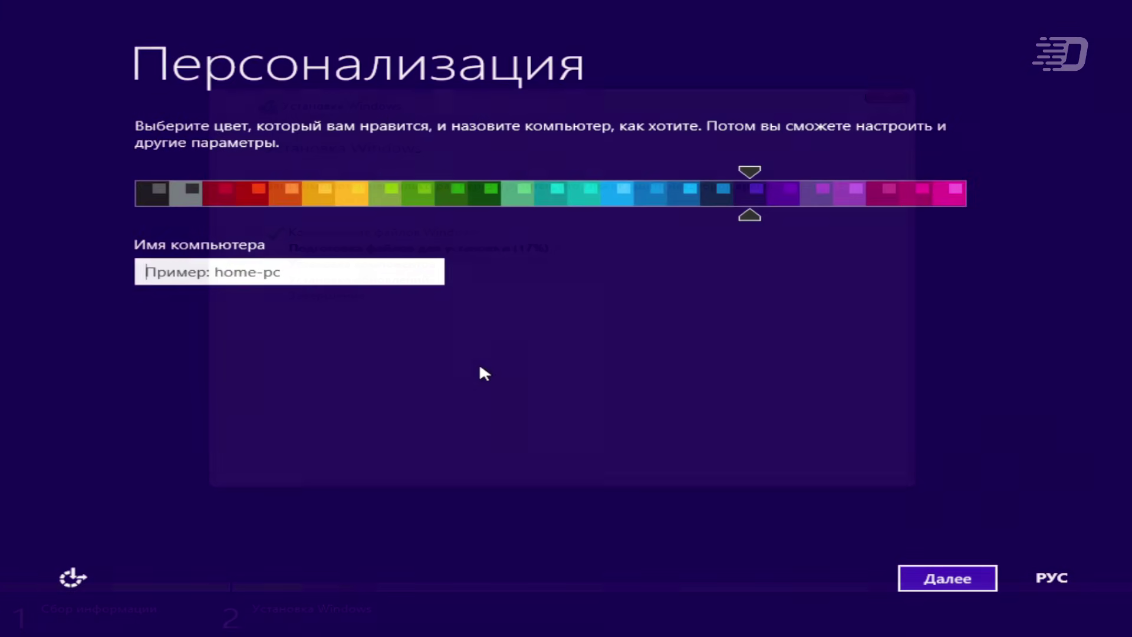
Enter a name for the computer and choose "Нет" for finding devices on the network
type("ш")
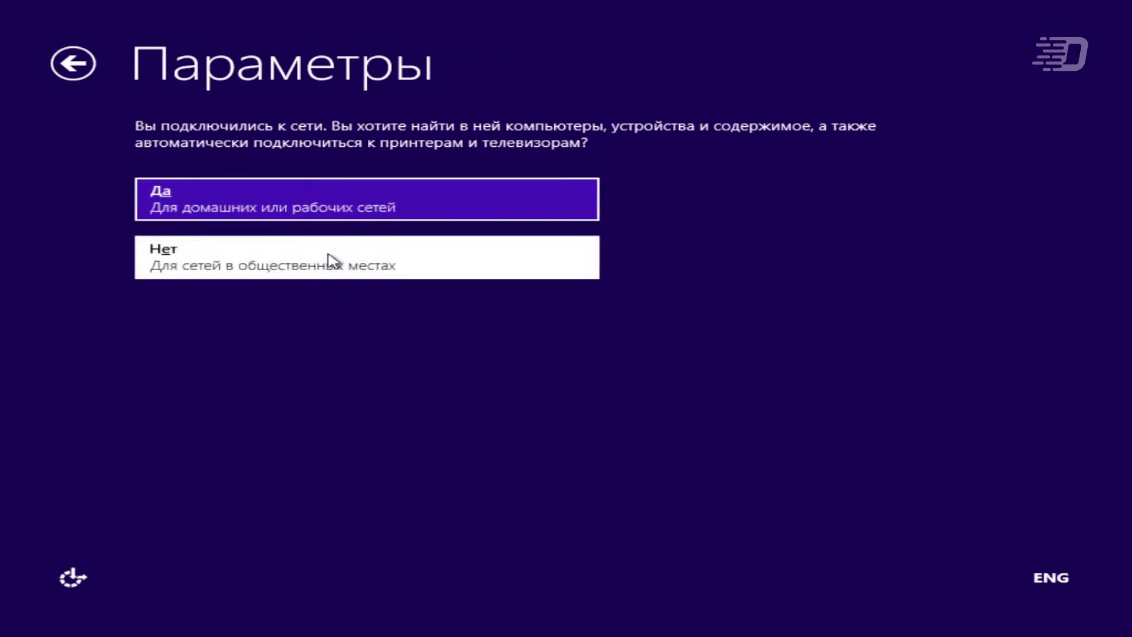
left_click(329, 260)
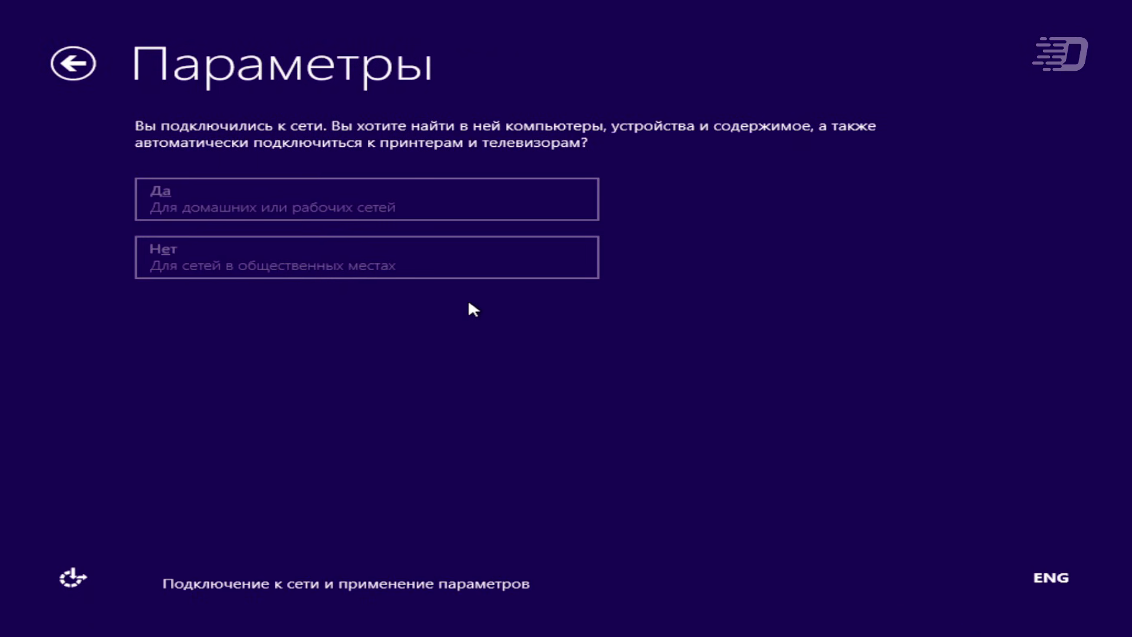
Switch off the options on the first Параметры page and continue to the following page
left_click(298, 316)
left_click(295, 257)
left_click(298, 447)
left_click(298, 574)
left_click(1003, 576)
Turn off error reports, Internet Explorer compatibility lists, and the location, usage and help data sent to Microsoft, and continue
left_click(295, 486)
left_click(295, 431)
left_click(295, 358)
left_click(294, 185)
left_click(294, 241)
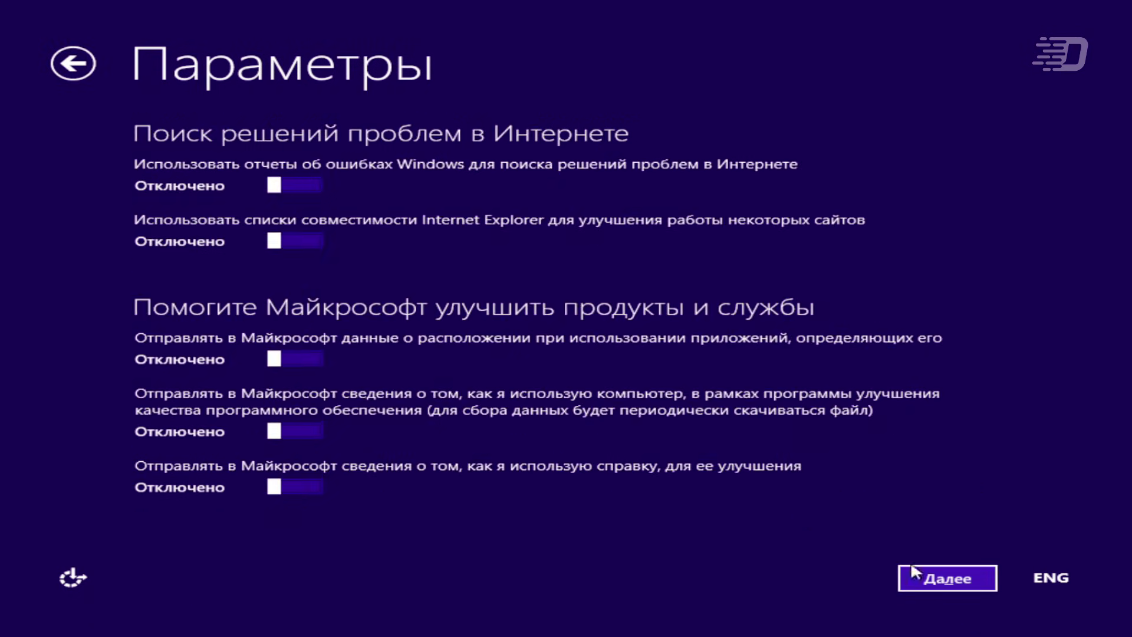
left_click(948, 577)
Switch off the remaining options on the last settings page and proceed to the Microsoft account sign-in
left_click(295, 348)
left_click(295, 399)
scroll(316, 405, "down", 1)
left_click(295, 513)
left_click(943, 575)
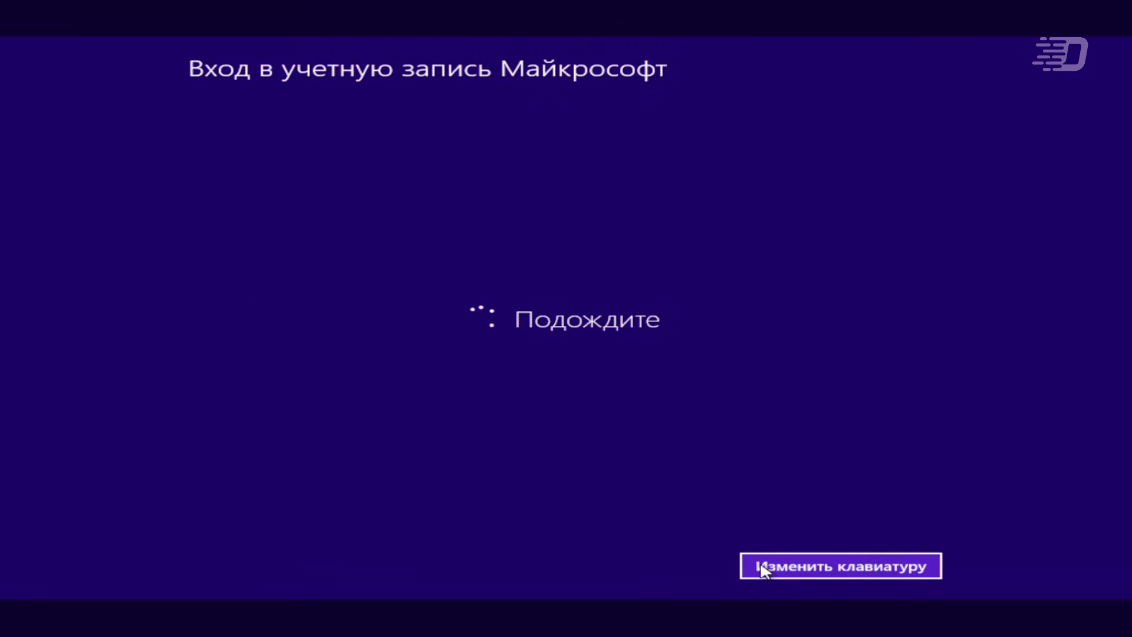
left_click(841, 576)
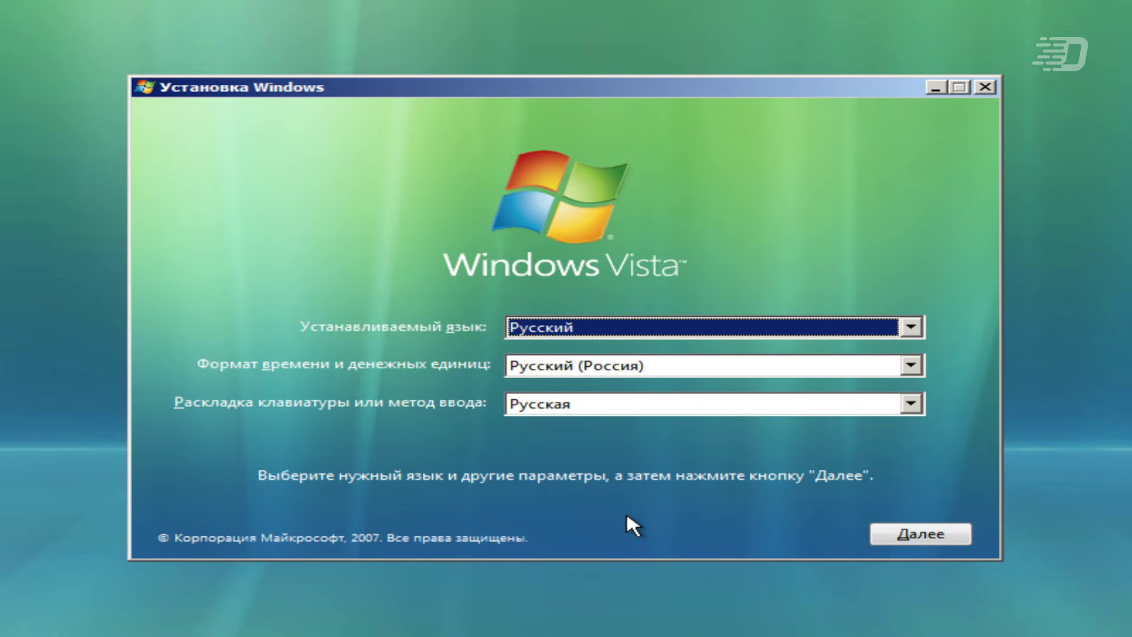
Accept the Russian language and keyboard settings in Windows Vista setup and start the installation
left_click(913, 534)
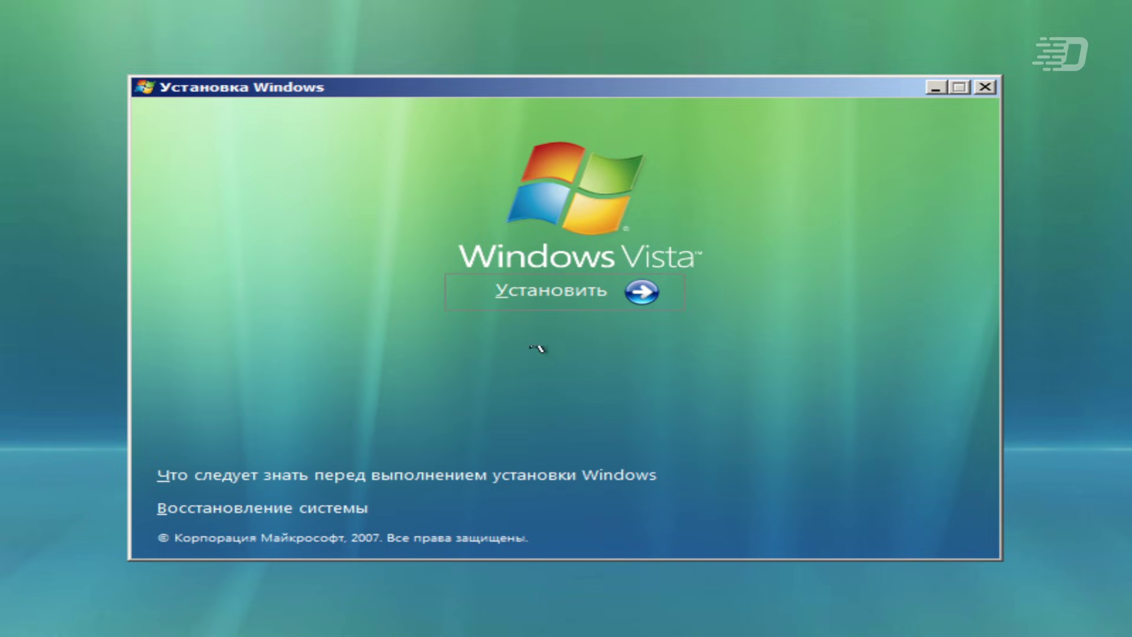
left_click(565, 293)
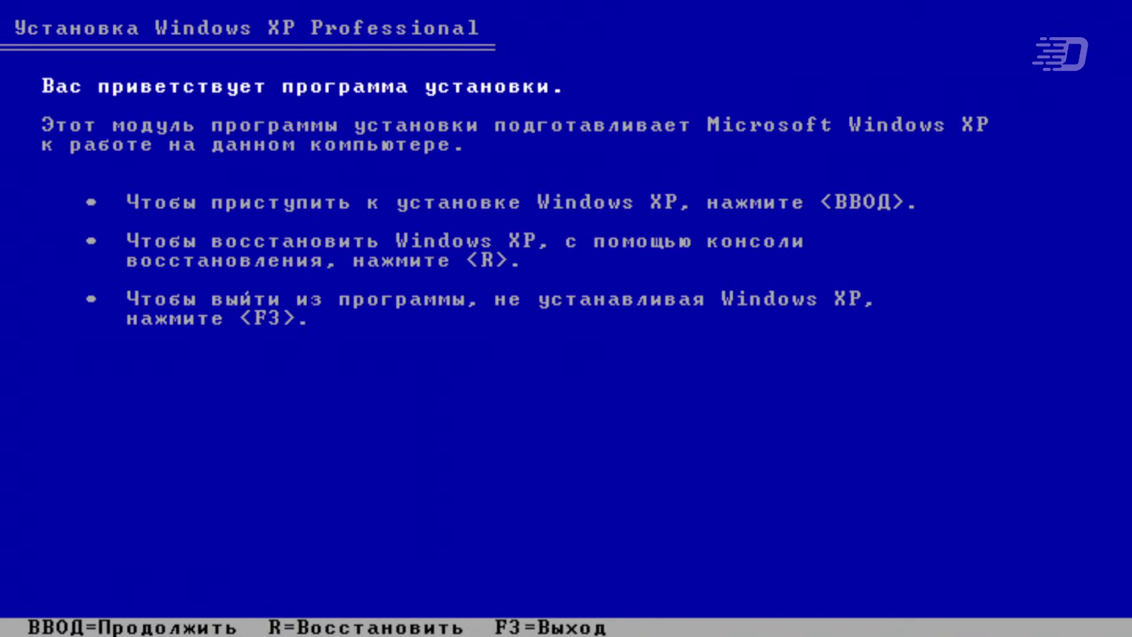
Start Windows XP setup, accept its licence agreement and quick-format the new partition as FAT
key("Return")
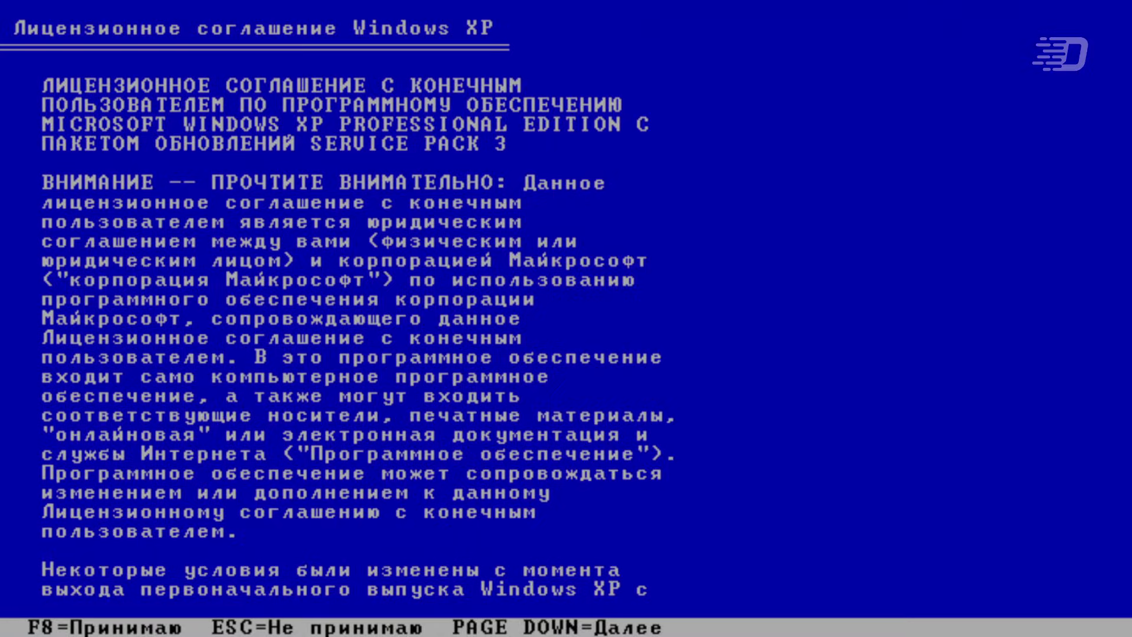
key("F8")
key("Return")
key("Down")
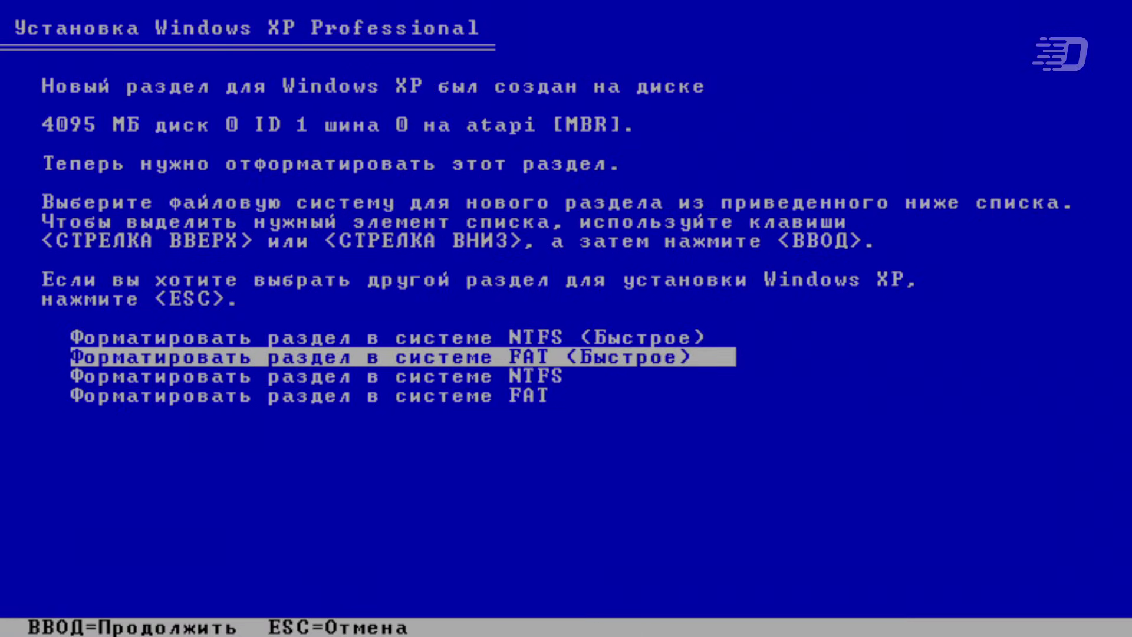
key("Return")
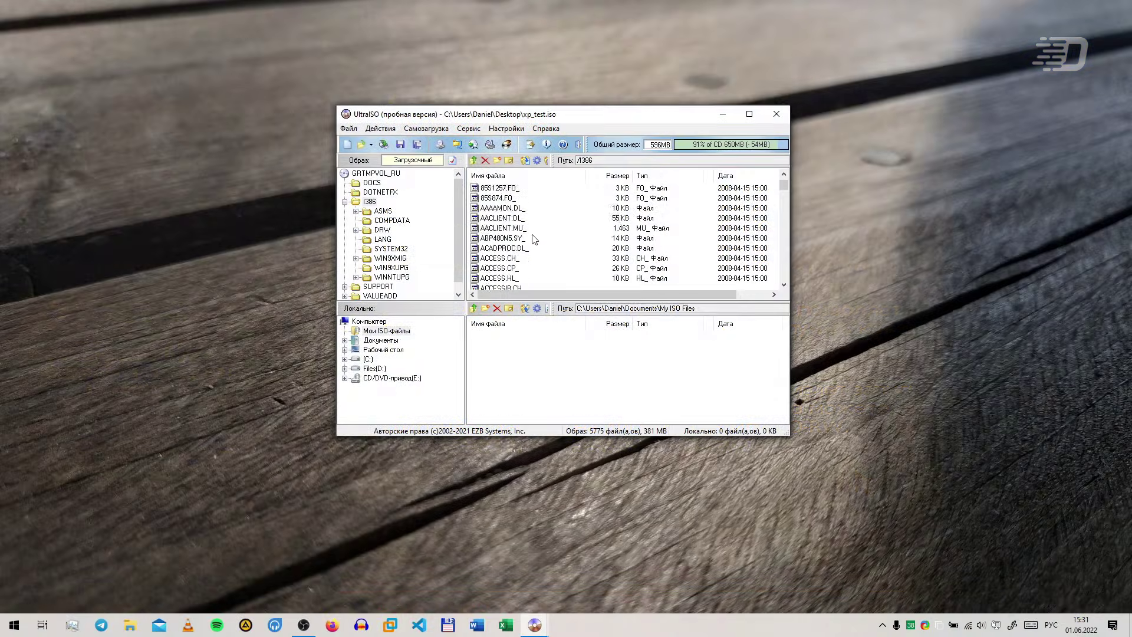
Find BLISS.JP_ in the I386 folder of xp_test.iso and open the bliss.jpg picture packed inside it
scroll(538, 244, "down", 2)
scroll(536, 242, "down", 15)
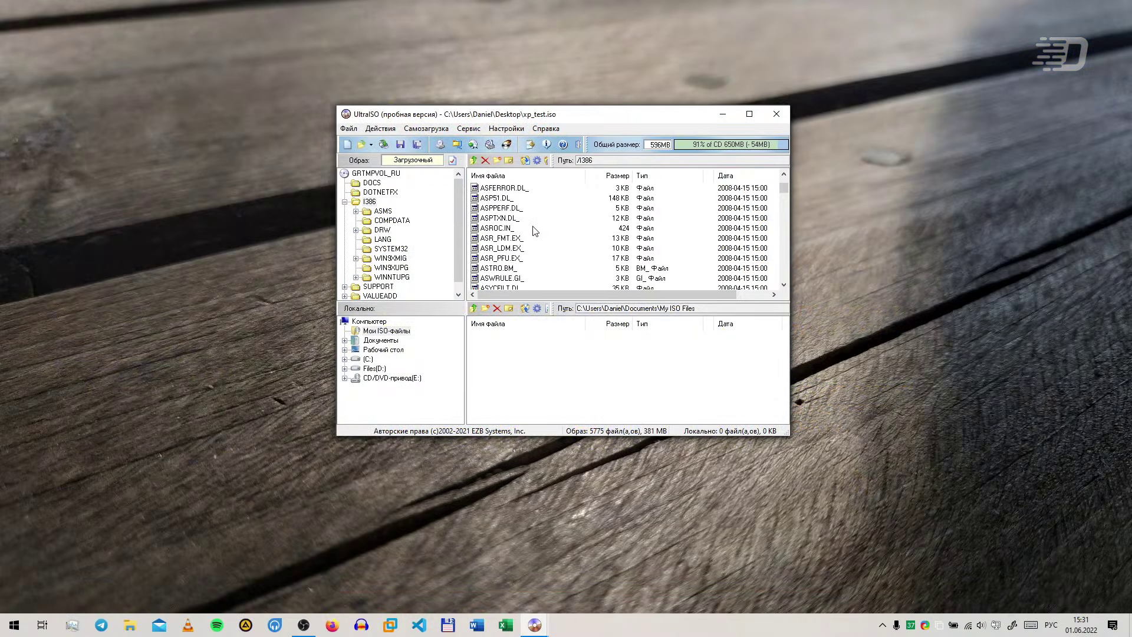
scroll(533, 236, "down", 8)
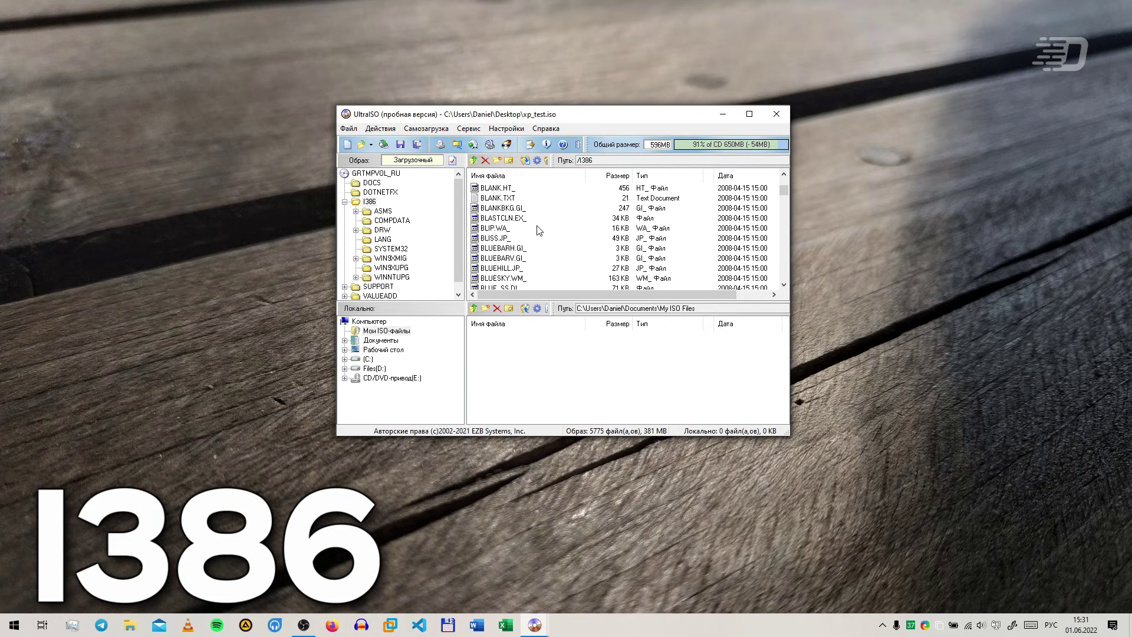
left_click(489, 209)
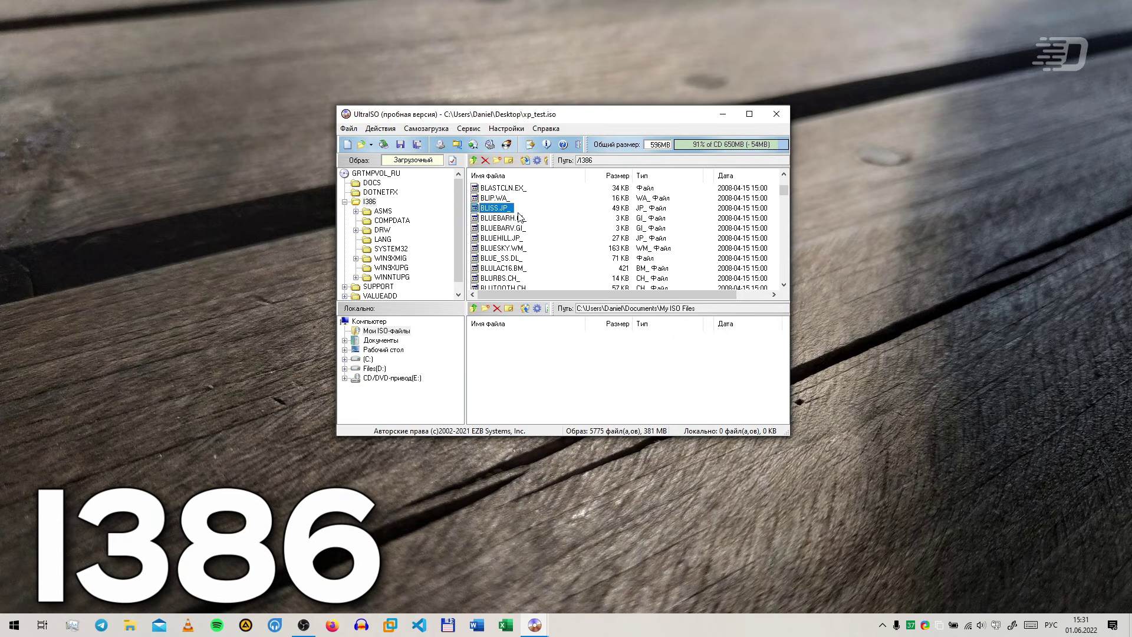
double_click(488, 209)
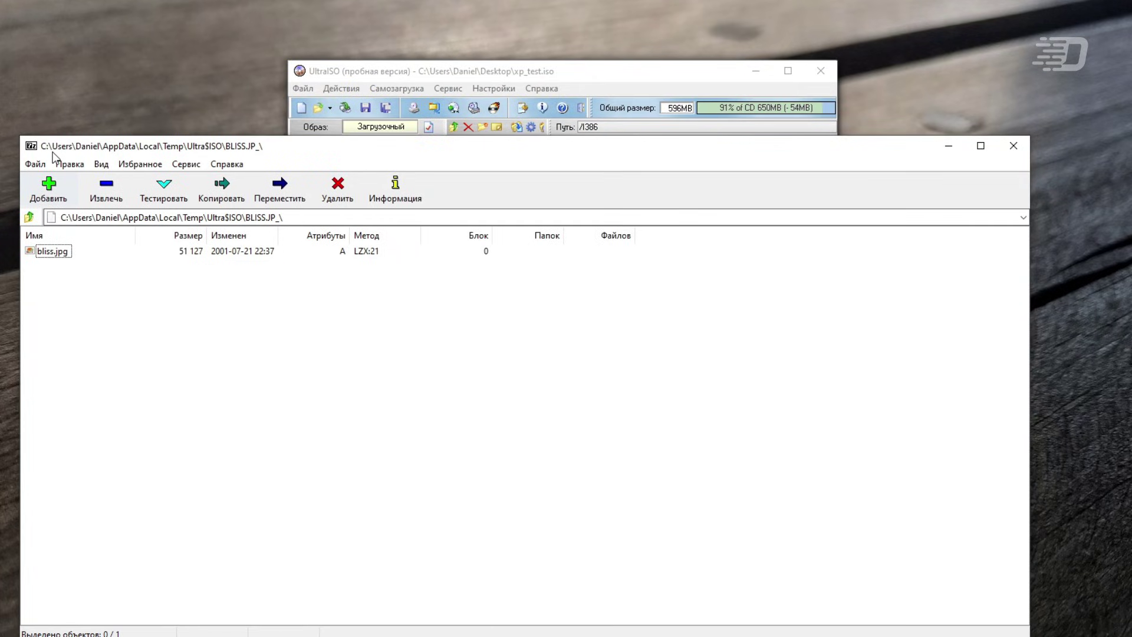
left_click_drag(83, 145, 353, 104)
right_click(321, 213)
left_click(372, 287)
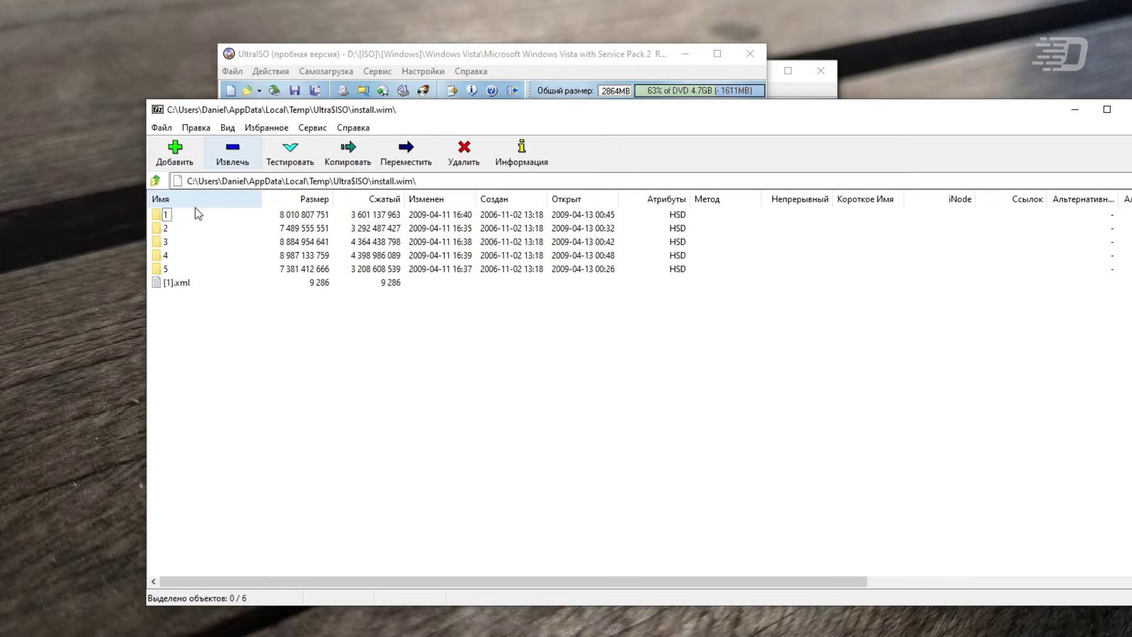
Examine the files in the Windows folder of image 1 inside the Vista install.wim archive
double_click(198, 215)
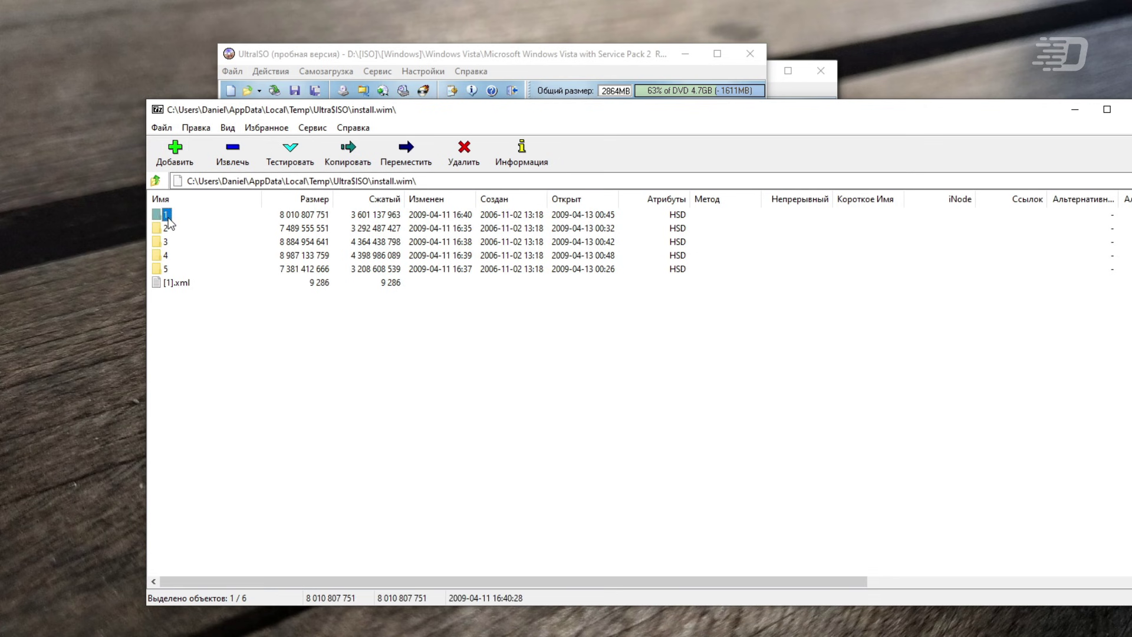
double_click(184, 298)
scroll(185, 304, "down", 15)
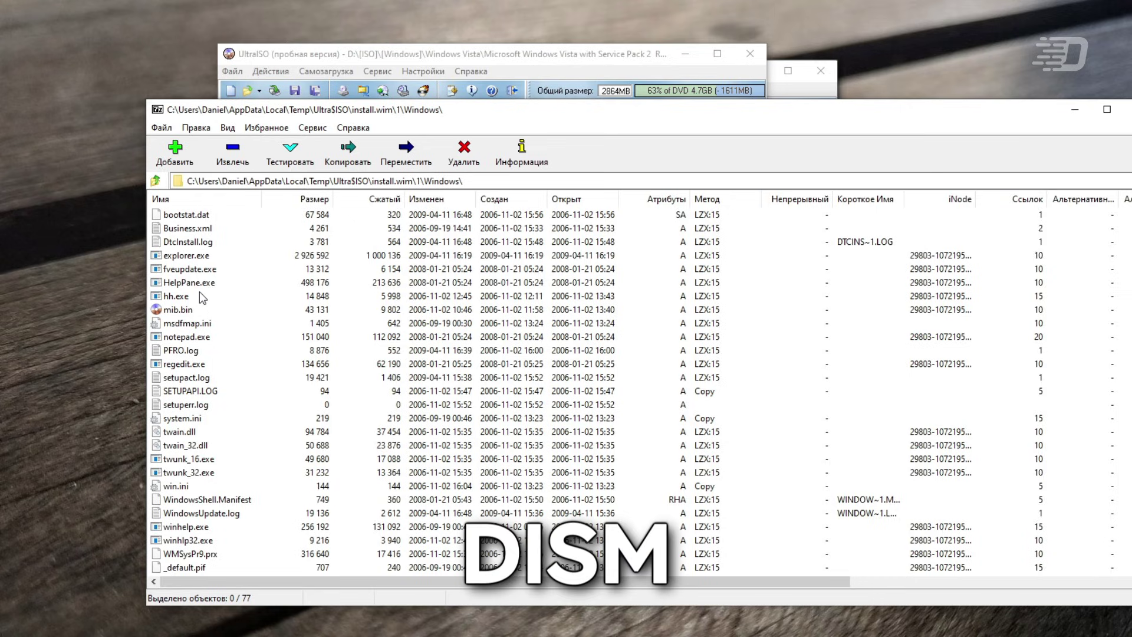
scroll(202, 297, "up", 5)
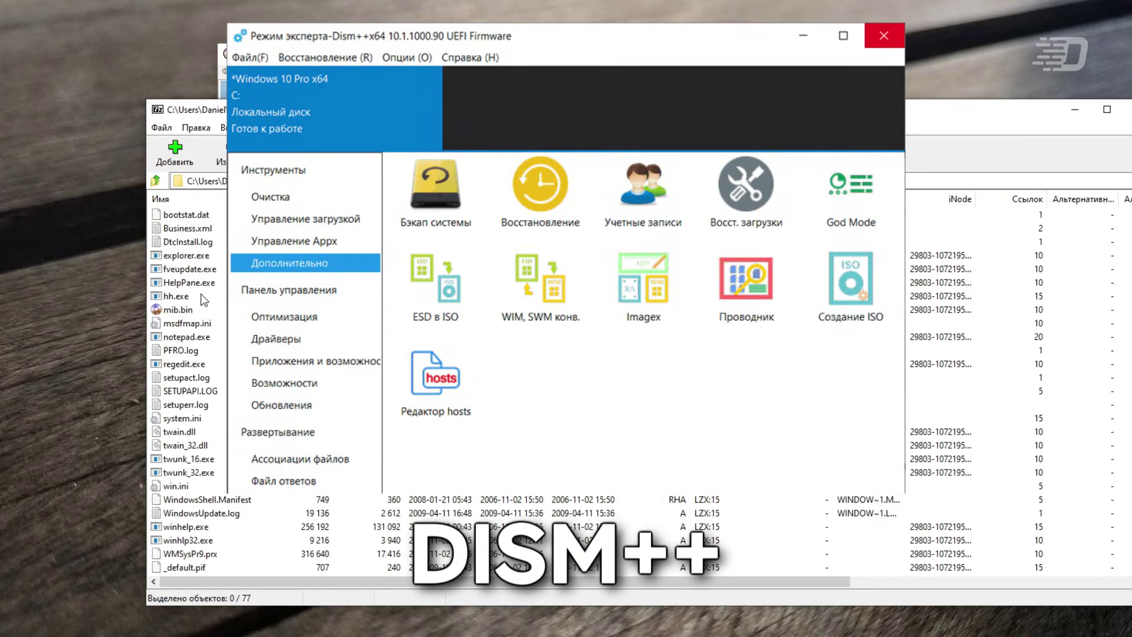
scroll(200, 298, "up", 10)
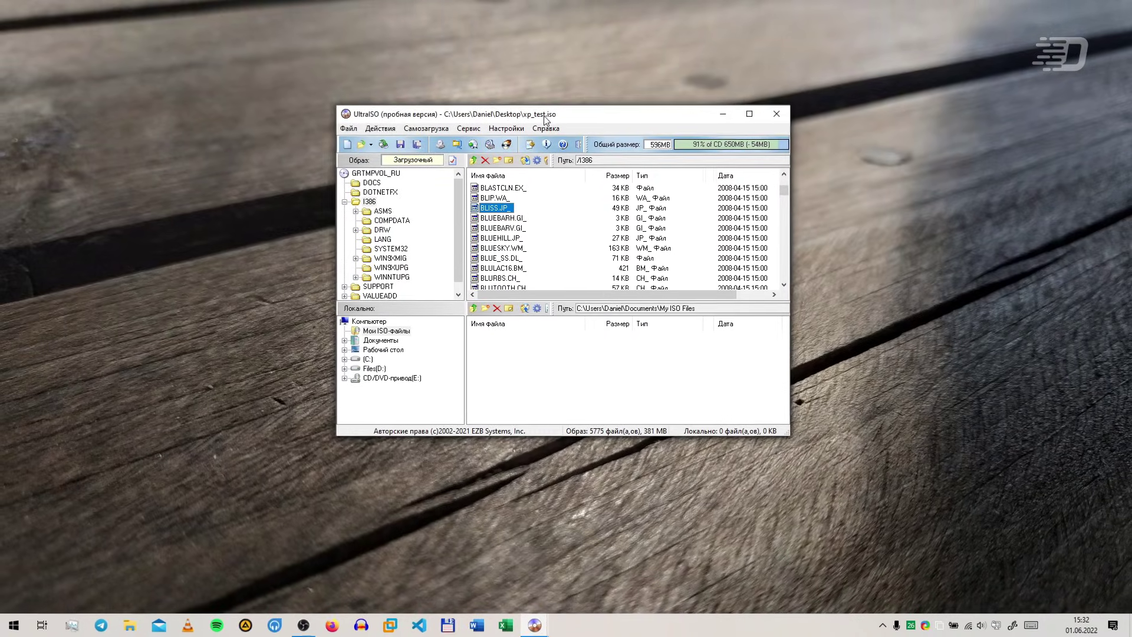
Spread the XP, NT 4.0, Server 2003 and Windows 2000 image windows across the desktop
left_click_drag(538, 119, 792, 86)
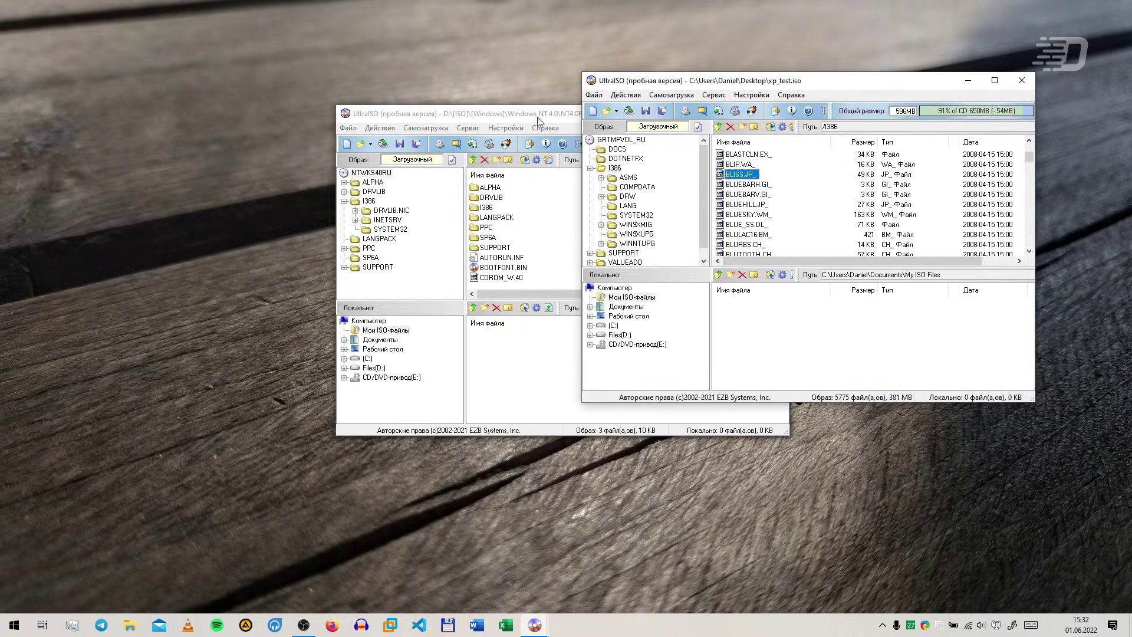
left_click_drag(507, 113, 160, 211)
left_click_drag(567, 117, 290, 11)
left_click_drag(564, 124, 850, 315)
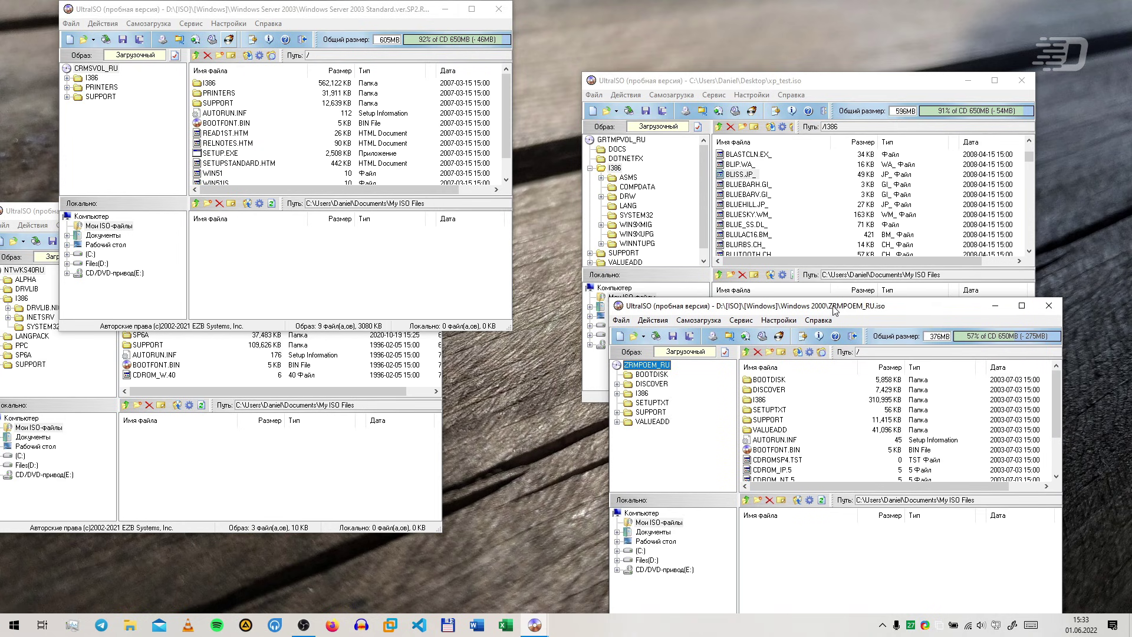
left_click_drag(788, 89, 715, 53)
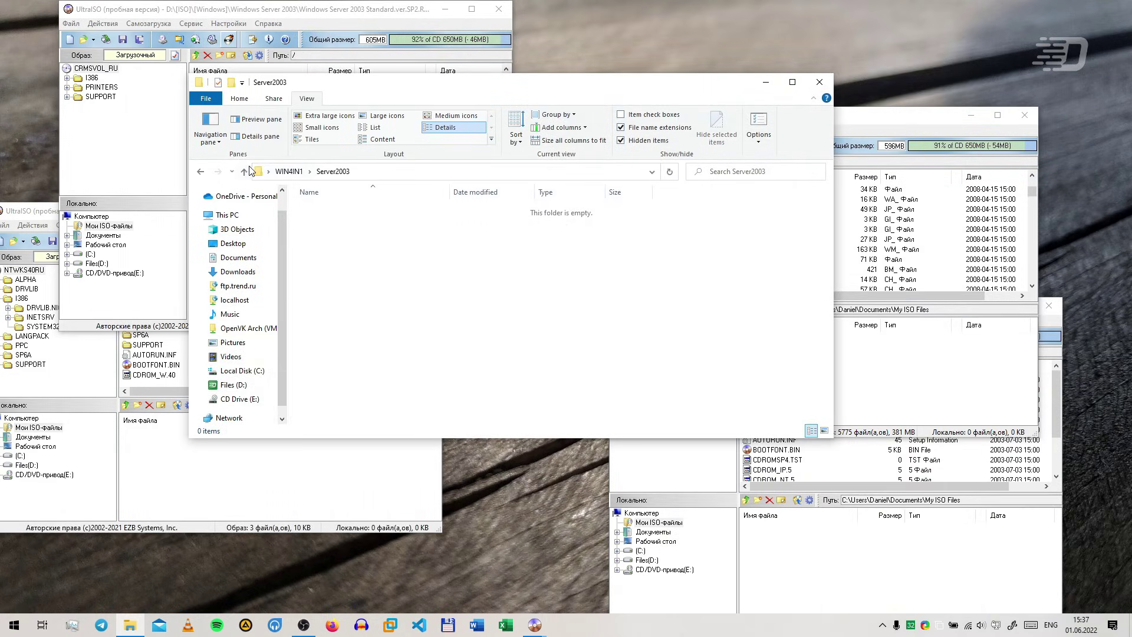
Go up to the WIN4IN1 folder and compare its NT4 and 2000 subfolders with the matching ISO windows
left_click(244, 171)
left_click(395, 234)
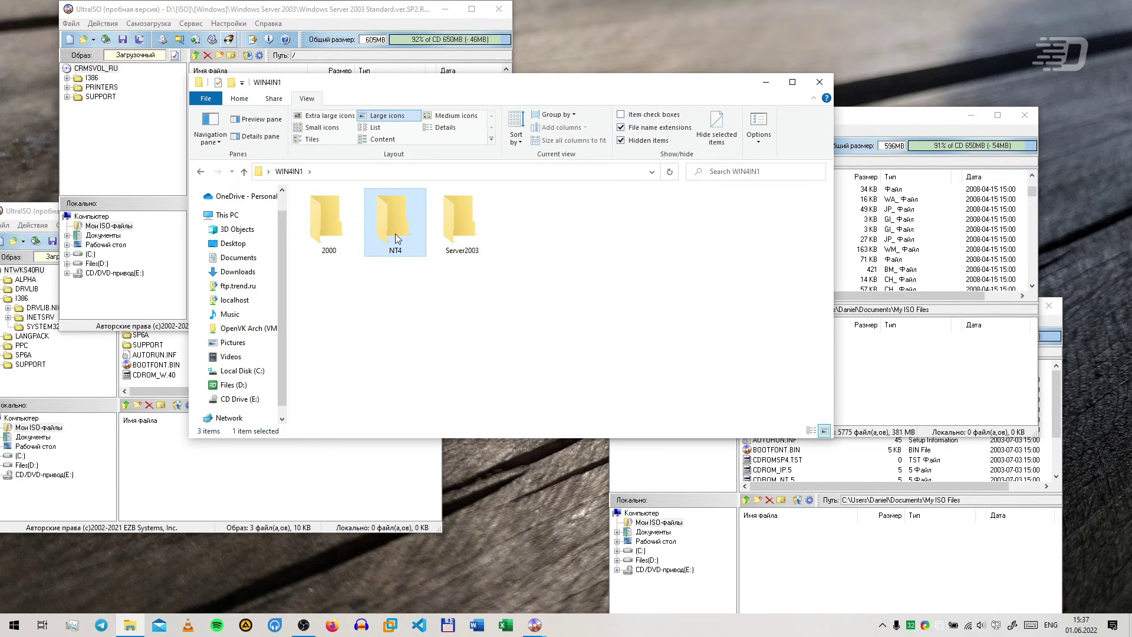
left_click(172, 468)
left_click(554, 330)
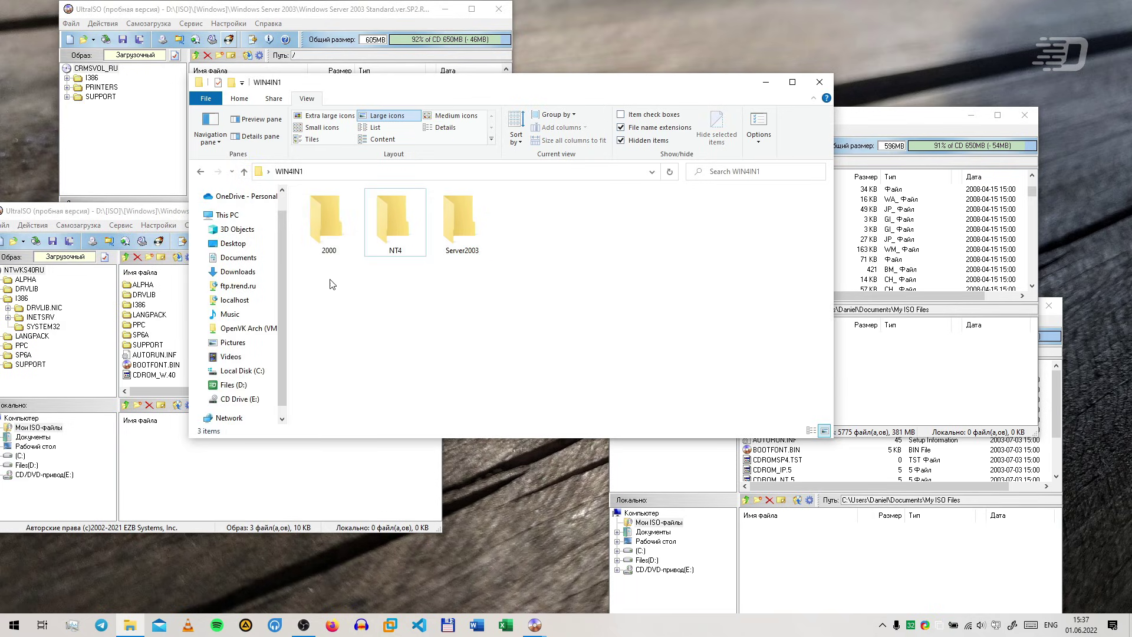
left_click(328, 236)
left_click(930, 565)
left_click(469, 354)
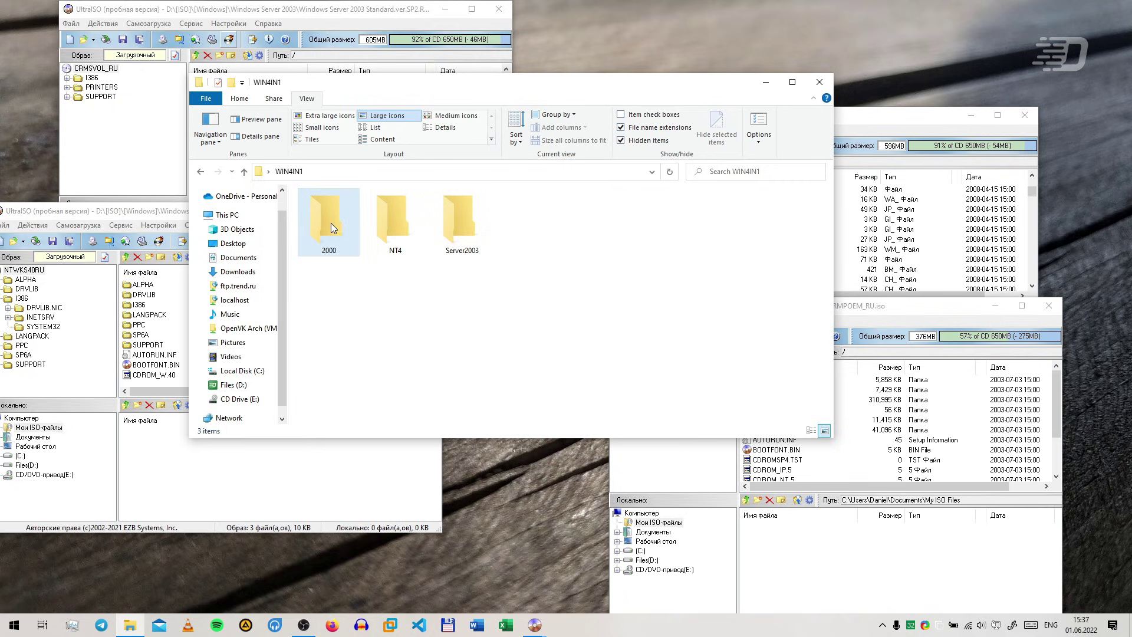
Open the NT4 folder in details view and show the I386 folder of NT4.0RU.iso in a window beside it
left_click_drag(135, 219, 241, 254)
double_click(391, 215)
left_click(445, 128)
left_click_drag(148, 245, 510, 206)
double_click(610, 299)
left_click_drag(670, 212, 727, 204)
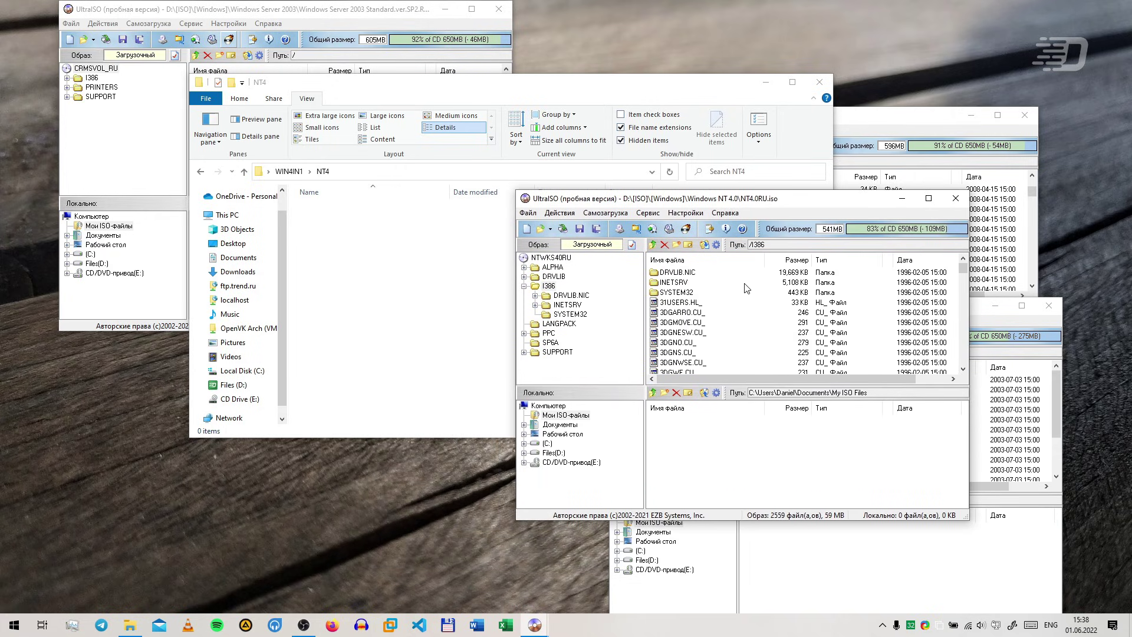
Extract the first batch of I386 files from the NT 4.0 image into the NT4 folder
scroll(760, 307, "down", 10)
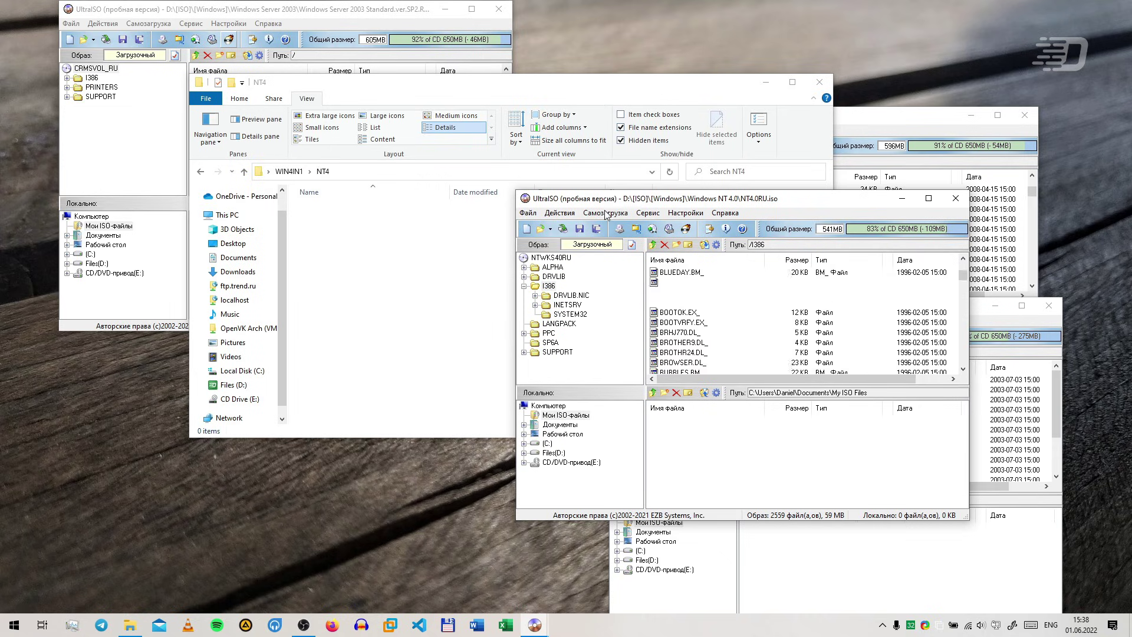
left_click_drag(637, 326, 413, 327)
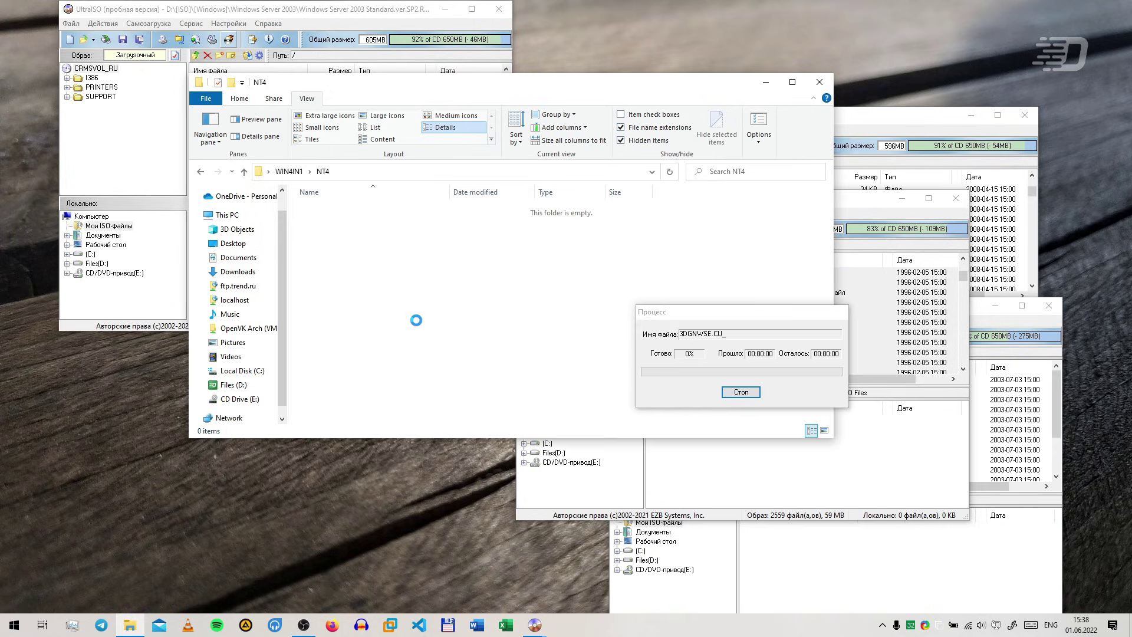
left_click(691, 296)
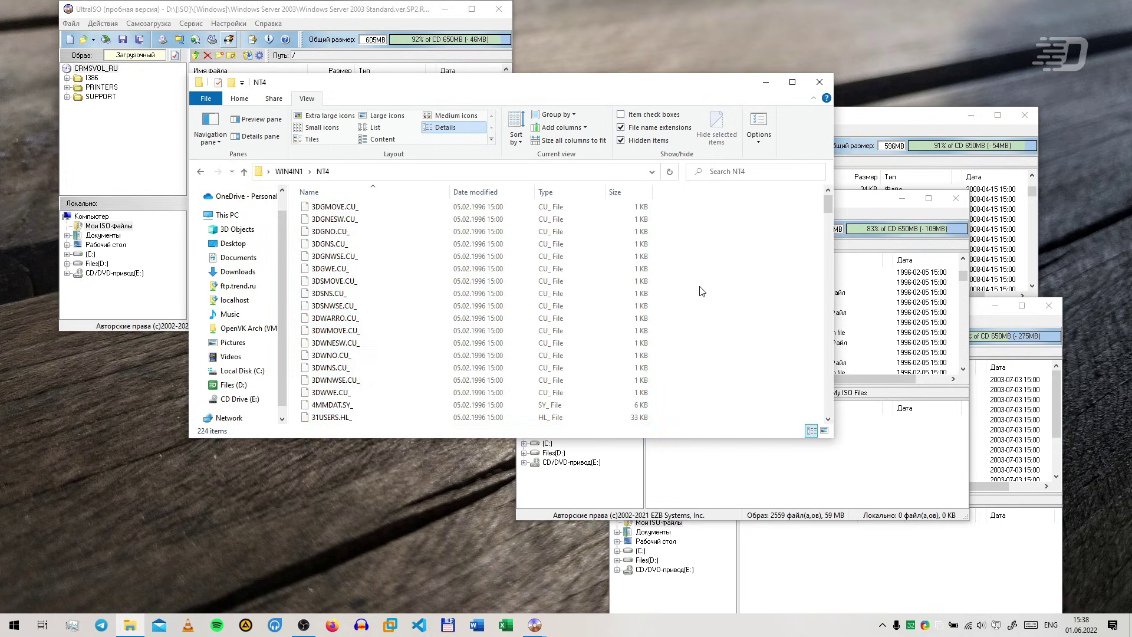
left_click(928, 354)
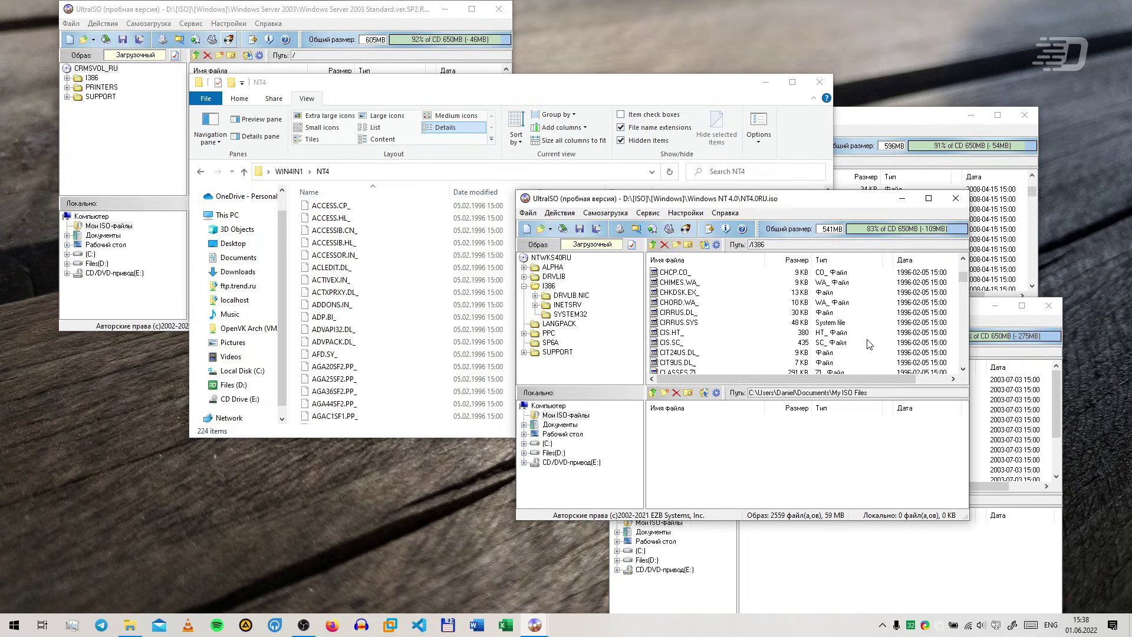
Extract further batches of files from the NT 4.0 image's I386 folder into the NT4 folder
key("ctrl+a")
left_click_drag(386, 345, 470, 361)
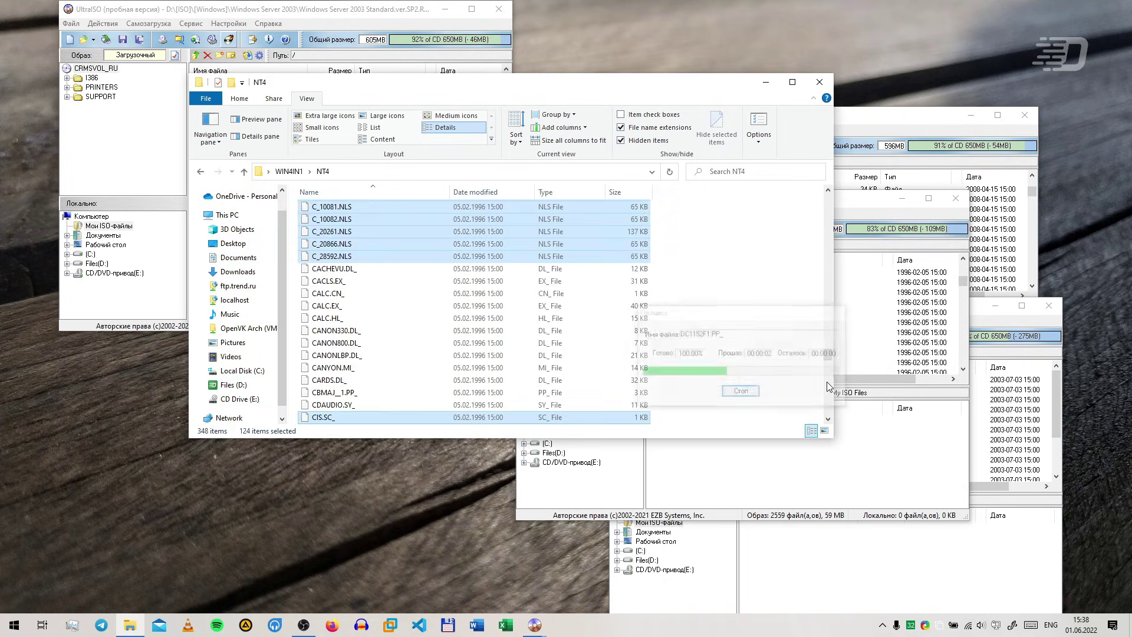
scroll(772, 327, "down", 3)
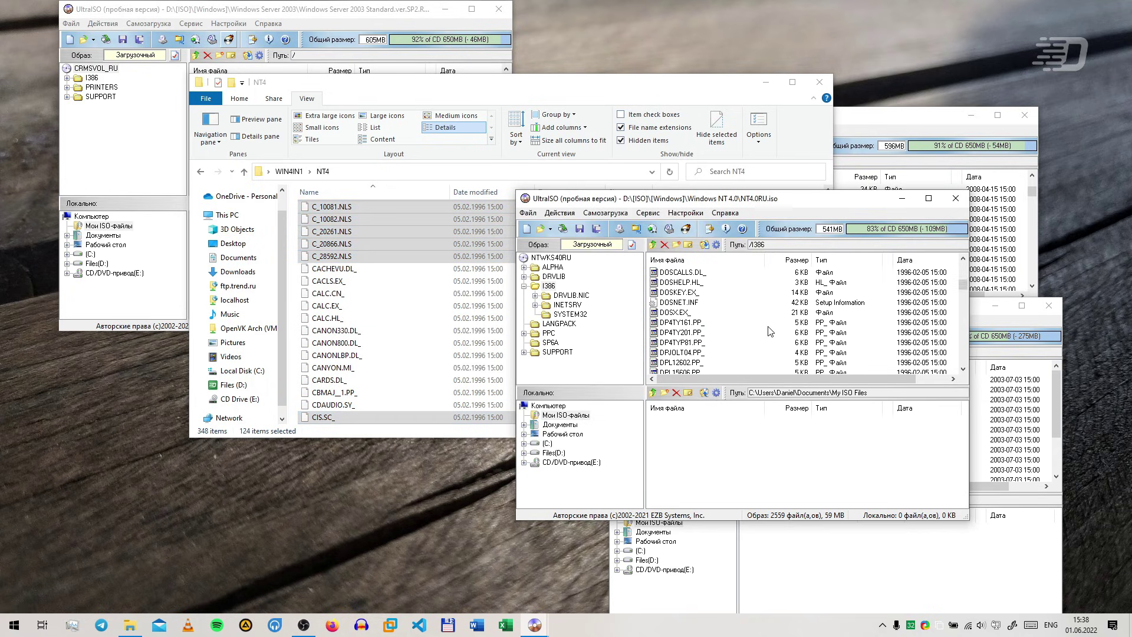
left_click_drag(963, 287, 966, 336)
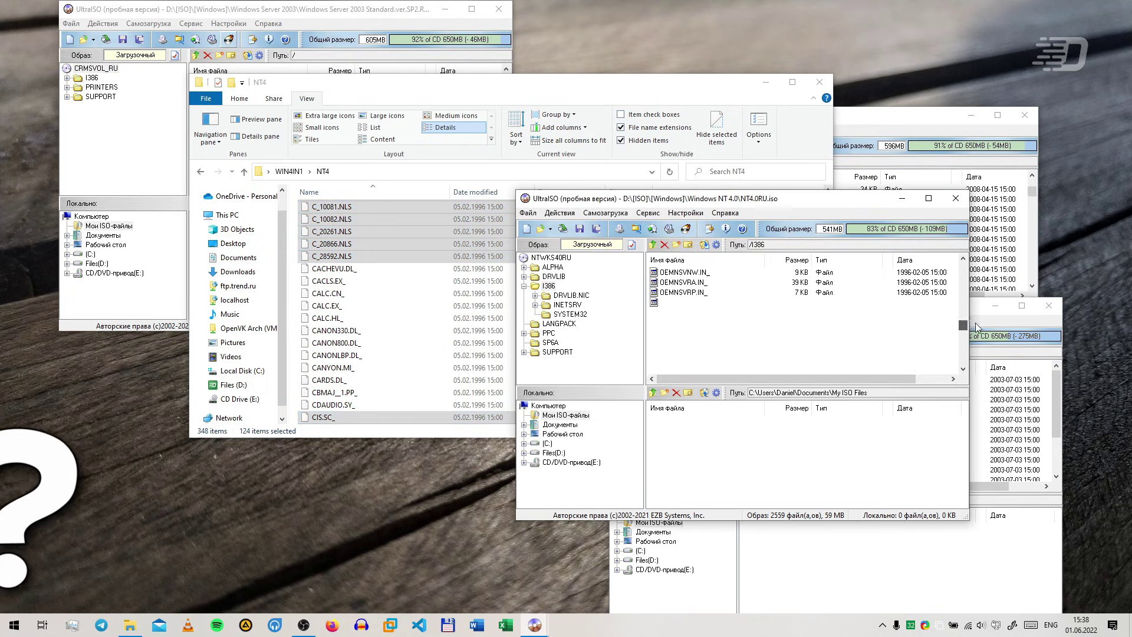
left_click_drag(678, 370, 476, 361)
scroll(674, 306, "down", 1)
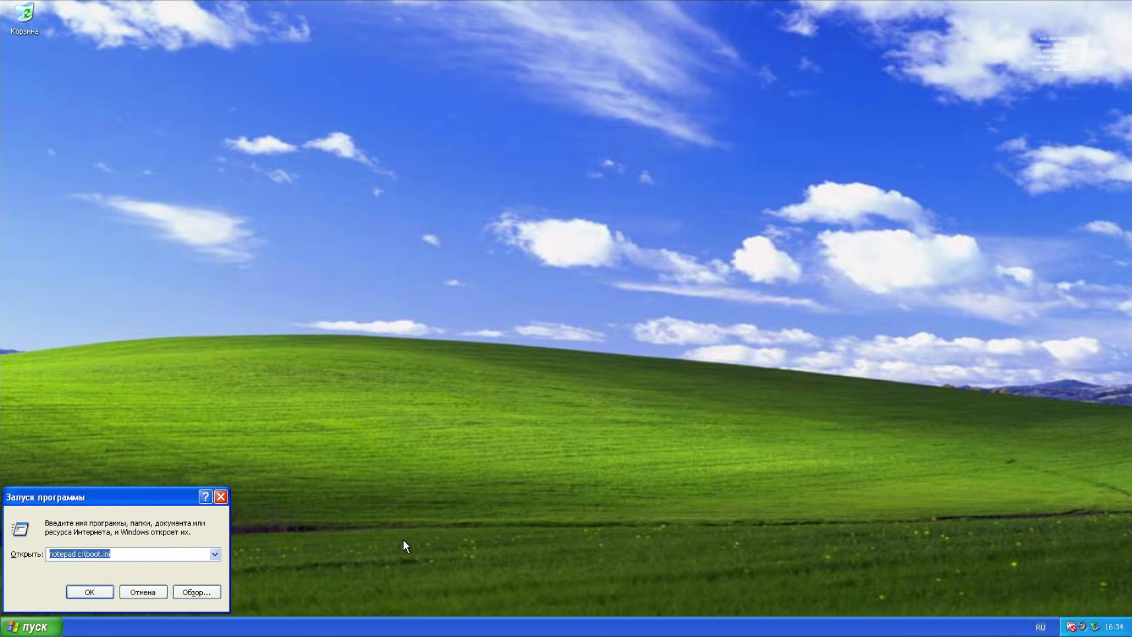
Switch to the Windows XP desktop and open c:\boot.ini in Notepad
left_click(90, 592)
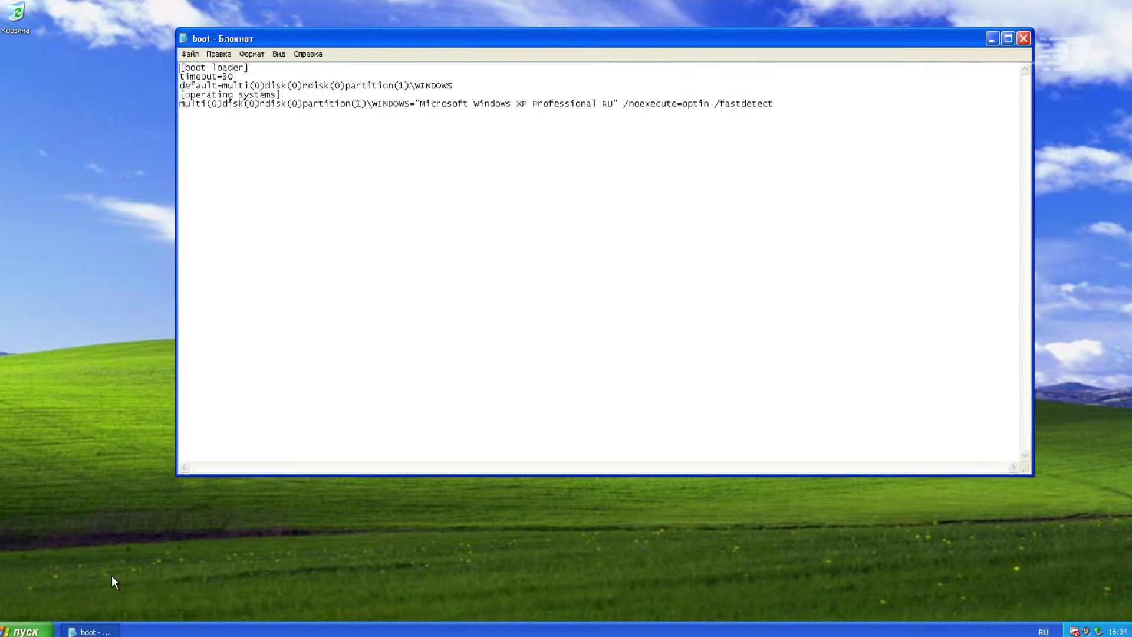
Append the /bootlog switch to the Windows XP Professional RU entry in boot.ini, then save and close the file
type("/bootlog")
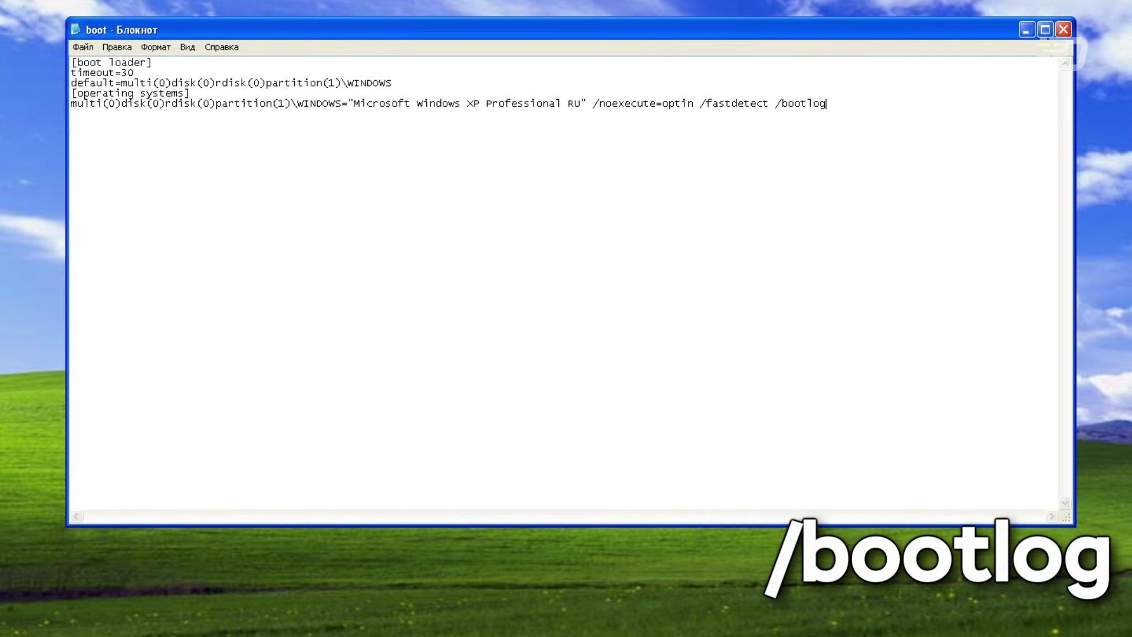
left_click(91, 49)
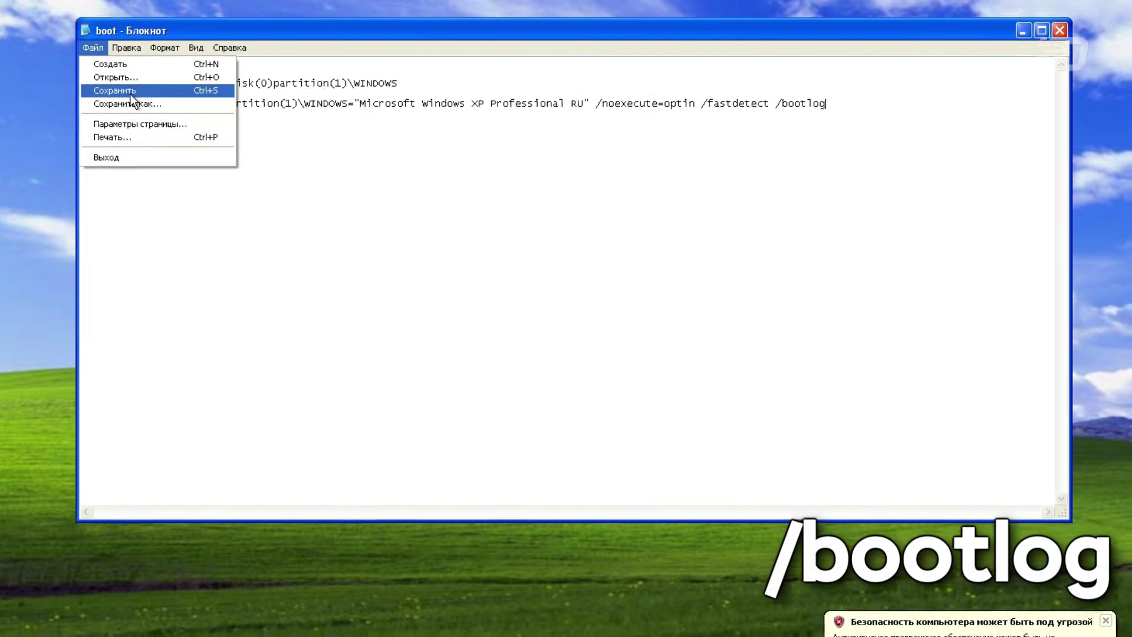
left_click(130, 94)
left_click(1021, 39)
Restart Windows XP with boot logging enabled
left_click(31, 626)
left_click(294, 592)
left_click(31, 627)
left_click(216, 597)
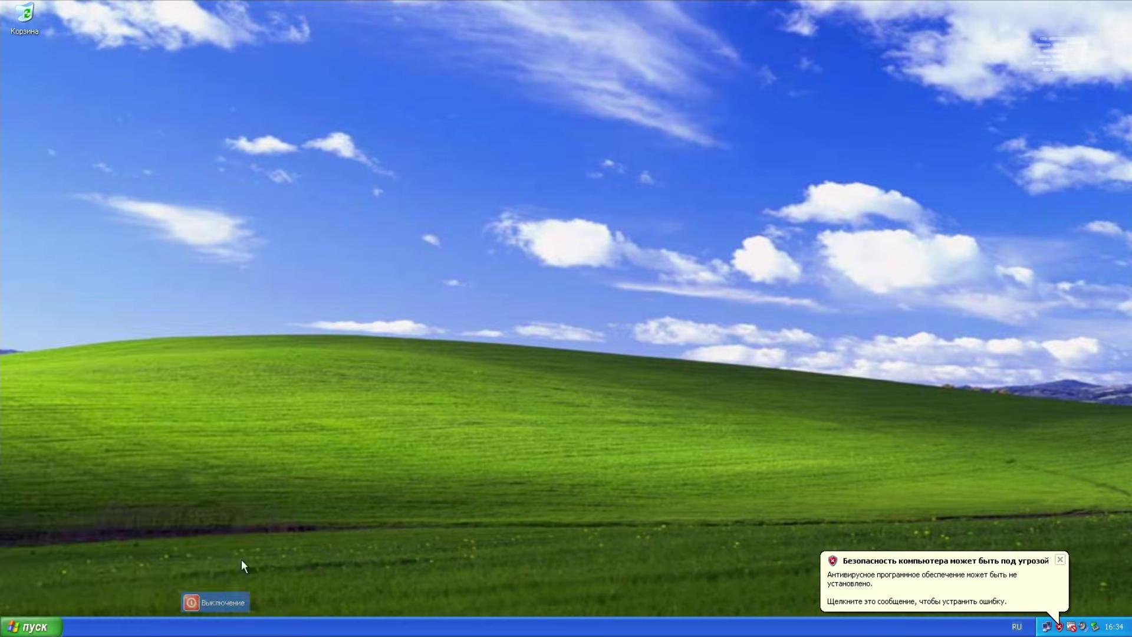
left_click(607, 251)
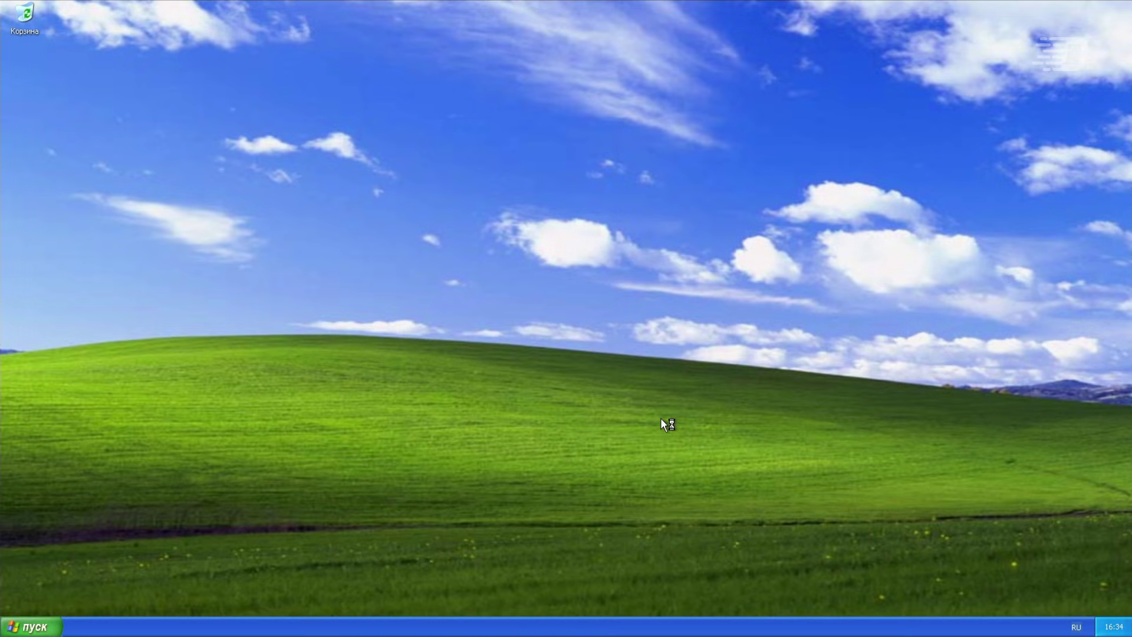
Find the ntbtlog file in C:\WINDOWS and open it
left_click(33, 626)
left_click(246, 521)
double_click(296, 246)
scroll(393, 299, "down", 10)
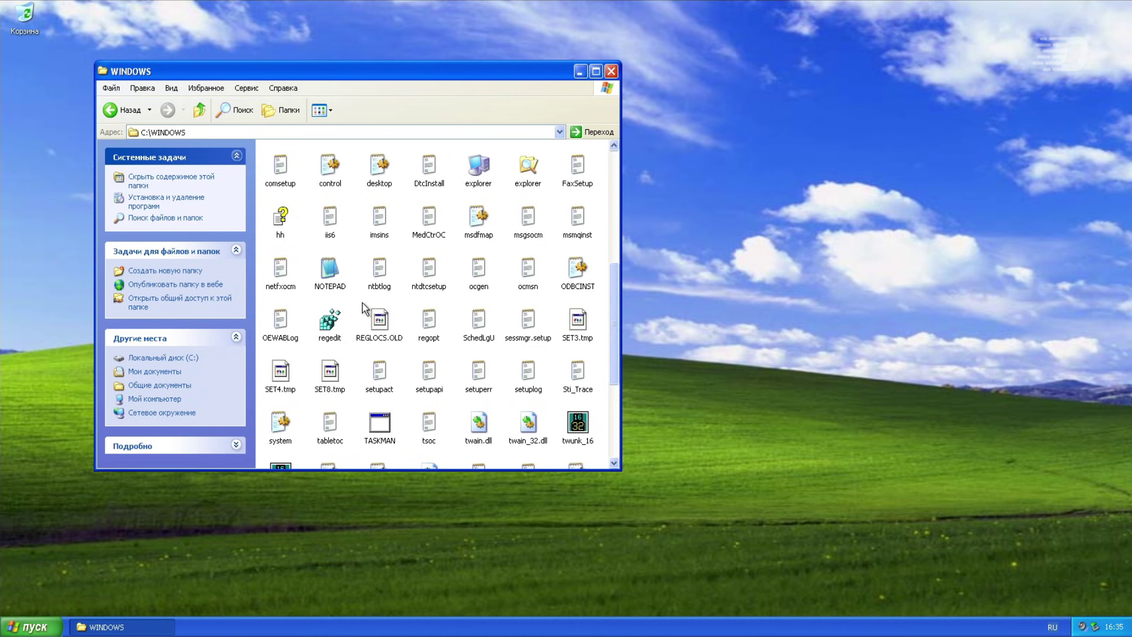
double_click(382, 288)
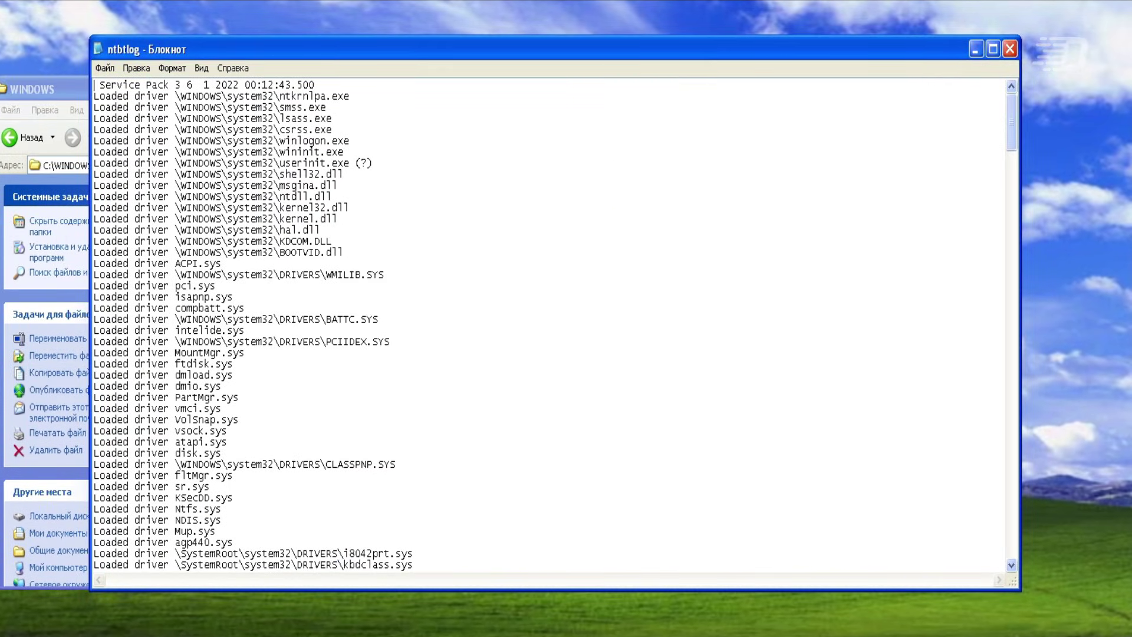
Examine the boot log's driver list down to the second boot section, highlighting its time and first loaded driver line
left_click_drag(373, 61, 393, 97)
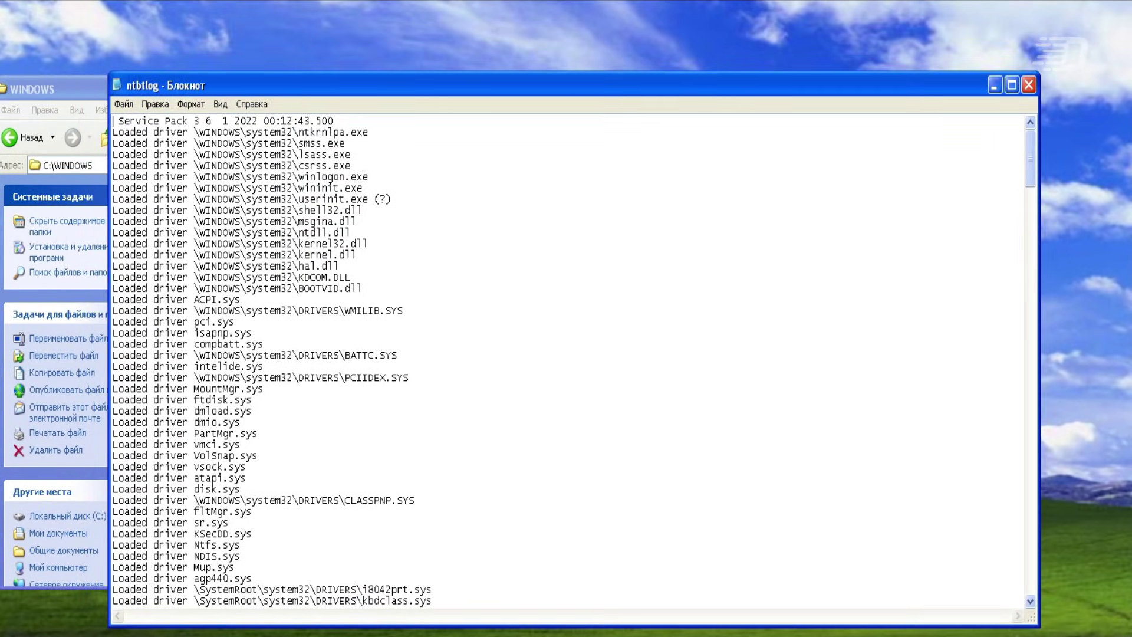
scroll(394, 115, "down", 1)
scroll(575, 361, "down", 20)
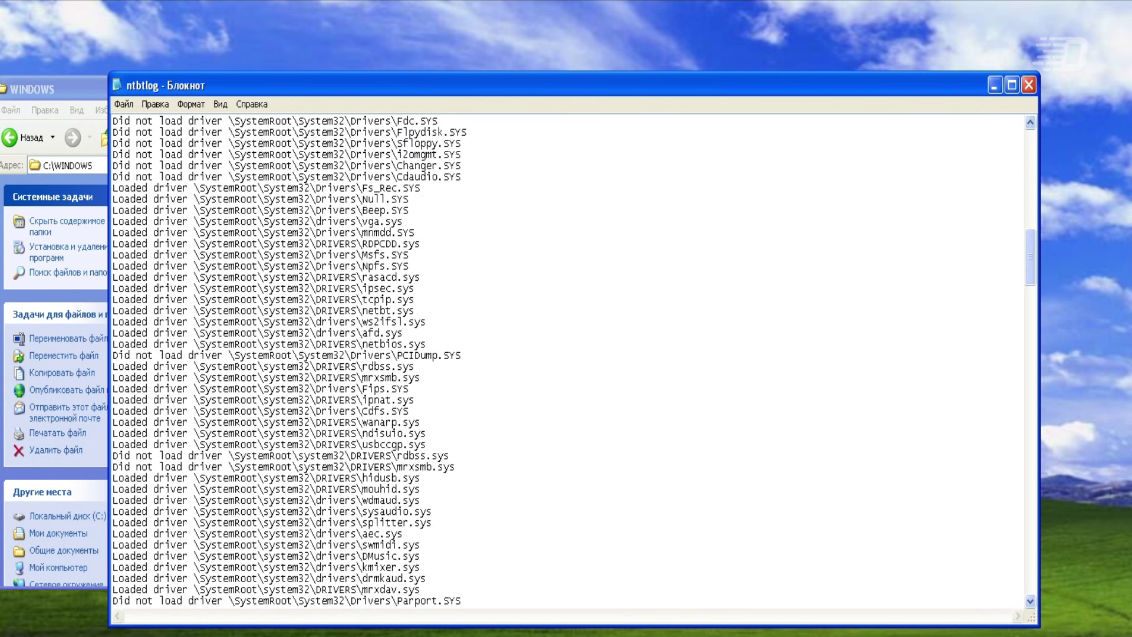
scroll(574, 361, "down", 6)
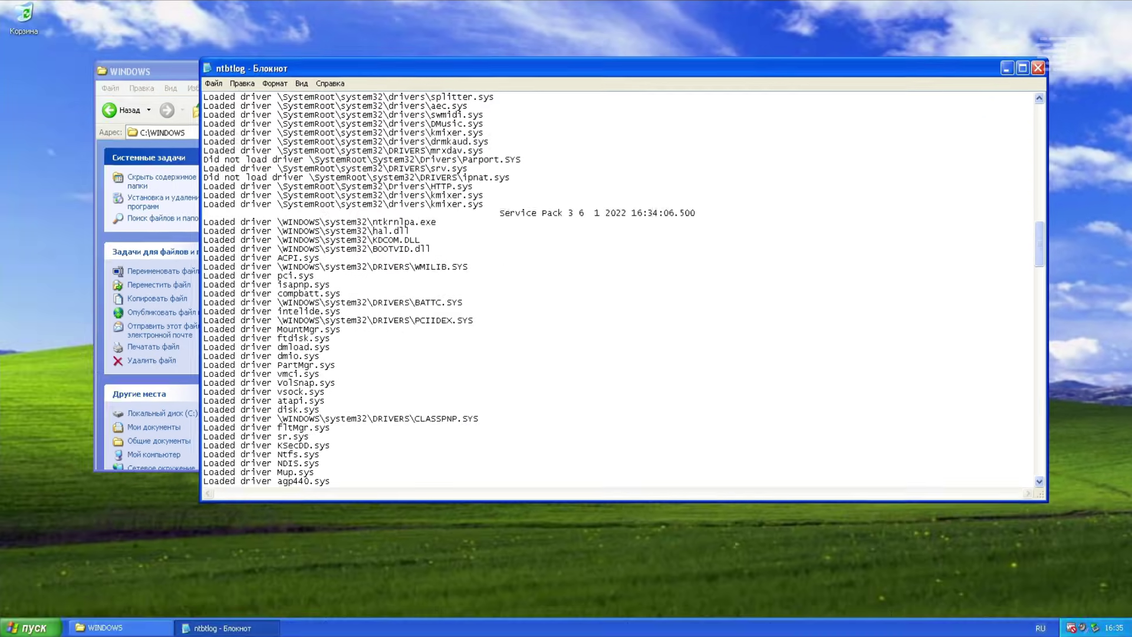
left_click_drag(632, 212, 658, 212)
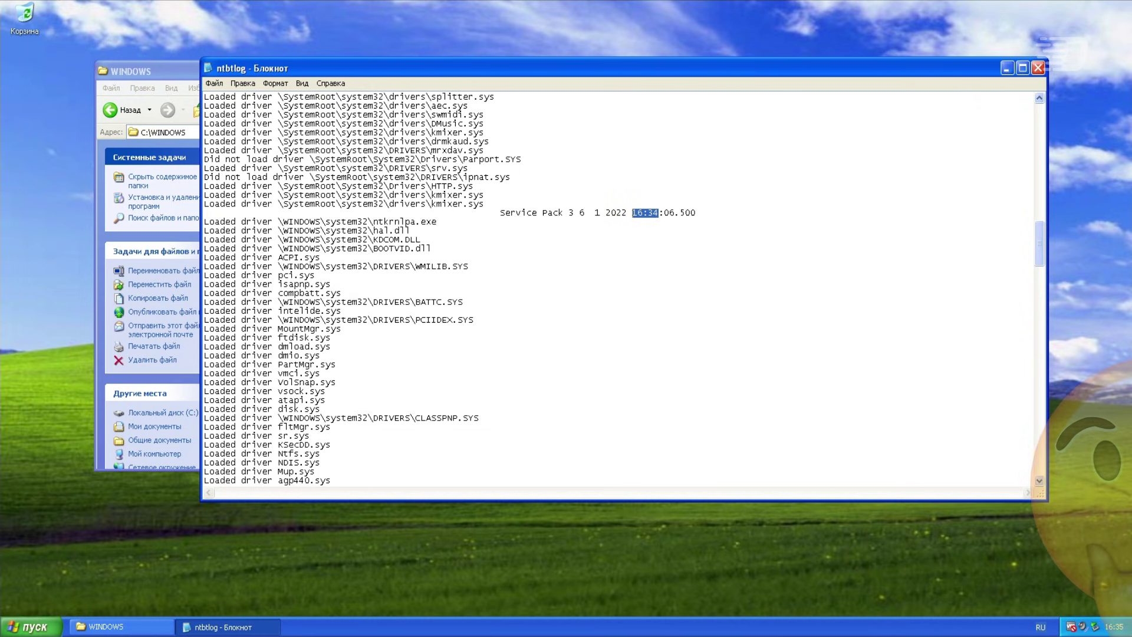
left_click(616, 213)
left_click_drag(203, 222, 438, 222)
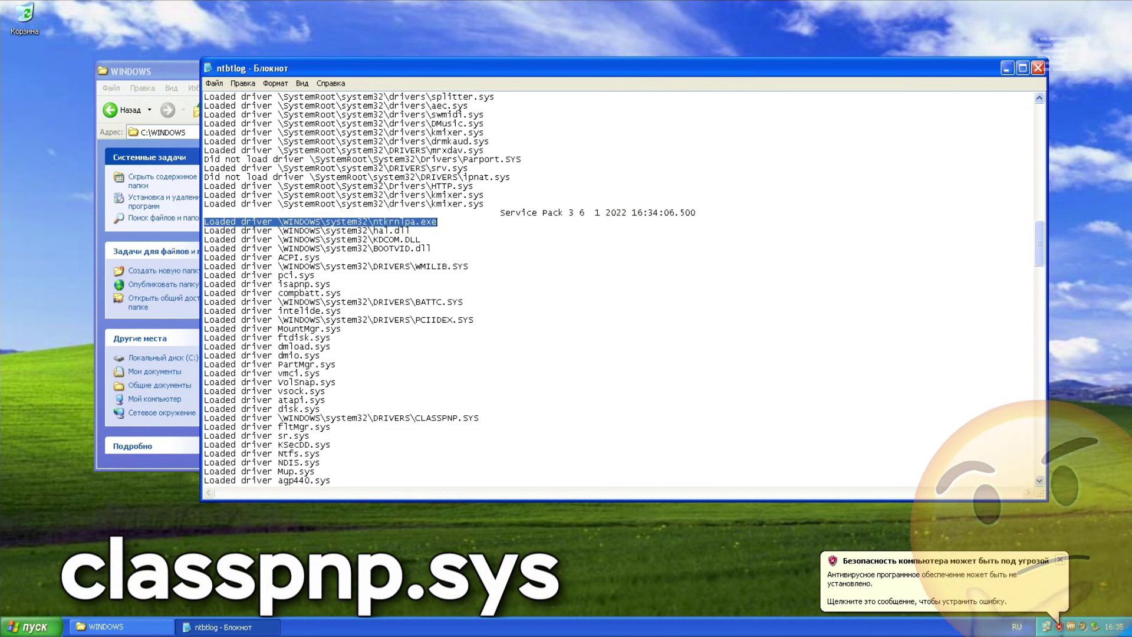
Review the loaded and not-loaded drivers in the rest of the second boot section and the start of the next one
left_click(411, 231)
scroll(411, 230, "down", 2)
scroll(411, 230, "down", 20)
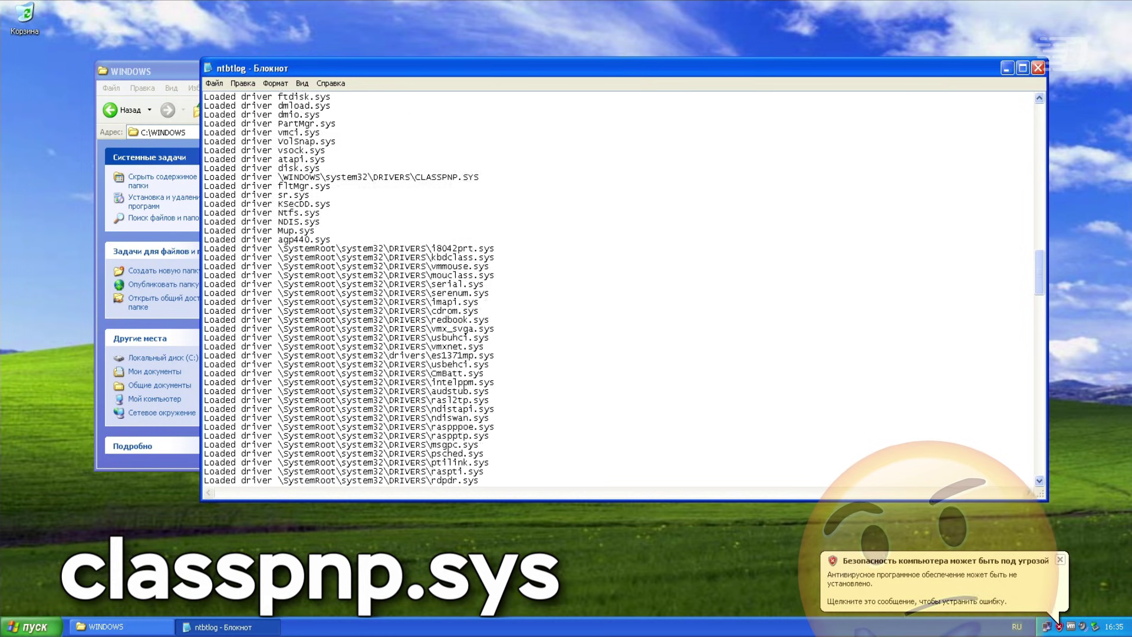
scroll(411, 230, "down", 6)
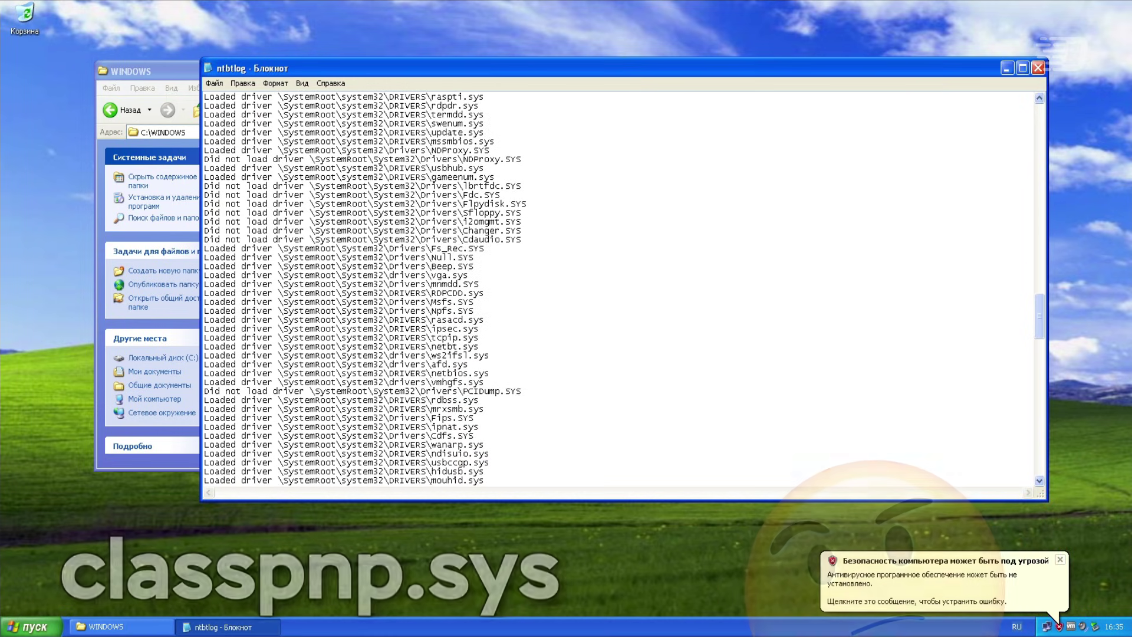
scroll(411, 231, "down", 13)
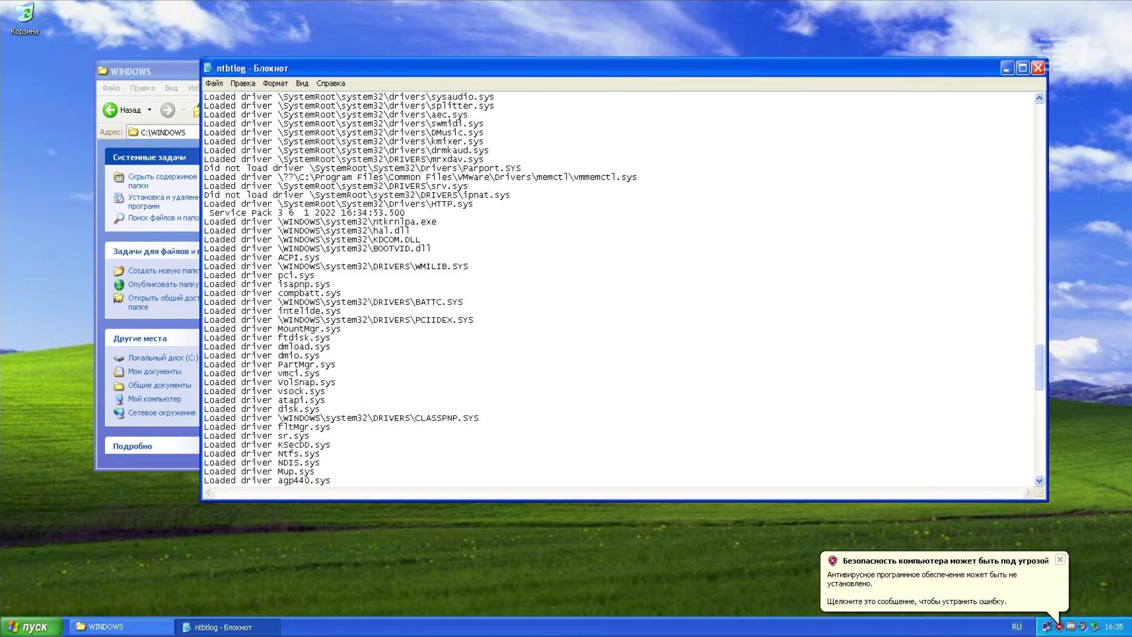
scroll(619, 289, "down", 9)
scroll(619, 289, "up", 14)
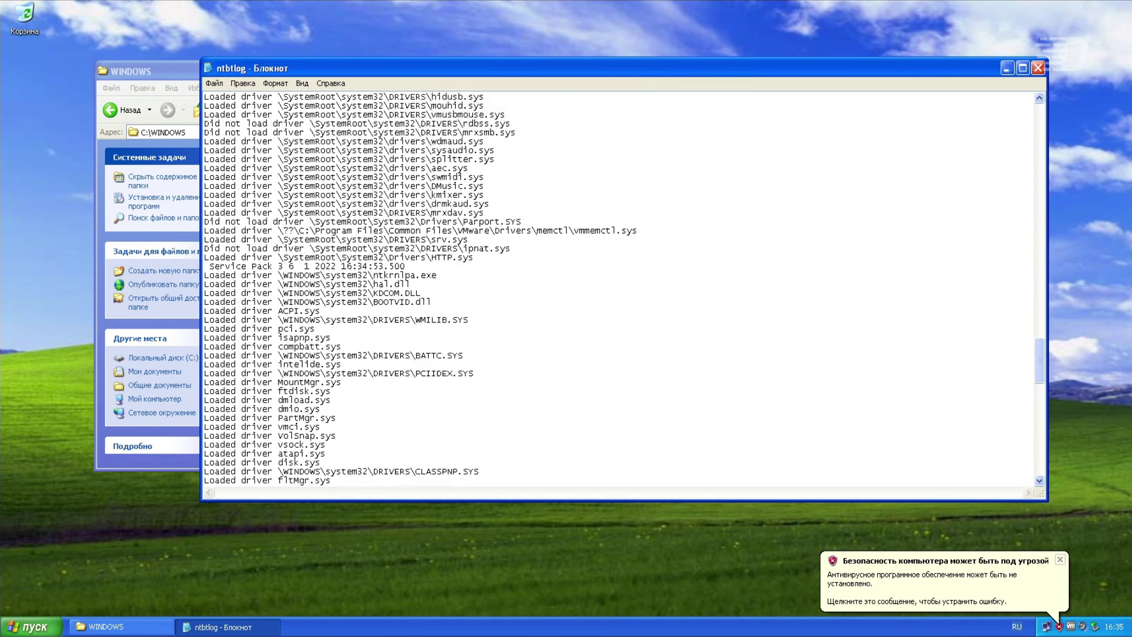
left_click_drag(474, 338, 215, 231)
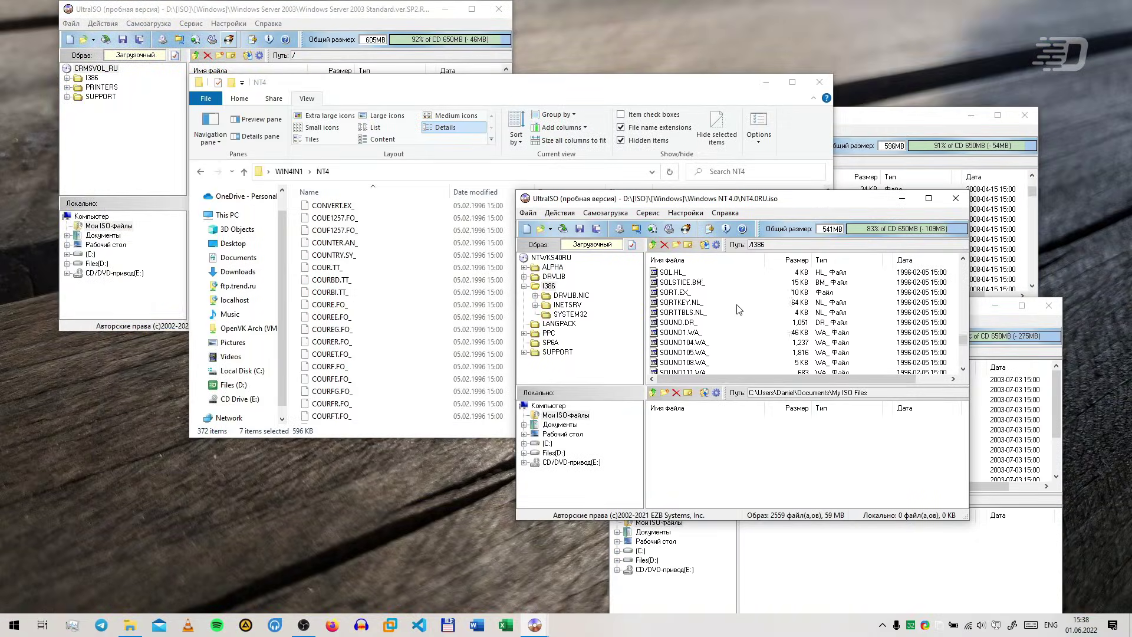
Extract another batch of I386 files into the NT4 folder, return to WIN4IN1 and close NT4.0RU.iso, saving its changes
left_click_drag(729, 294, 413, 306)
left_click(244, 171)
left_click(956, 198)
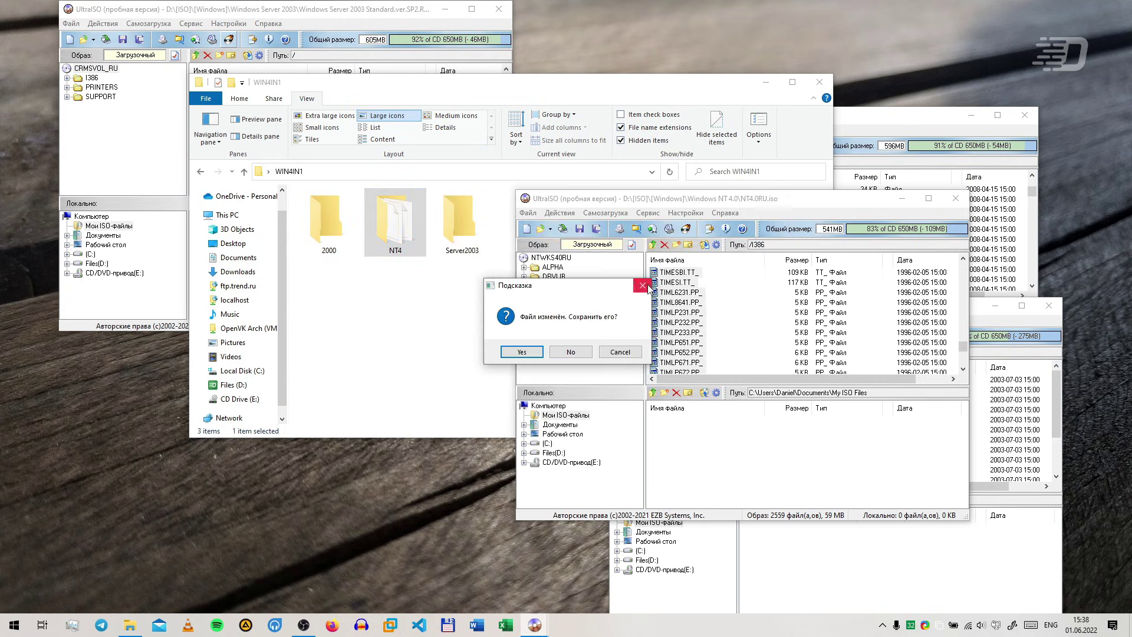
left_click(522, 352)
Open the empty 2000 folder and extract a batch of I386 files from the ZRMPOEM_RU.iso image into it
double_click(320, 214)
left_click(761, 404)
double_click(760, 404)
left_click_drag(760, 306, 778, 129)
left_click_drag(766, 203, 511, 334)
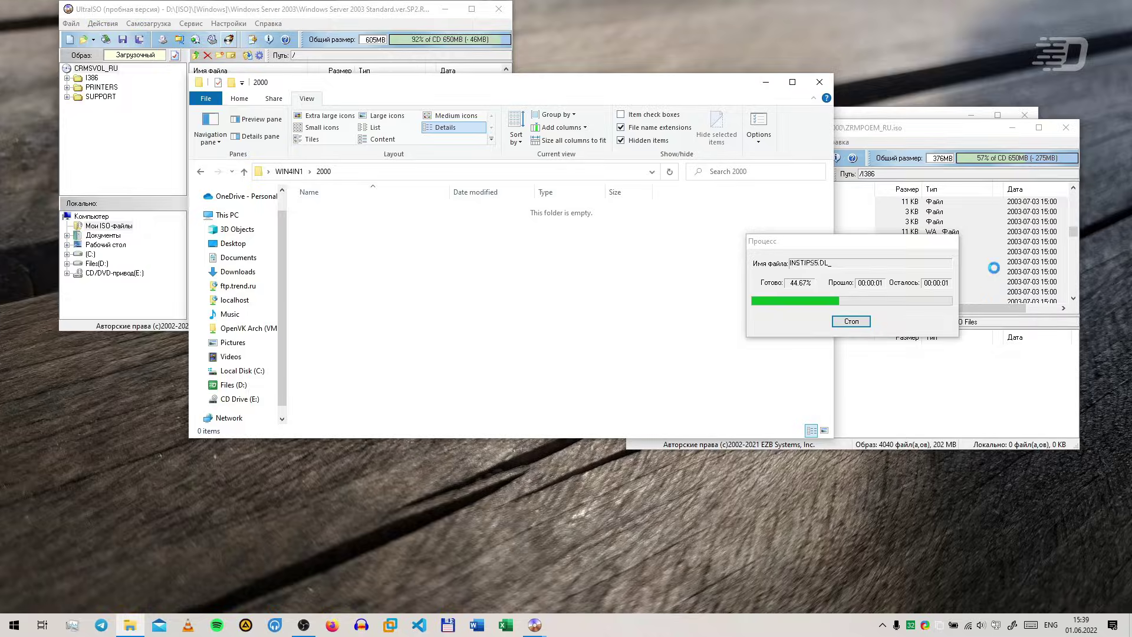
scroll(505, 342, "up", 3)
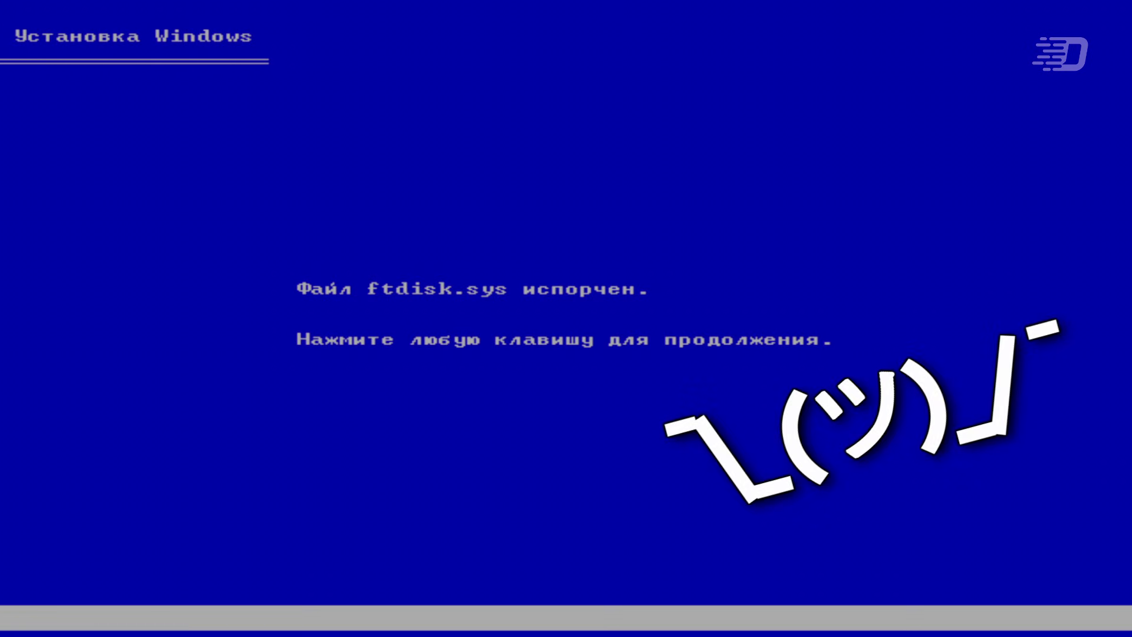
Leave the ftdisk.sys error screen, start Windows XP Professional setup and accept the licence agreement
key("Return")
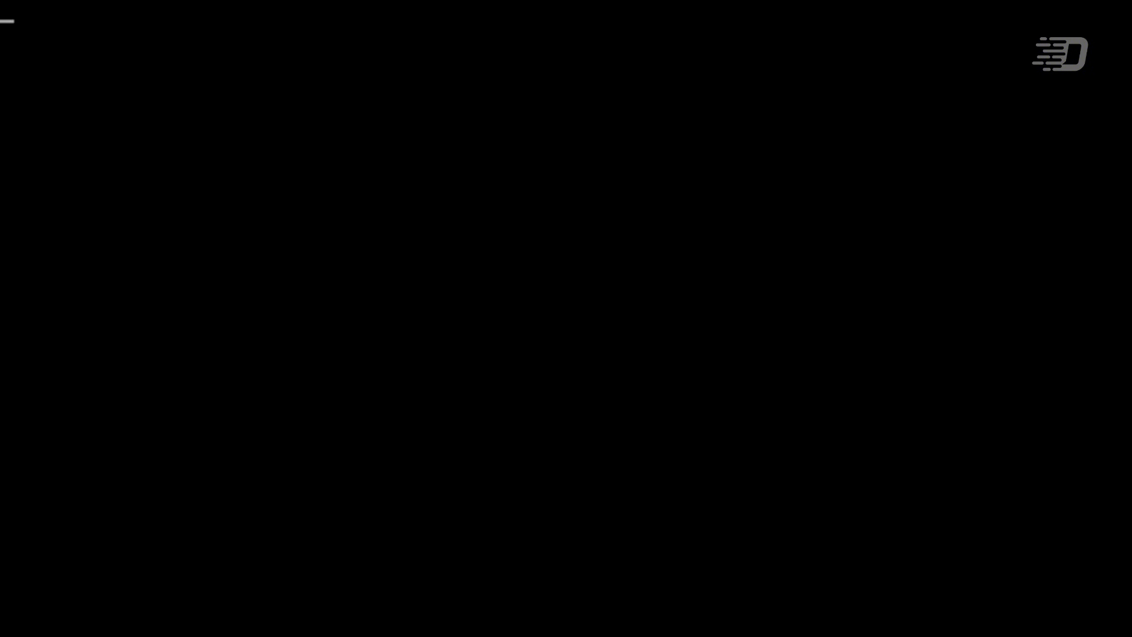
key("Return")
key("F8")
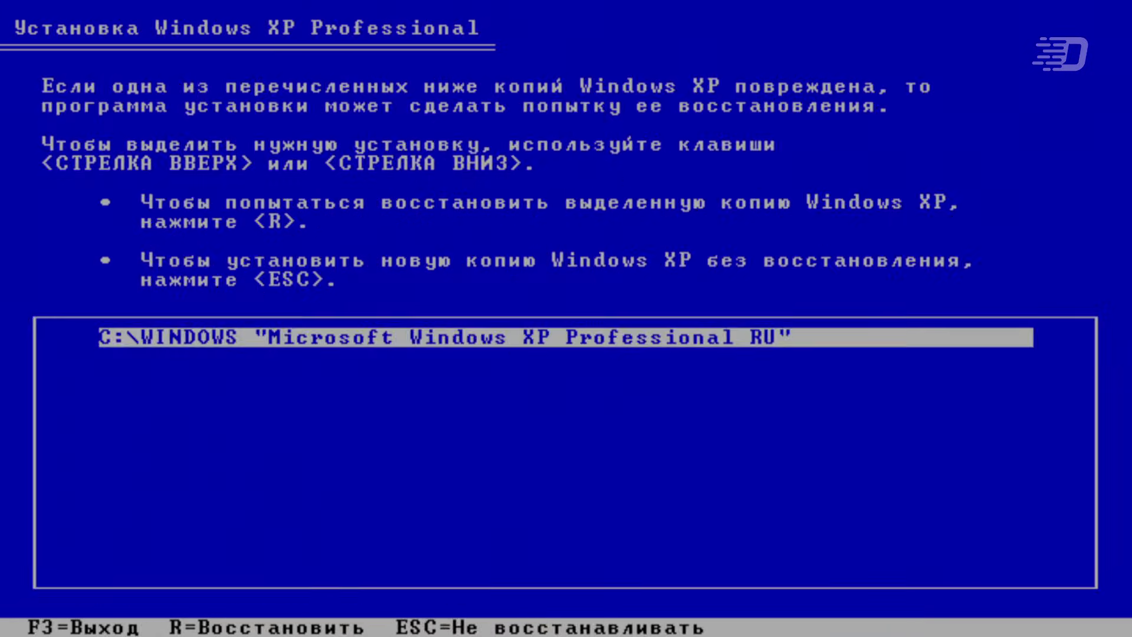
Choose a new copy of Windows XP without repairing the existing one, and continue installing on its current partition
key("Escape")
key("Return")
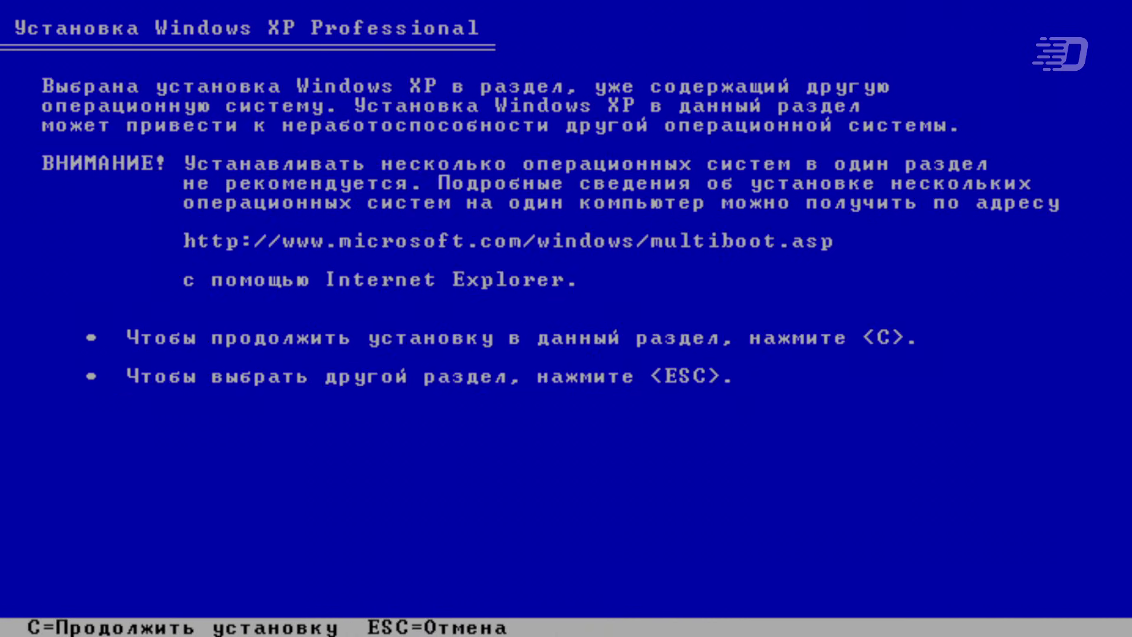
key("c")
Format partition C: for the new installation and reboot once the text-mode setup stage is done
key("Up")
key("Up")
key("Up")
key("Up")
key("Return")
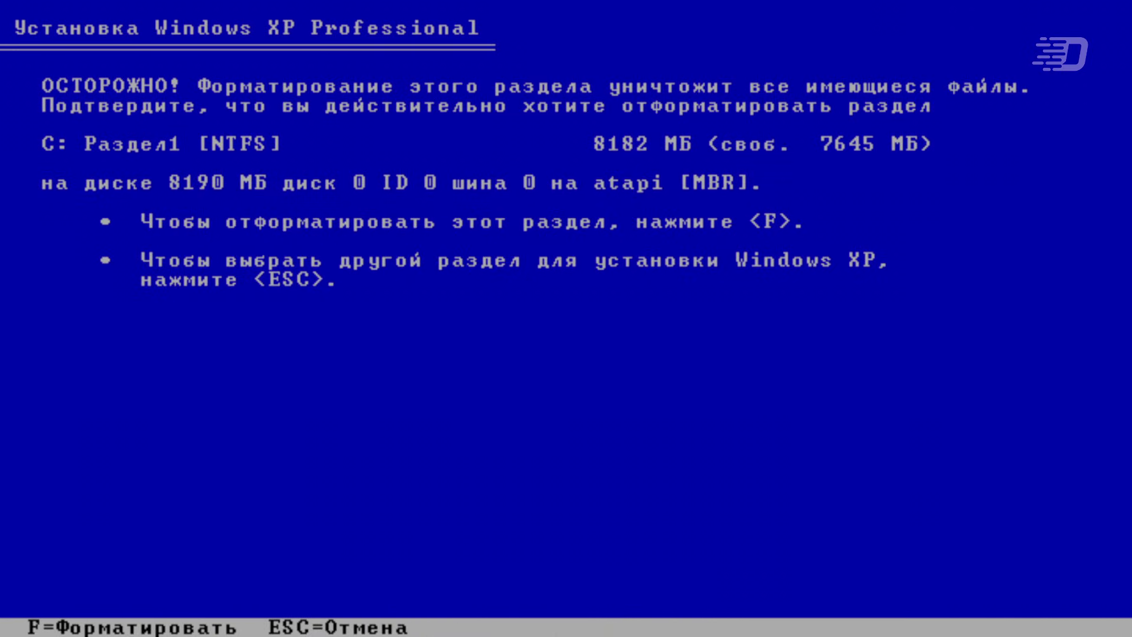
key("f")
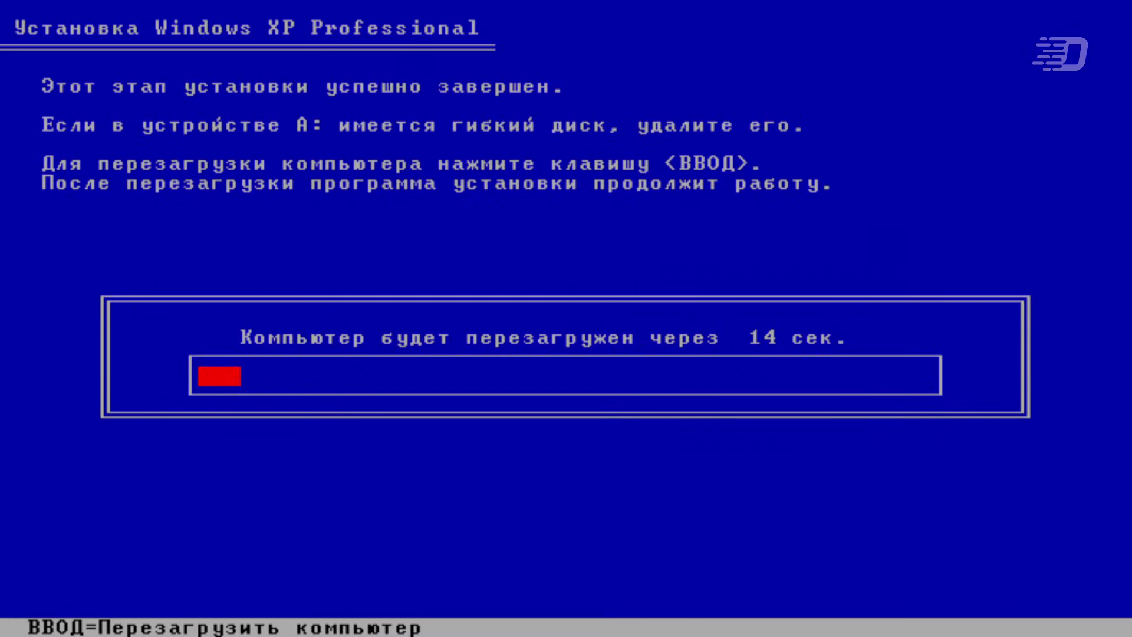
key("Return")
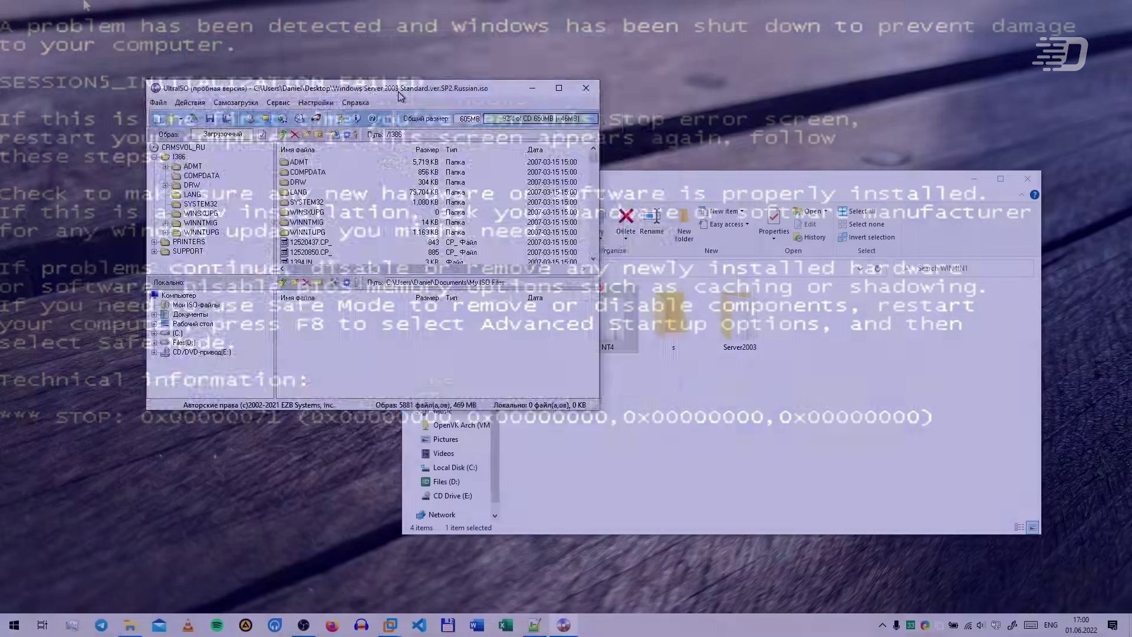
Delete the s and Server2003 folders from WIN4IN1, together with any shortcuts to them
scroll(322, 126, "down", 3)
scroll(323, 126, "up", 3)
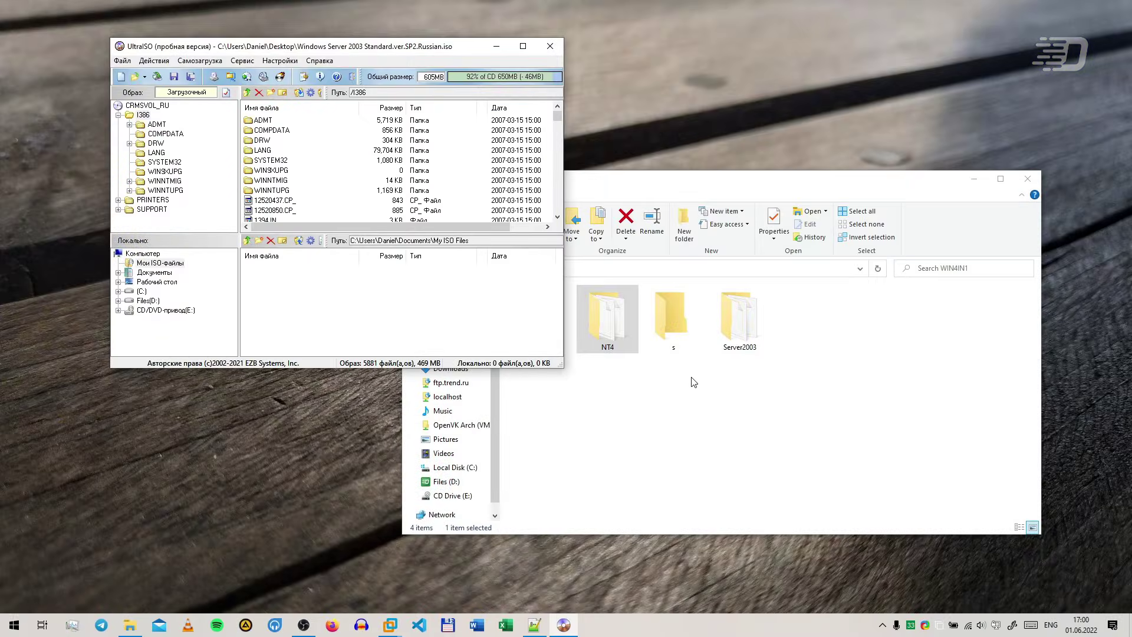
left_click(607, 318)
left_click(739, 318)
left_click(674, 327, "ctrl")
right_click(674, 327)
left_click(739, 563)
left_click_drag(902, 408, 715, 301)
left_click(649, 293, "ctrl")
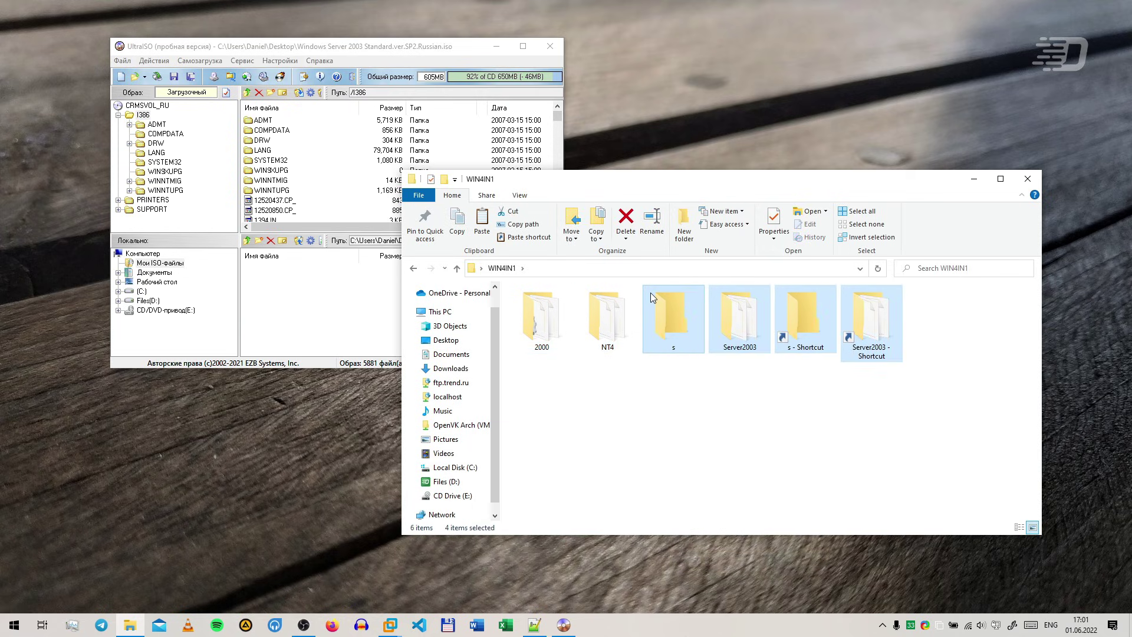
key("Delete")
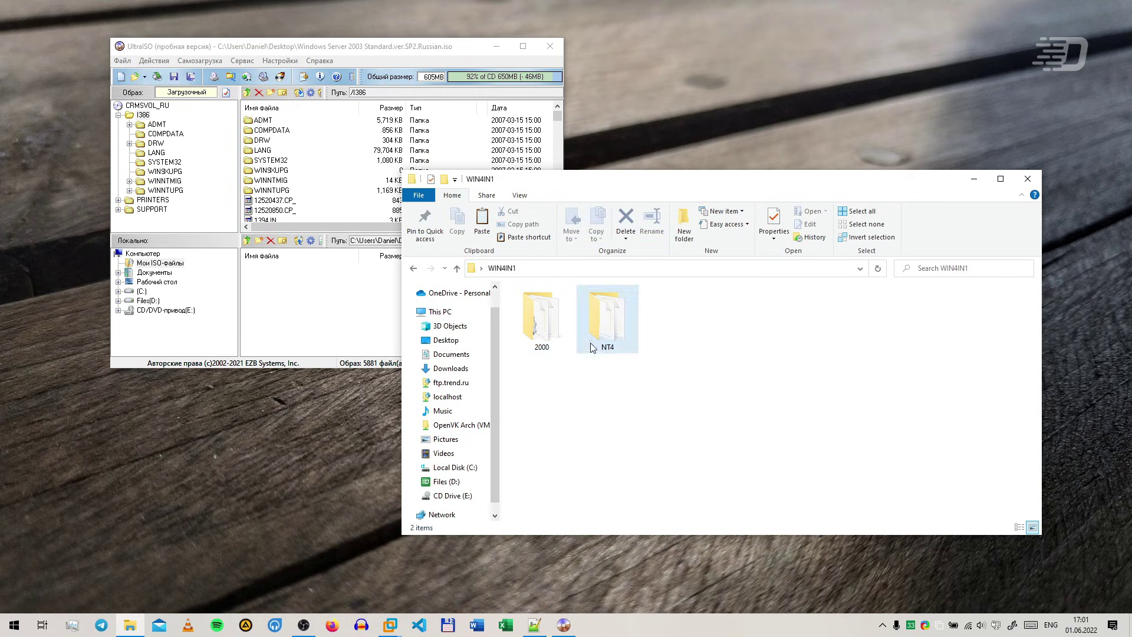
Copy all files from the 2000 folder into the I386 folder of the Windows Server 2003 image
double_click(541, 319)
left_click(752, 356)
key("ctrl+a")
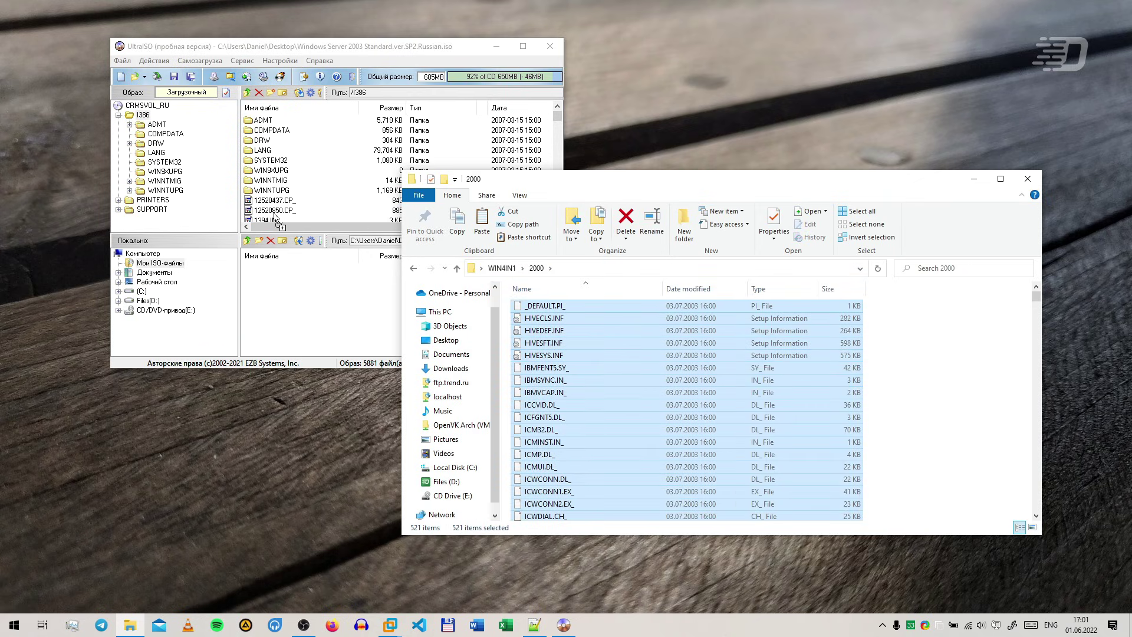
left_click_drag(275, 218, 275, 219)
left_click(283, 292)
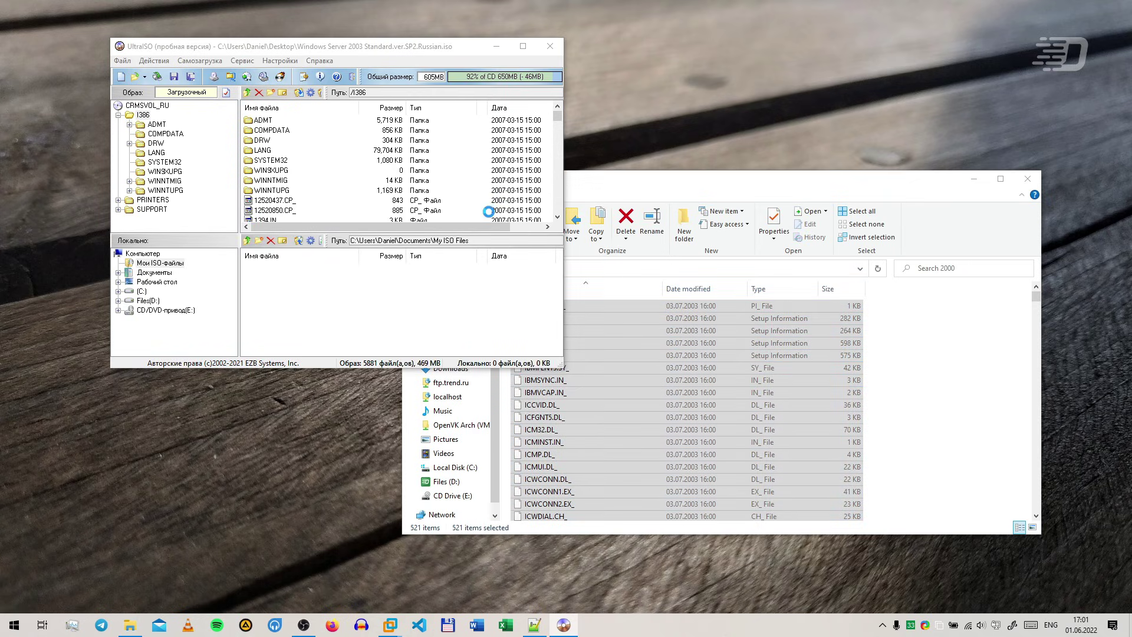
left_click(967, 384)
Copy all files from the NT4 folder into the I386 folder of the Windows Server 2003 image
left_click(457, 268)
double_click(624, 321)
key("ctrl+a")
left_click_drag(298, 219, 299, 221)
left_click(295, 288)
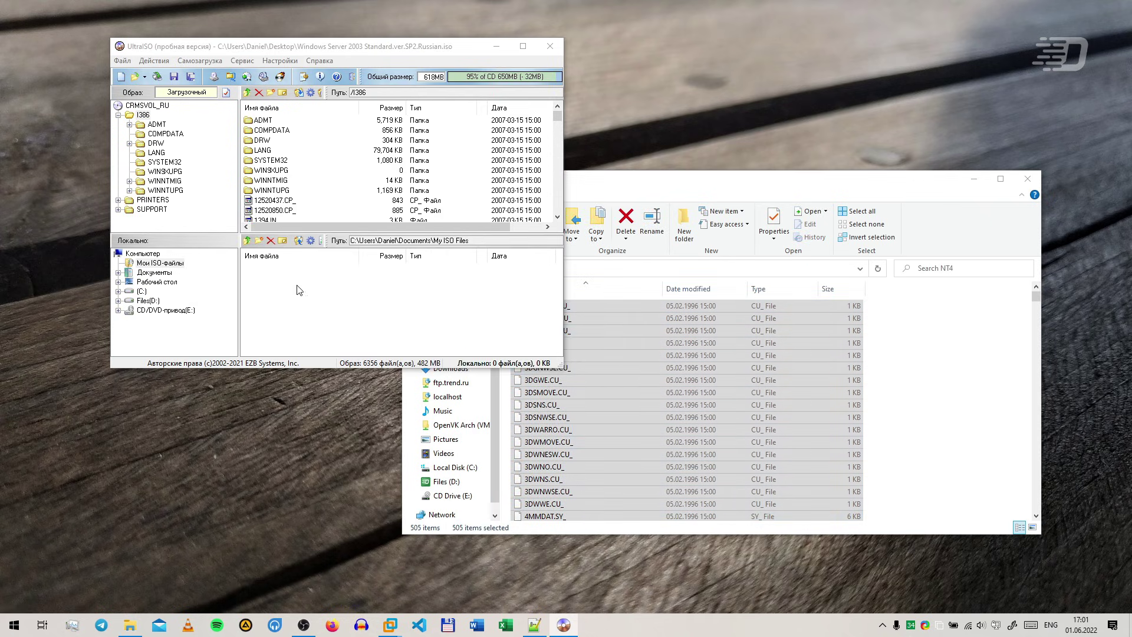
scroll(940, 384, "down", 1)
Return to the WIN4IN1 folder and save the modified Windows Server 2003 image
left_click(940, 388)
left_click(456, 268)
left_click(175, 78)
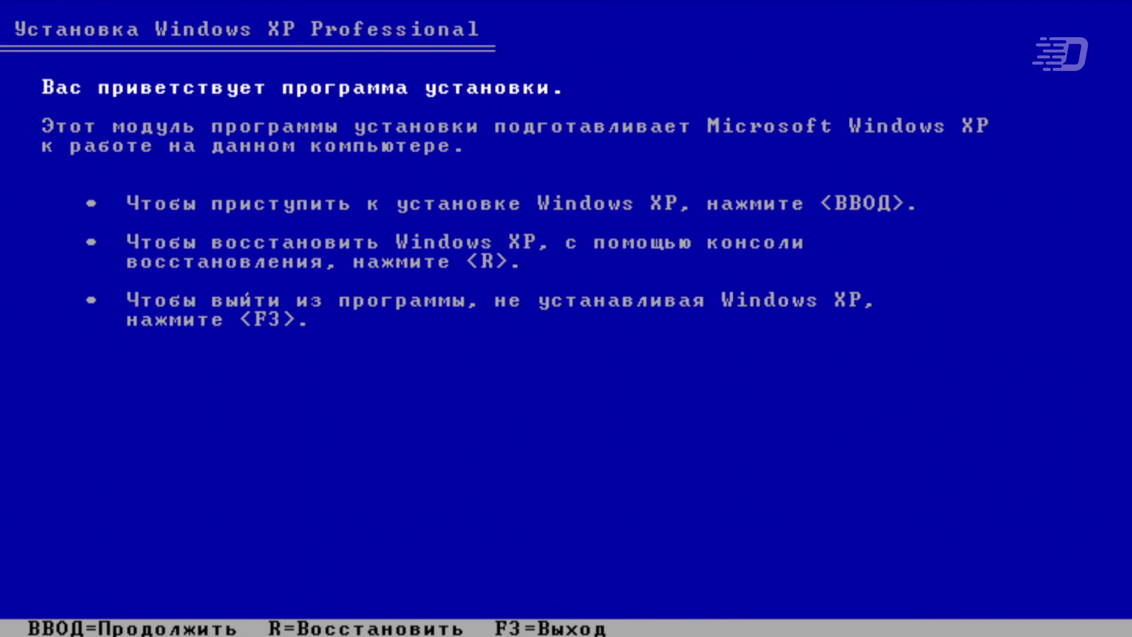
Begin the Windows XP Professional installation, page through the licence agreement and accept it
key("Return")
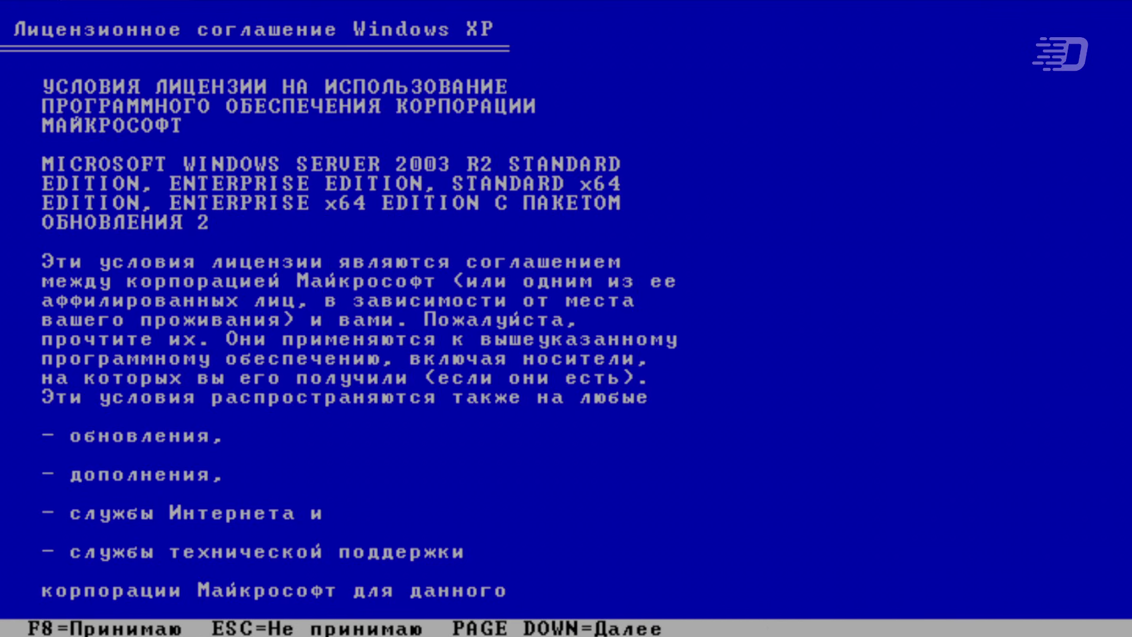
key("Page_Down")
key("Page_Down")
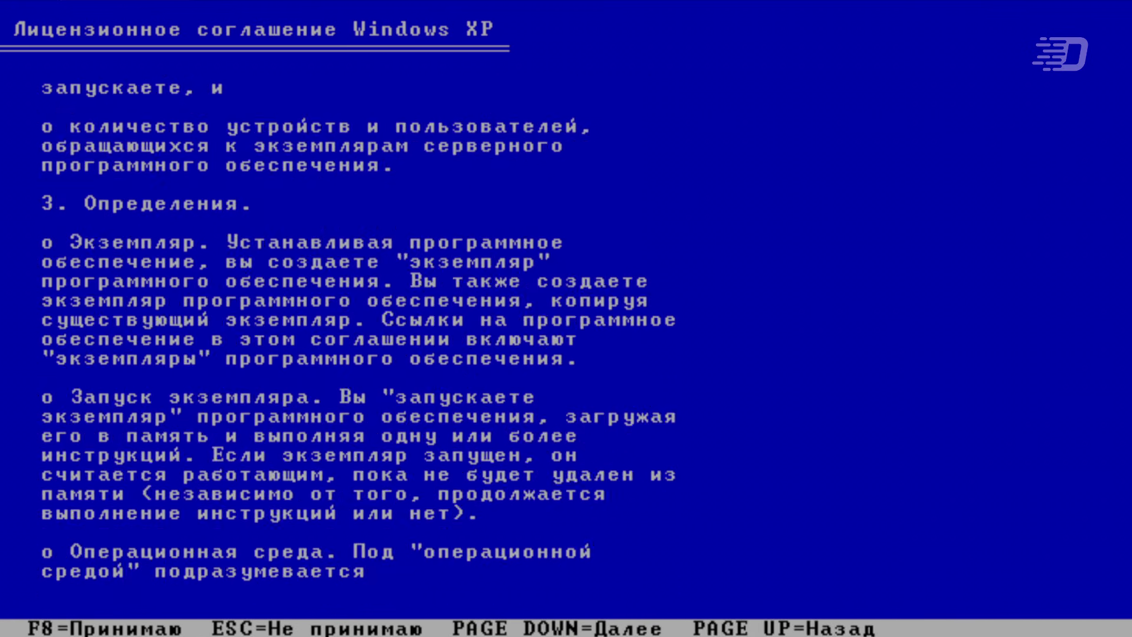
key("F8")
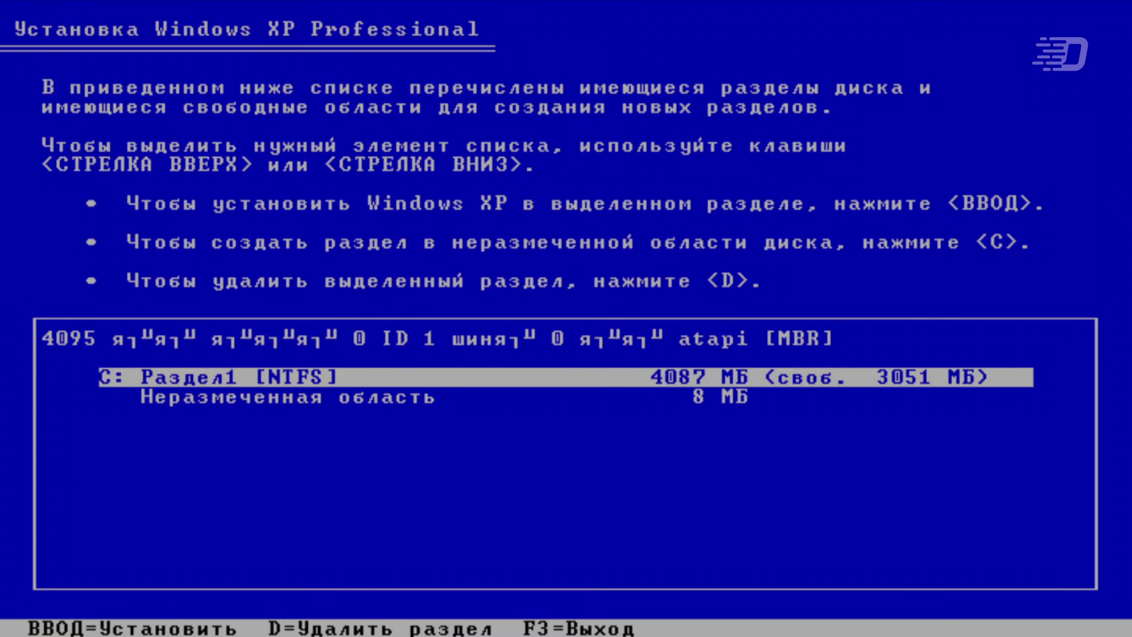
Select the existing C: NTFS partition for the Windows XP installation, continue installing there and confirm the partition formatting option
key("Return")
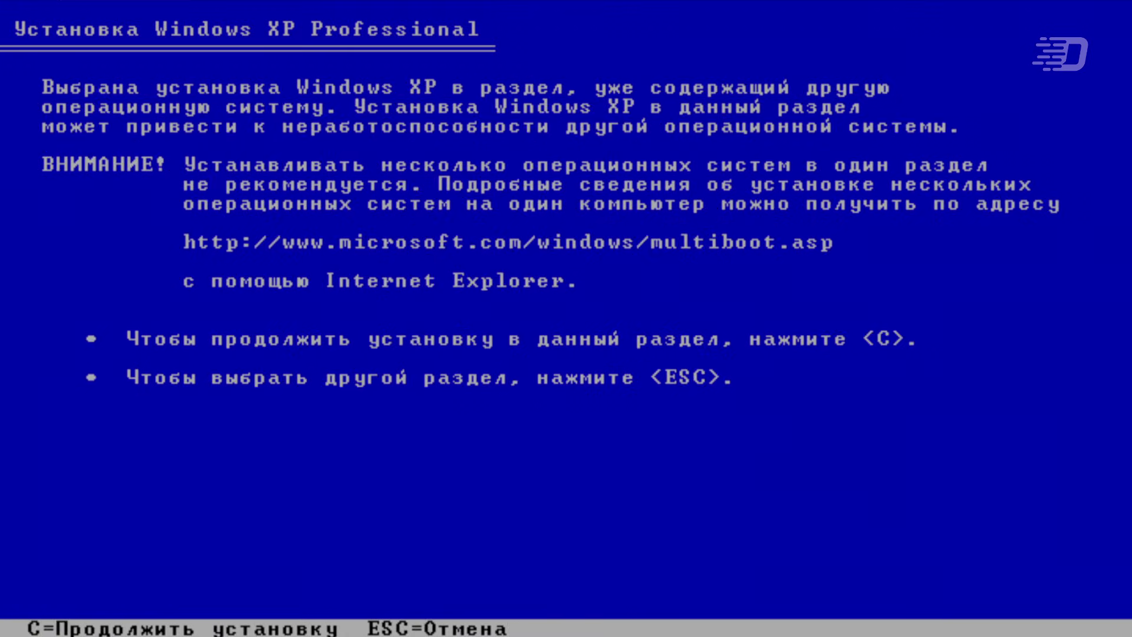
key("c")
key("Up")
key("Up")
key("Up")
key("Up")
key("Return")
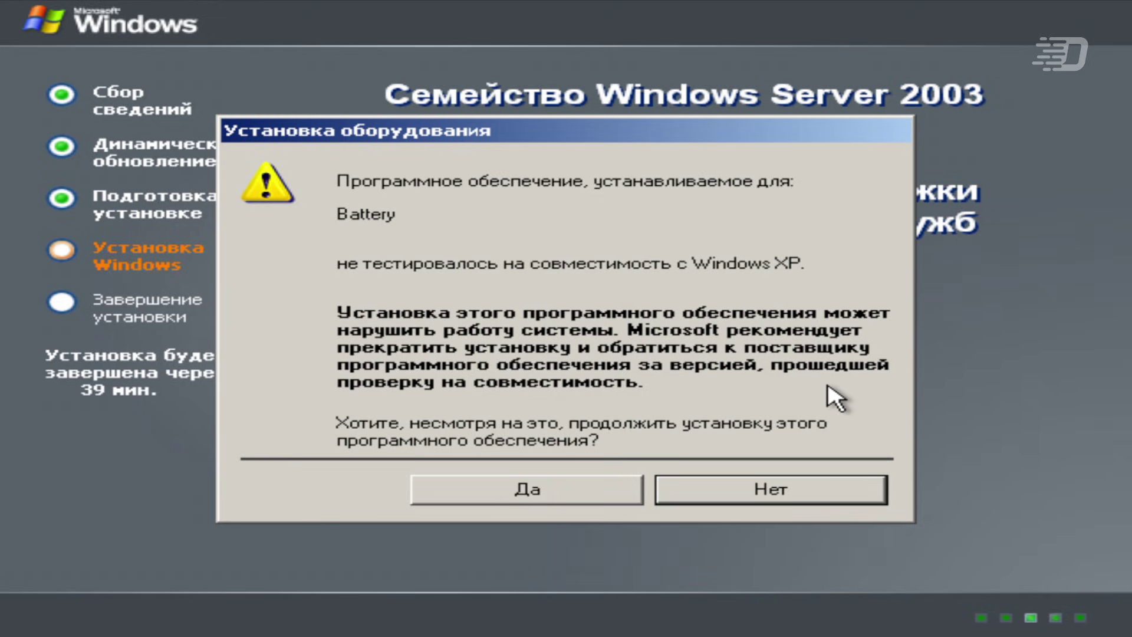
Answer the Battery software compatibility prompt and set Русский as the standard system language in the regional settings
left_click(592, 496)
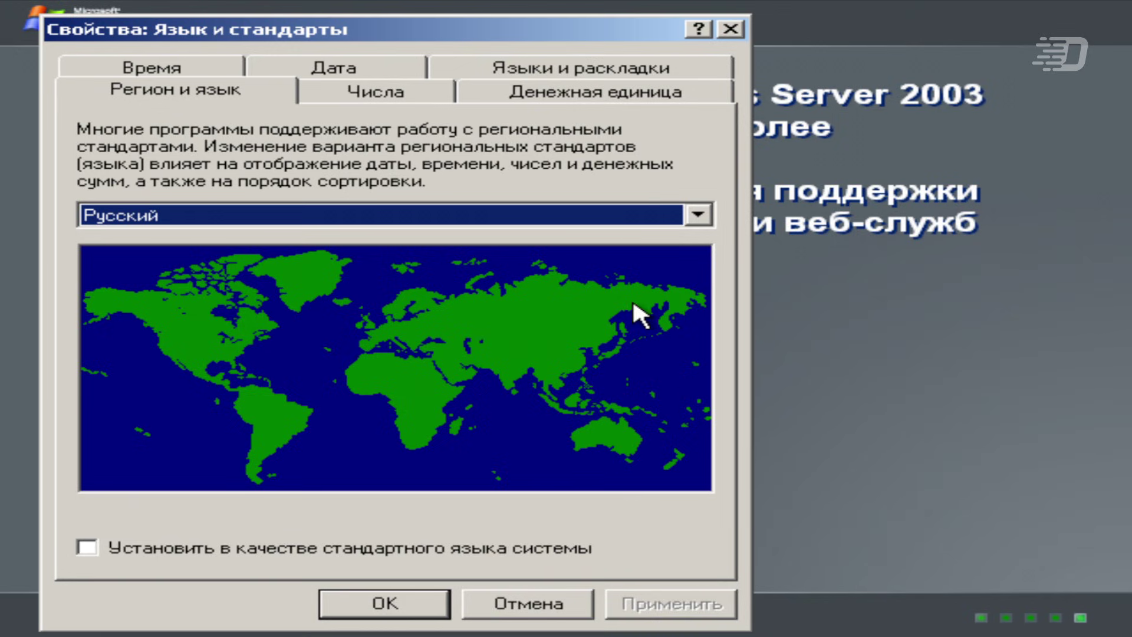
left_click(581, 548)
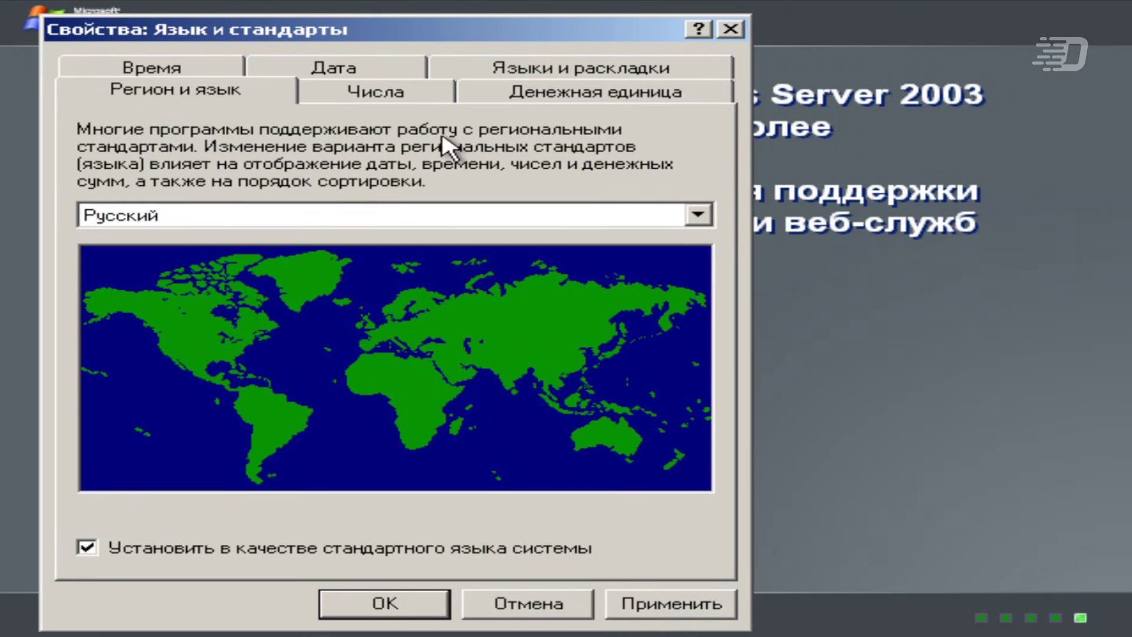
left_click_drag(392, 33, 613, 28)
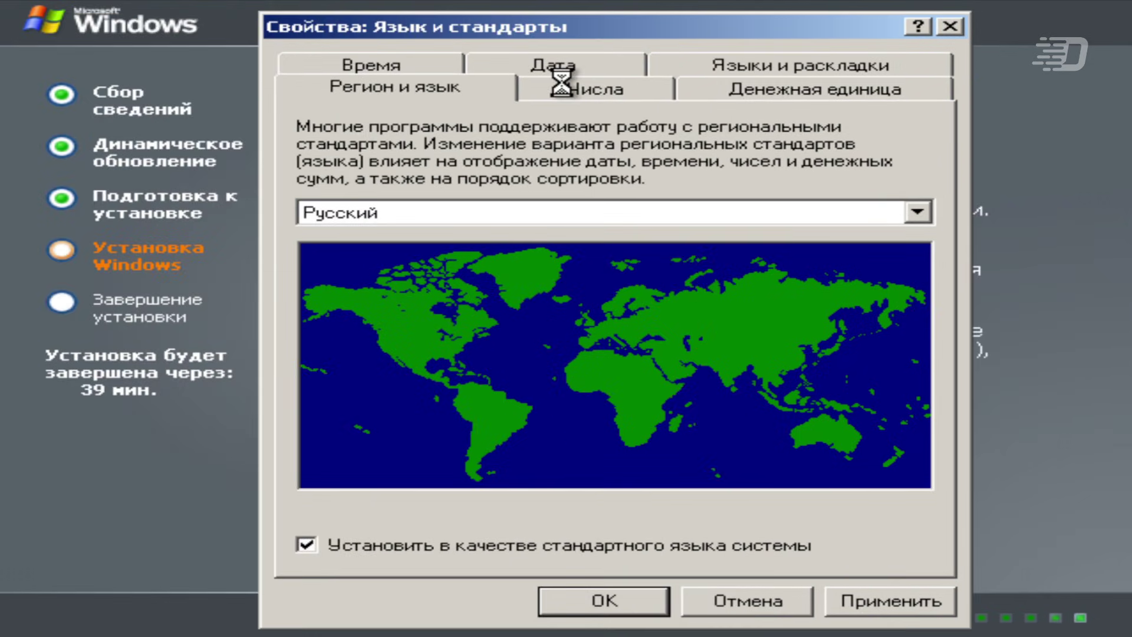
left_click(560, 81)
left_click(642, 420)
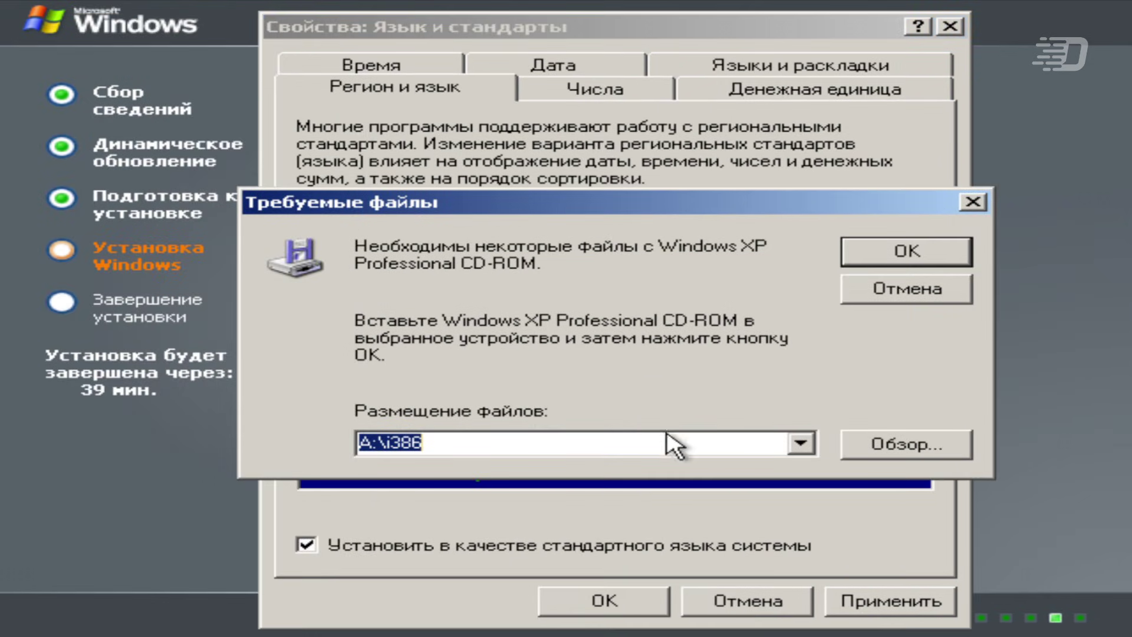
Cancel the request for Windows XP Professional CD-ROM files and dismiss the Creative AudioPCI driver and Monitor installer errors
left_click(917, 294)
left_click(592, 400)
left_click(366, 545)
key("Return")
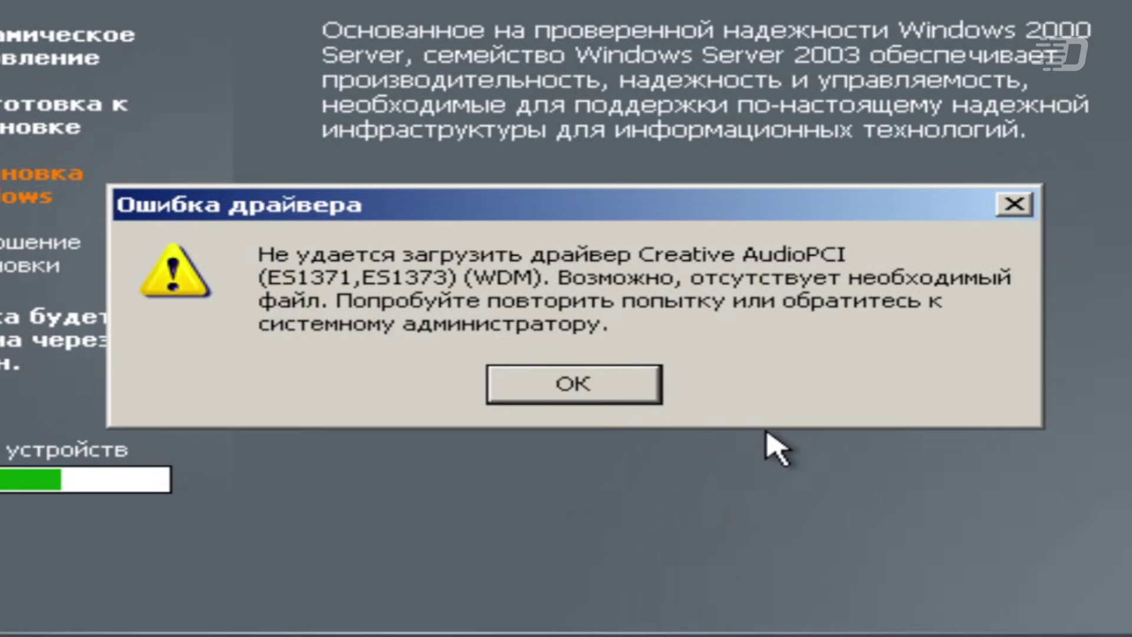
left_click(613, 372)
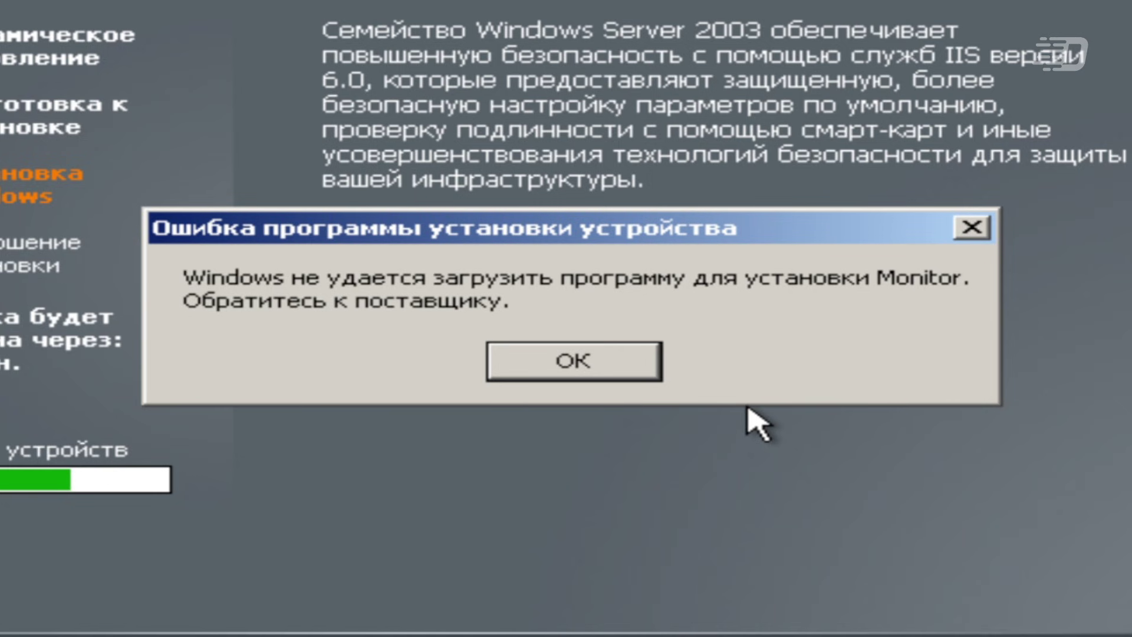
left_click(578, 369)
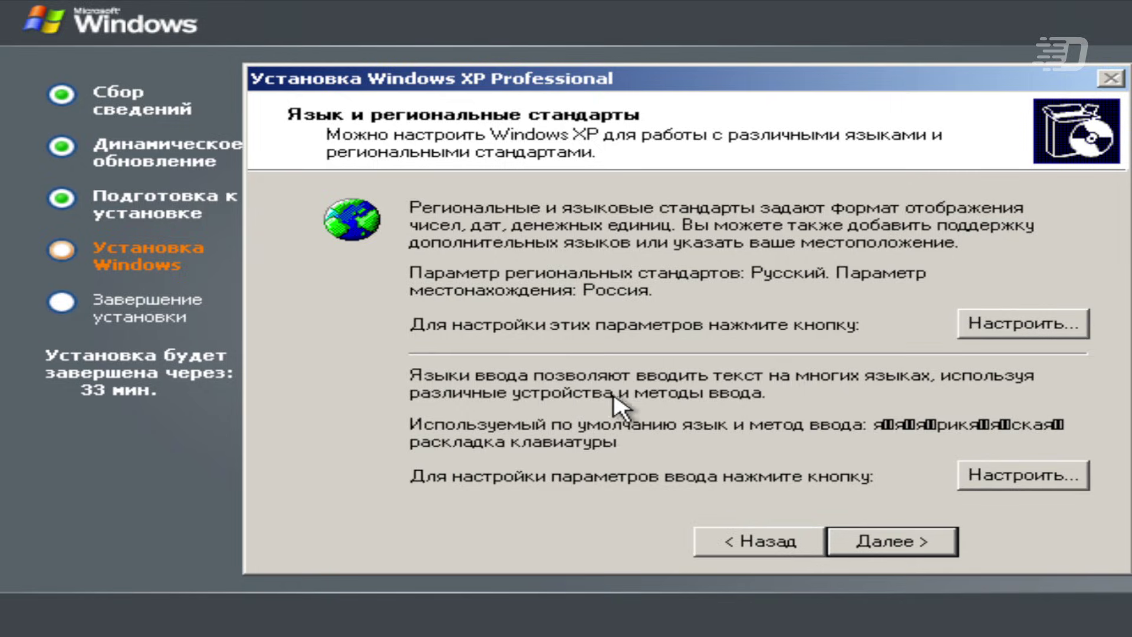
Accept the regional and input language settings, then enter the owner's name and the computer name in setup
left_click(897, 539)
type("Dan")
left_click(897, 541)
type("D")
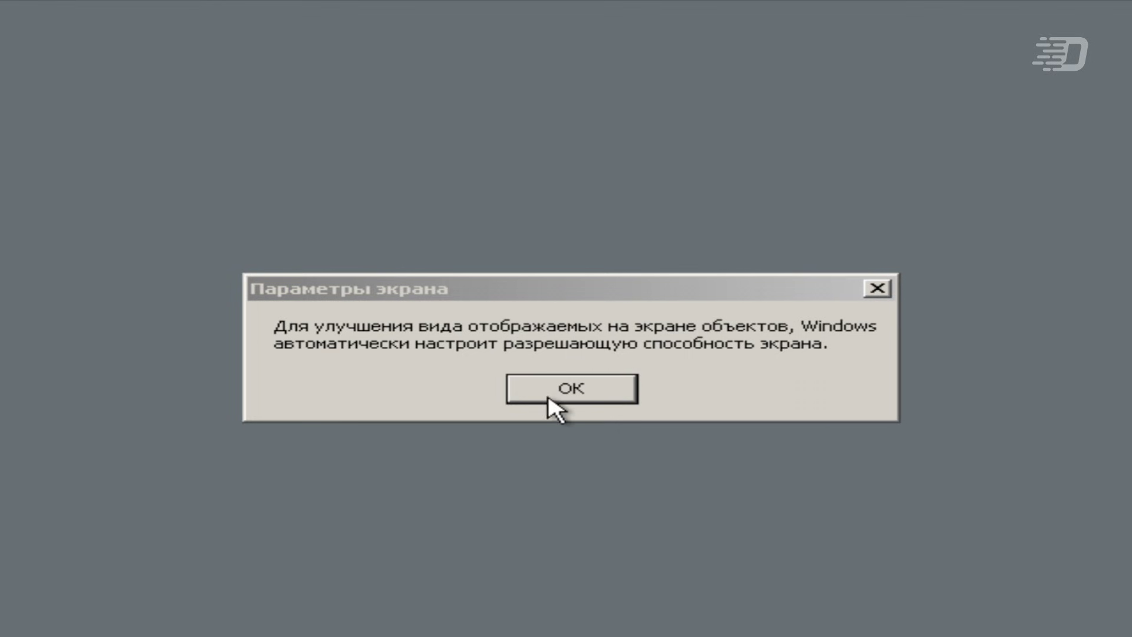
Accept the automatic screen resolution adjustment and log in to Windows XP with the Администратор account
left_click(548, 395)
left_click(353, 158)
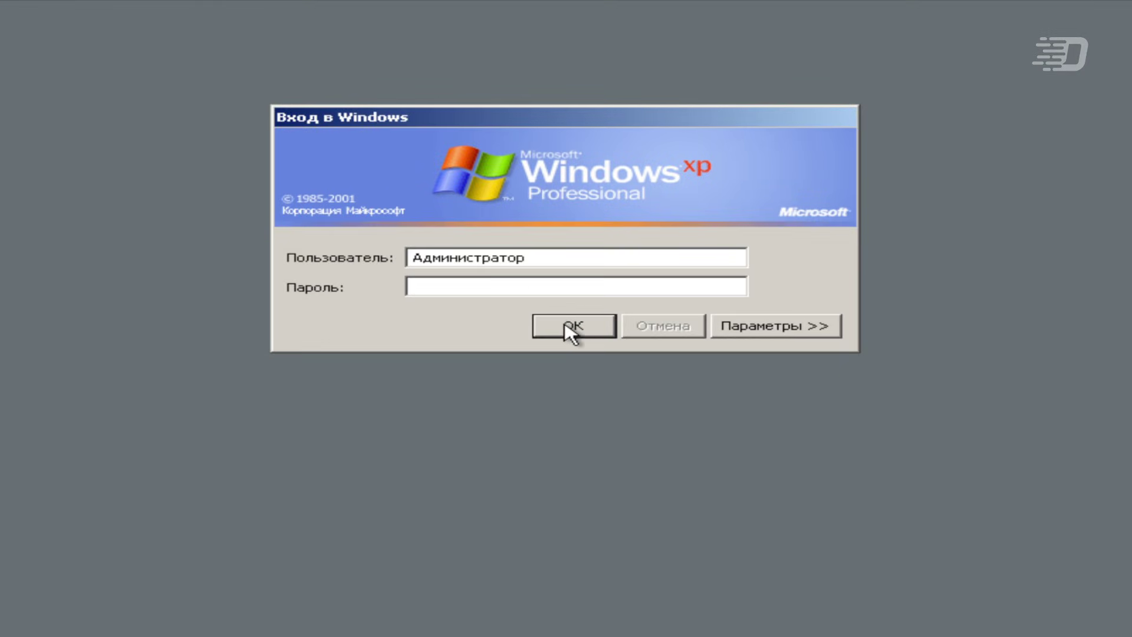
left_click(566, 326)
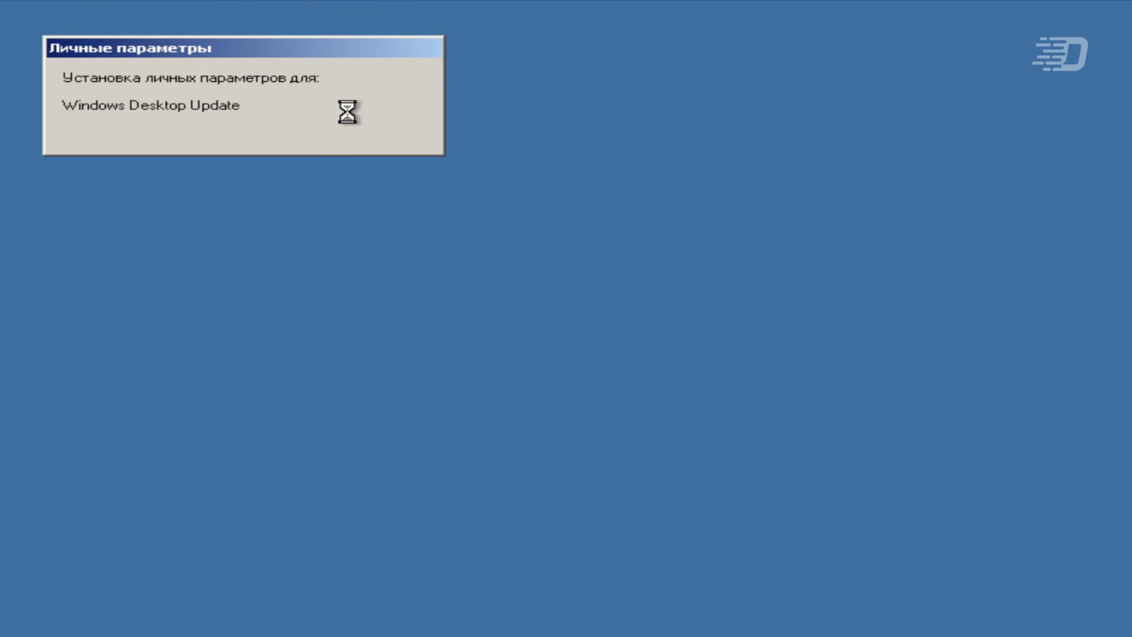
Open Task Manager during the Windows Desktop Update setup and inspect system performance and the running processes
mouse_move(250, 53)
left_mouse_down()
mouse_move(397, 45)
mouse_move(250, 65)
left_mouse_up()
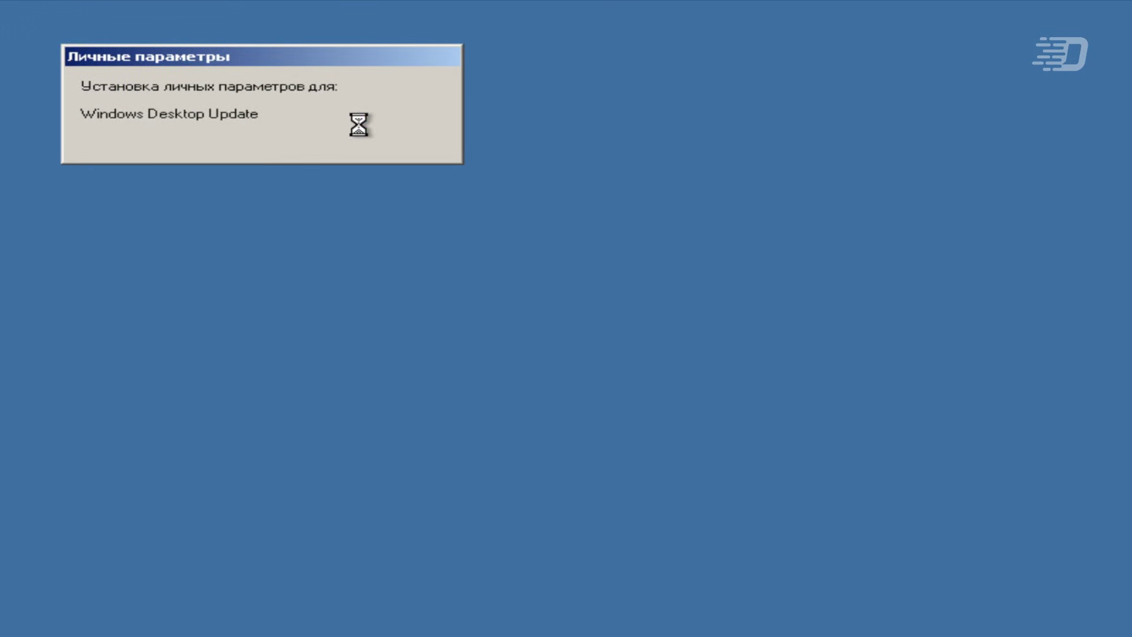
key("ctrl+alt+Delete")
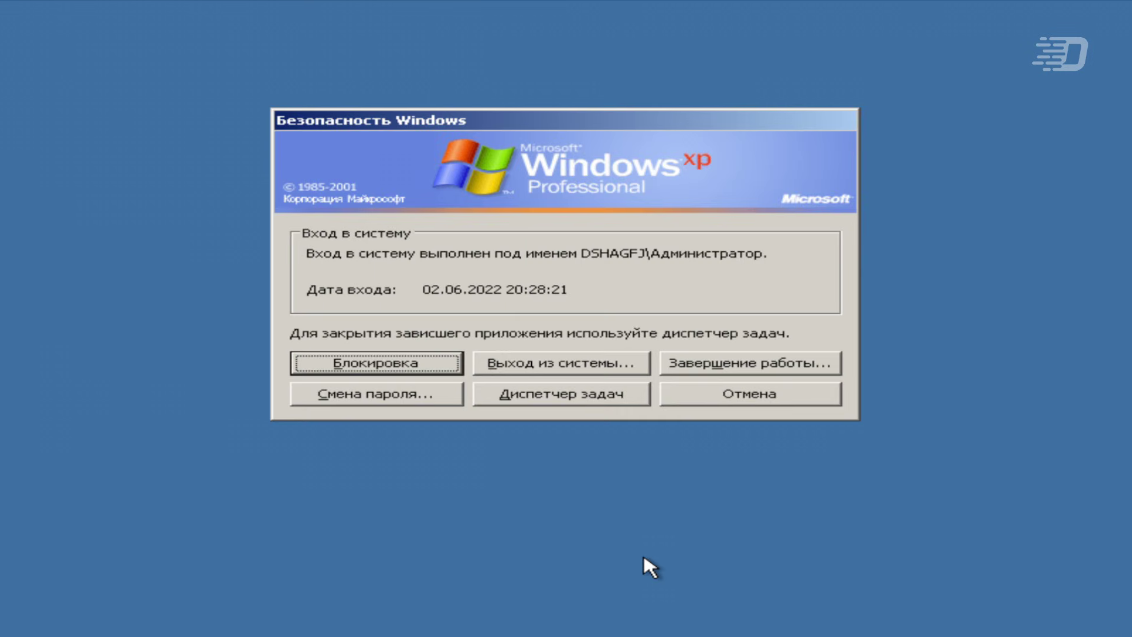
left_click(545, 392)
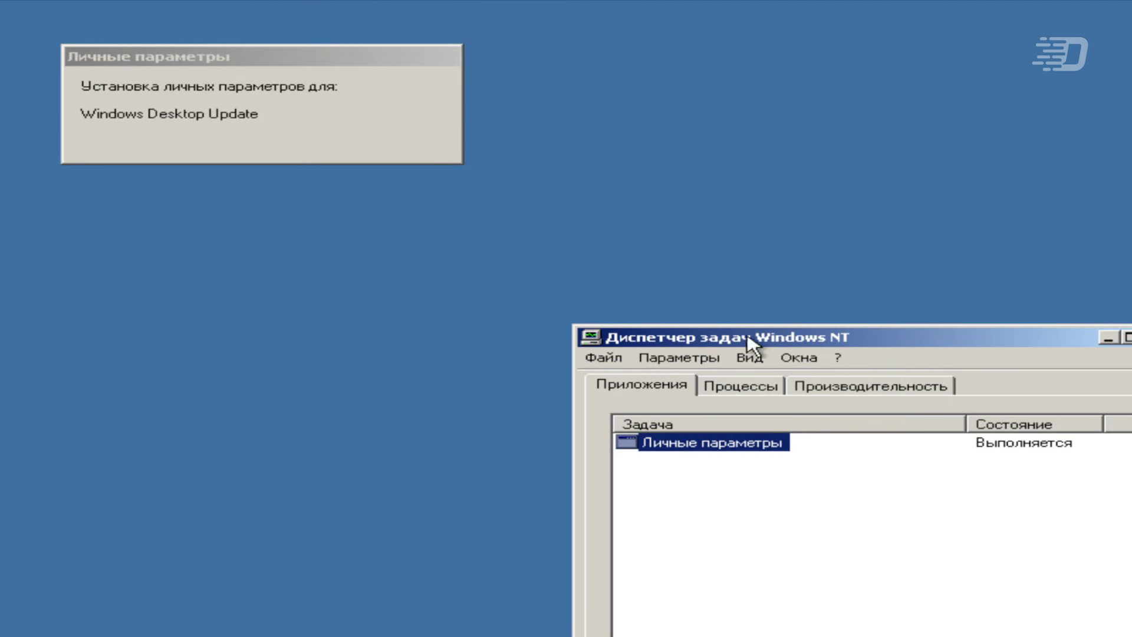
left_click_drag(909, 337, 758, 29)
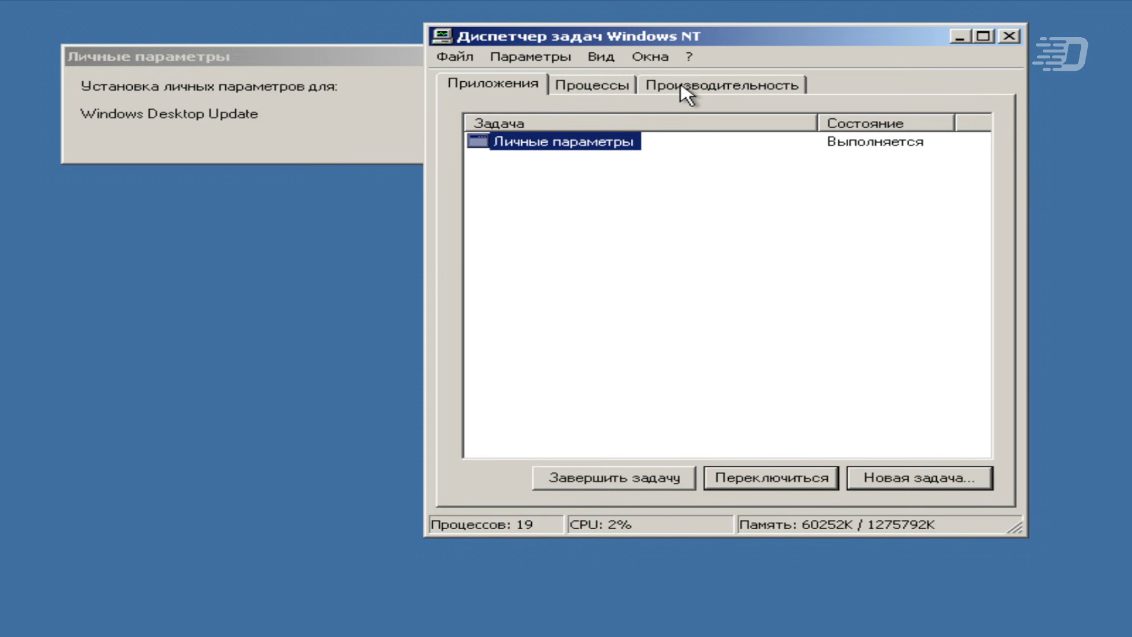
left_click(682, 88)
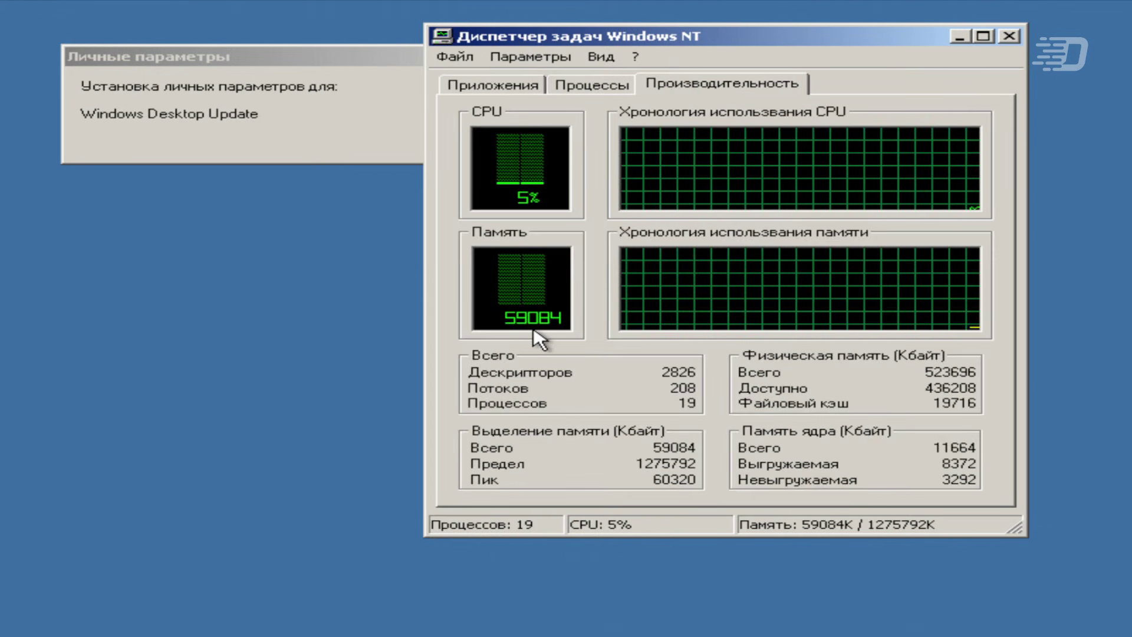
left_click(597, 88)
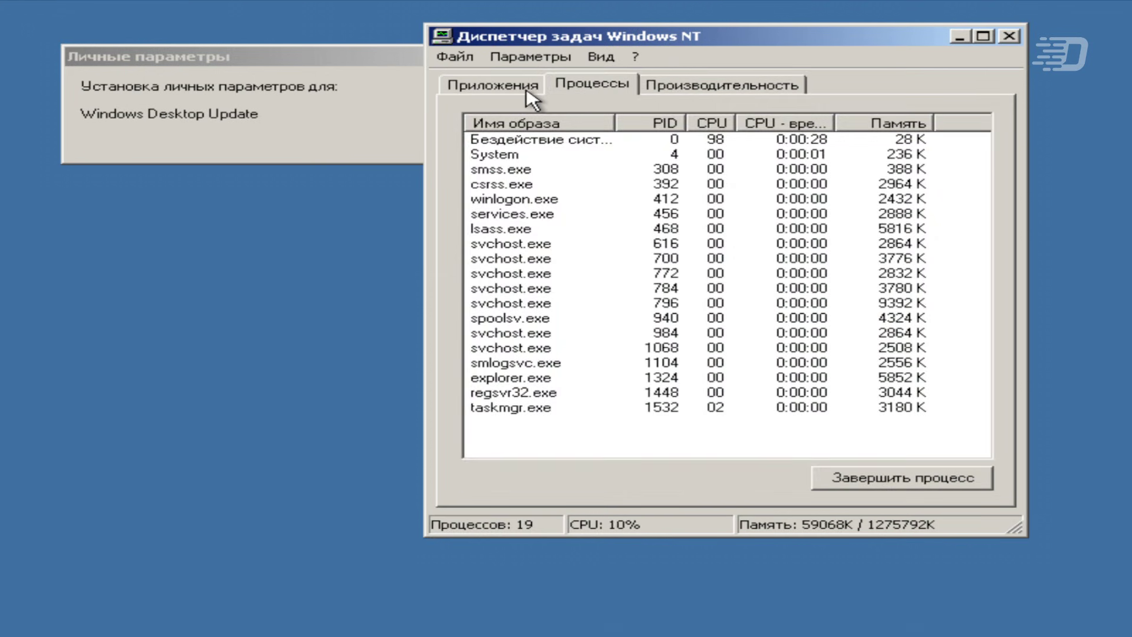
End the regsvr32.exe process in Task Manager and confirm its termination
left_click(518, 84)
left_click(557, 93)
left_click(551, 392)
left_click(874, 479)
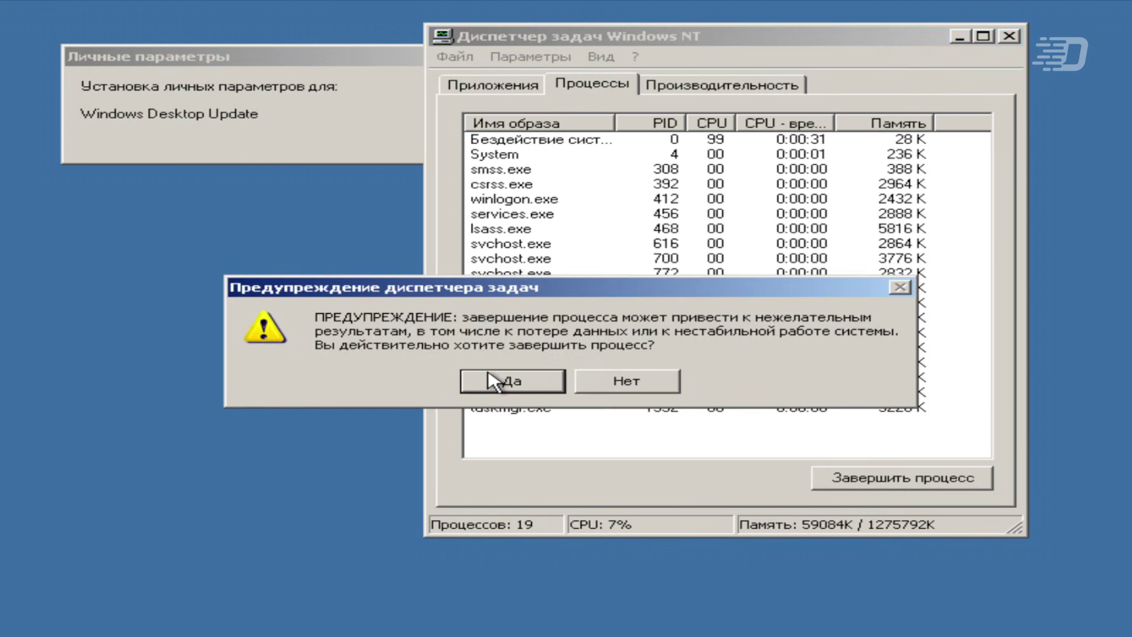
left_click(494, 451)
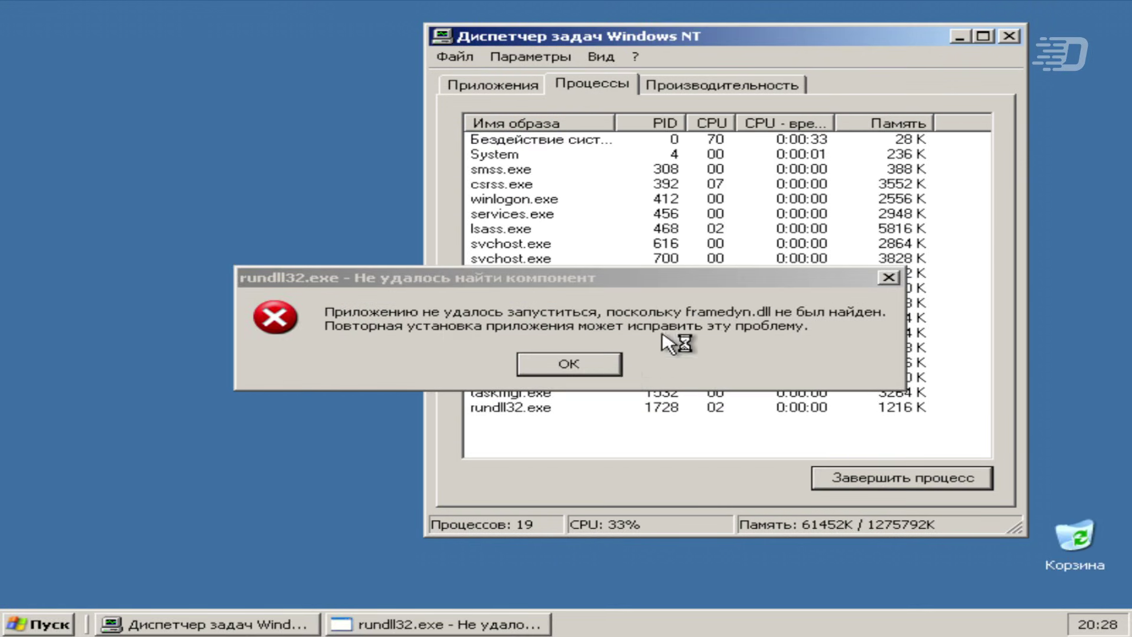
Minimize Task Manager and dismiss the framedyn.dll and srclient.dll error messages
left_click(570, 365)
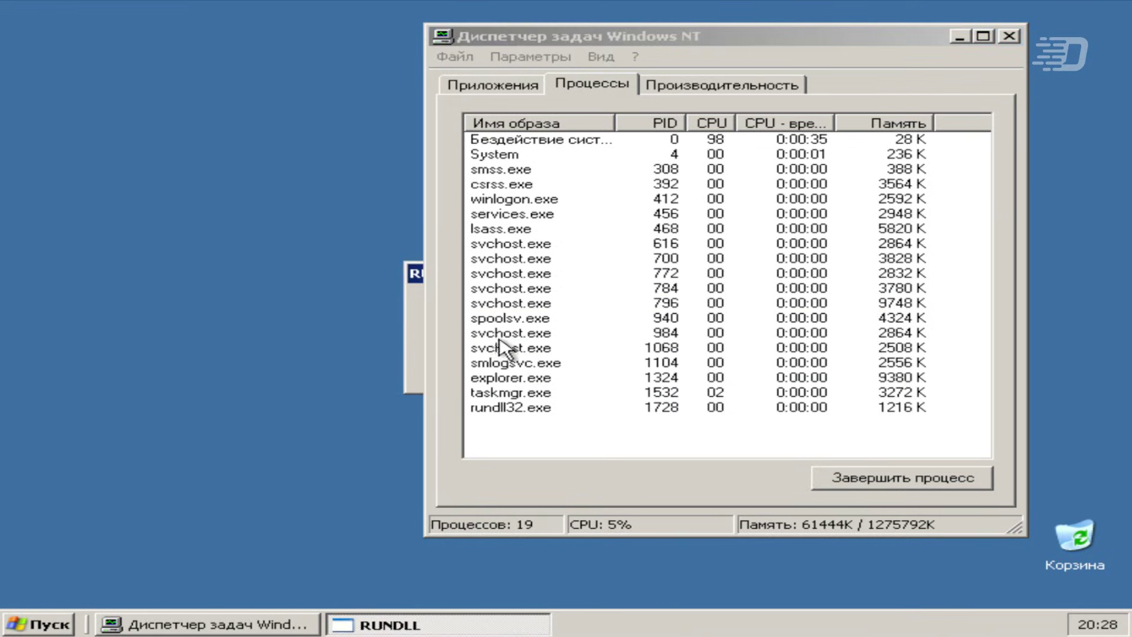
left_click(959, 36)
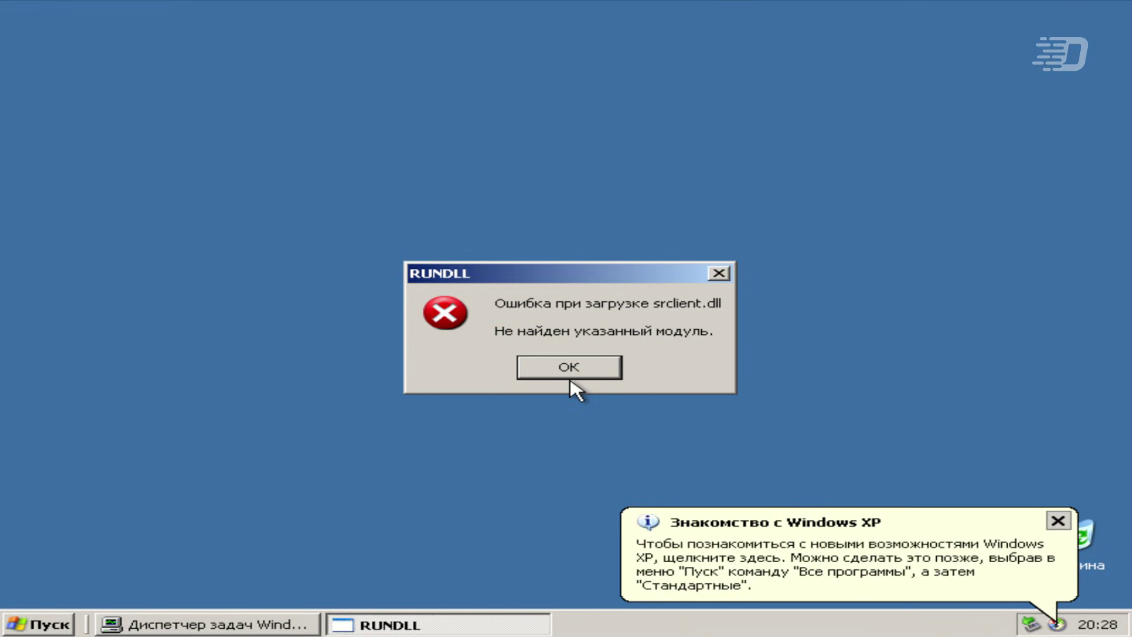
left_click(572, 373)
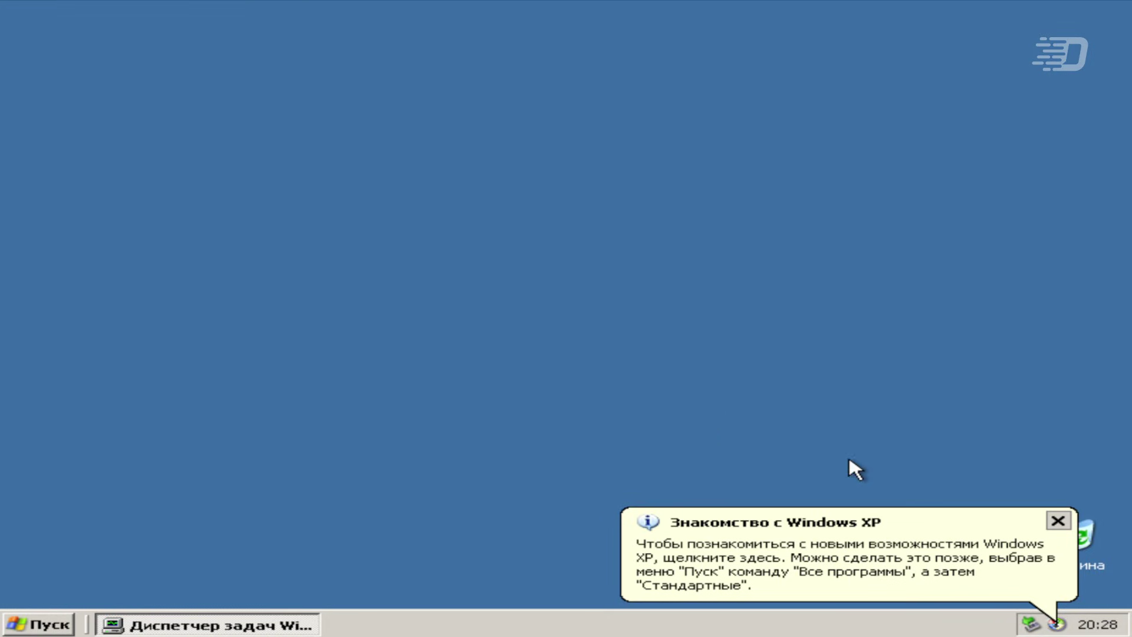
Close the Знакомство с Windows XP notification on the desktop
left_click_drag(560, 362, 911, 455)
left_click_drag(925, 260, 819, 374)
left_click_drag(480, 525, 599, 462)
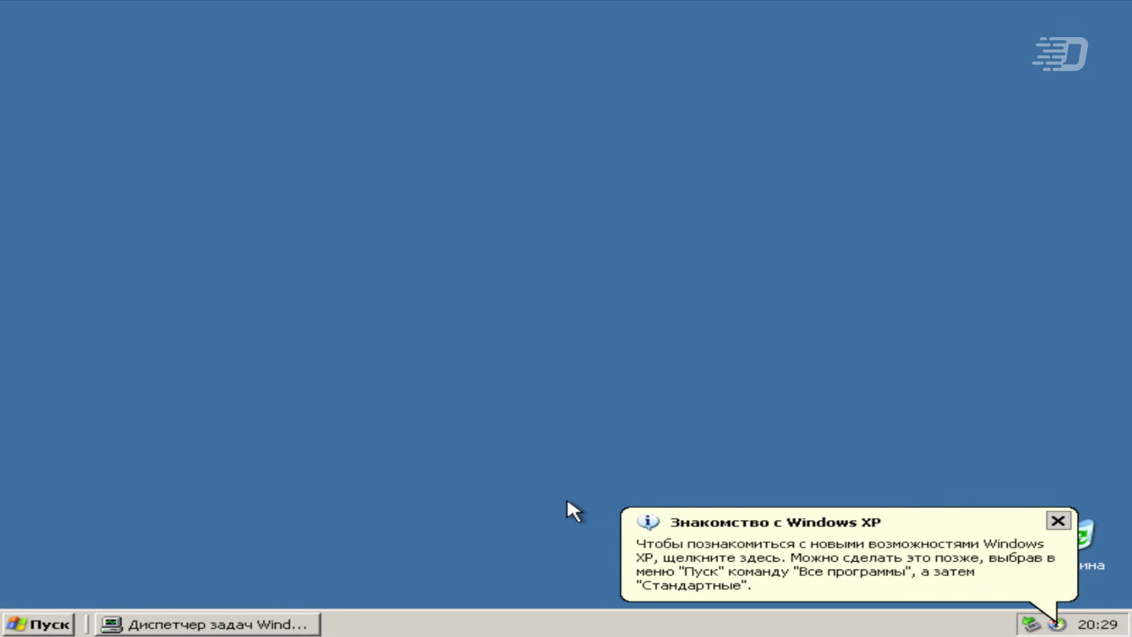
left_click(1058, 521)
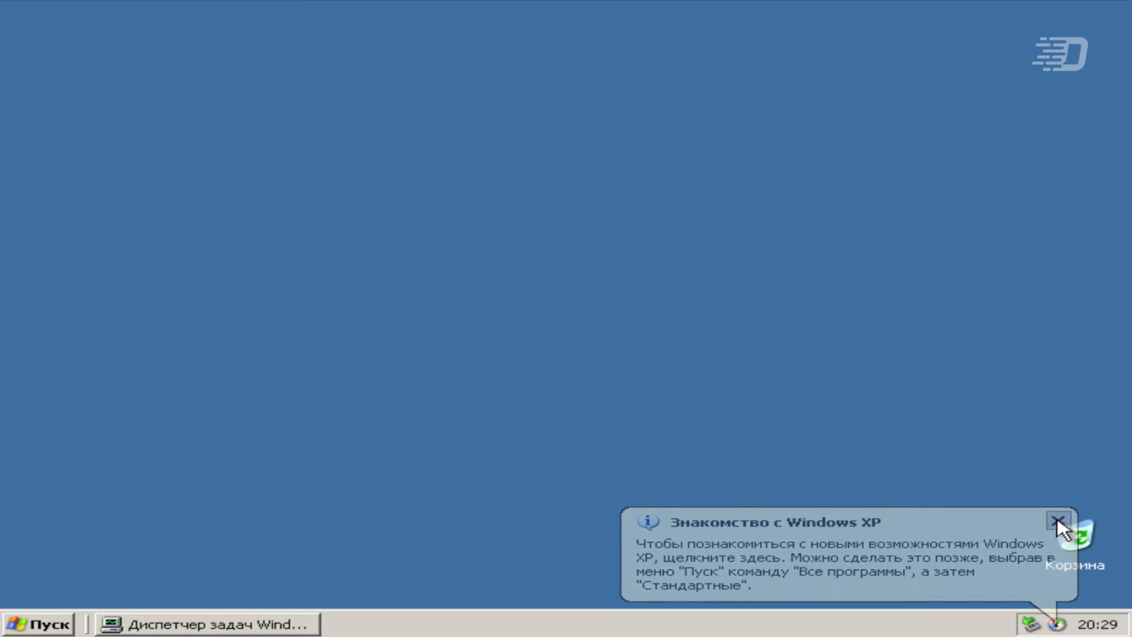
left_click_drag(1018, 414, 813, 511)
left_click_drag(1045, 510, 1045, 511)
Launch Internet Explorer and try to display its About information
left_click(61, 625)
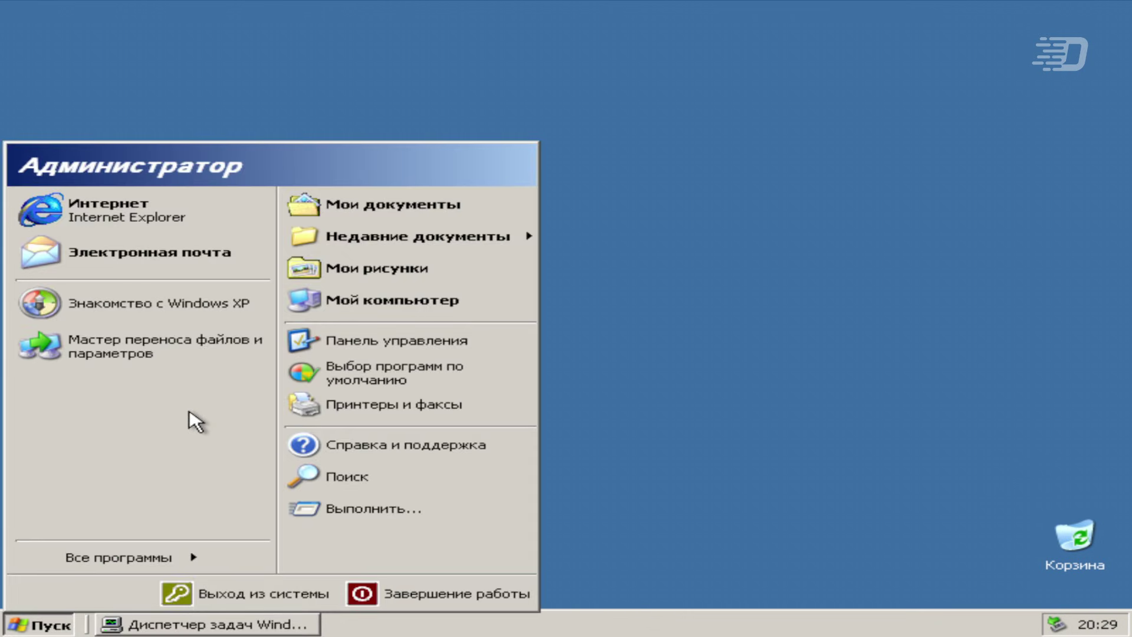
left_click(155, 210)
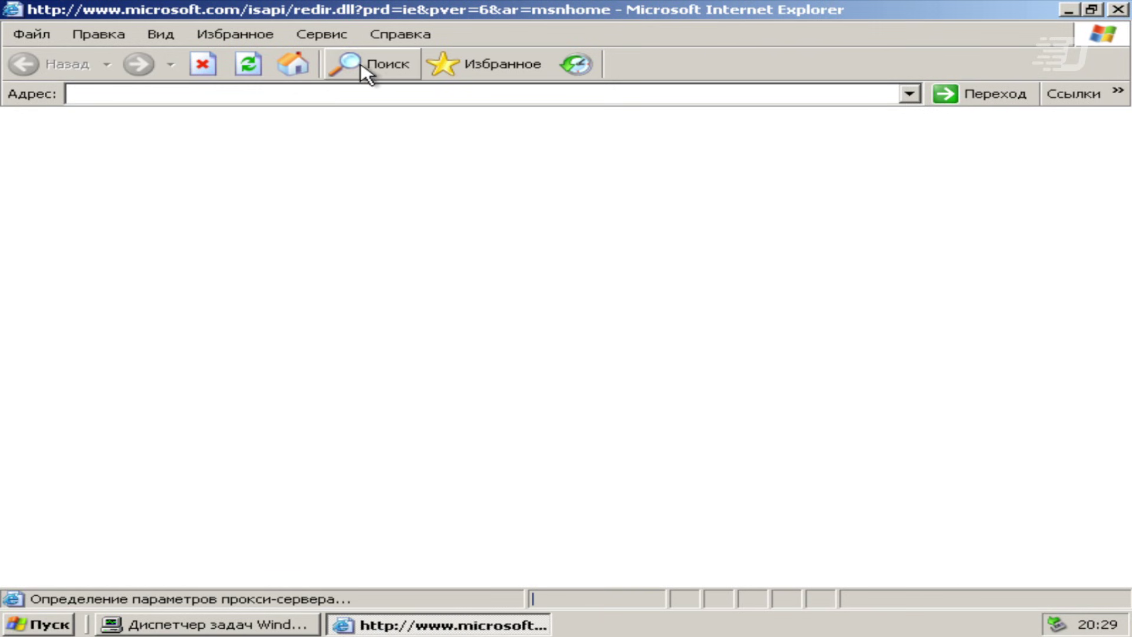
left_click(393, 41)
left_click(428, 157)
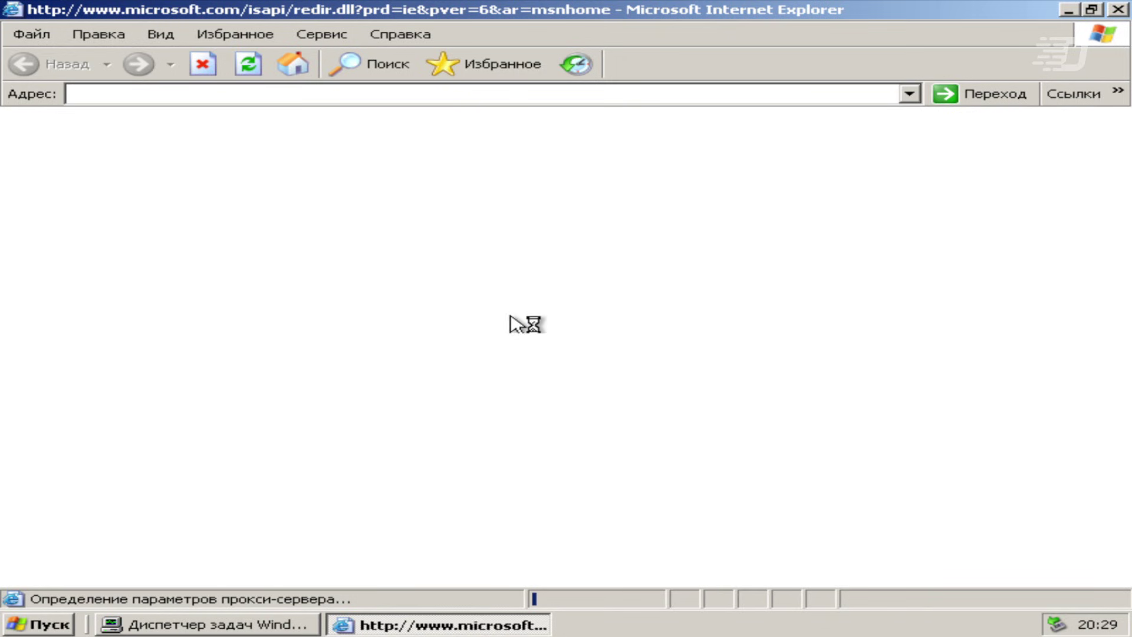
left_click(389, 36)
left_click(424, 155)
left_click(407, 36)
left_click(444, 157)
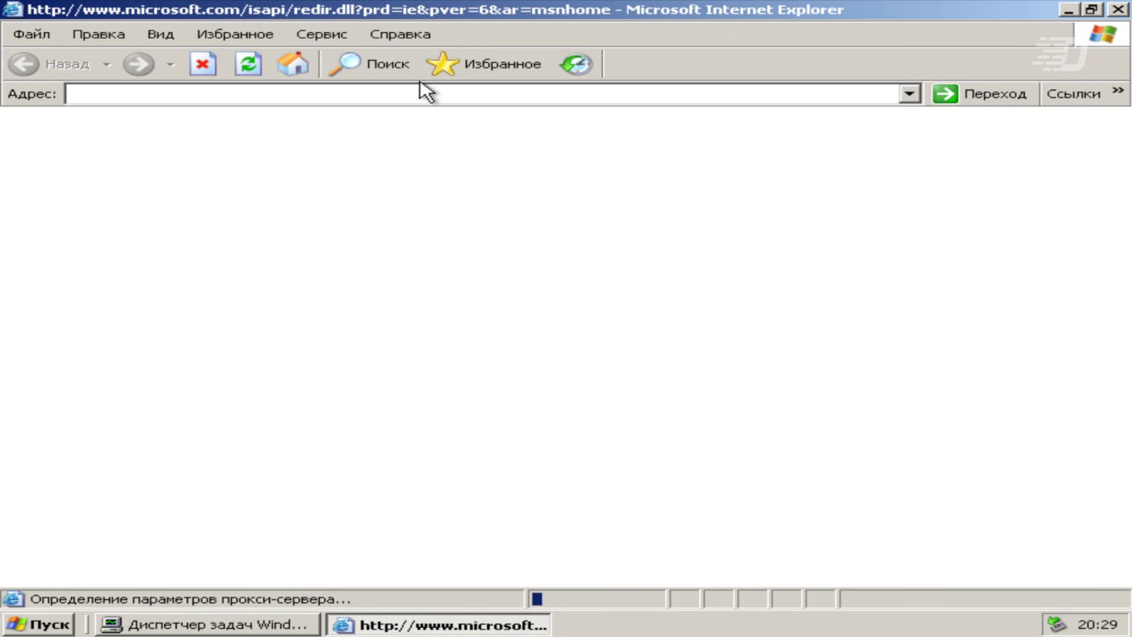
left_click(383, 445)
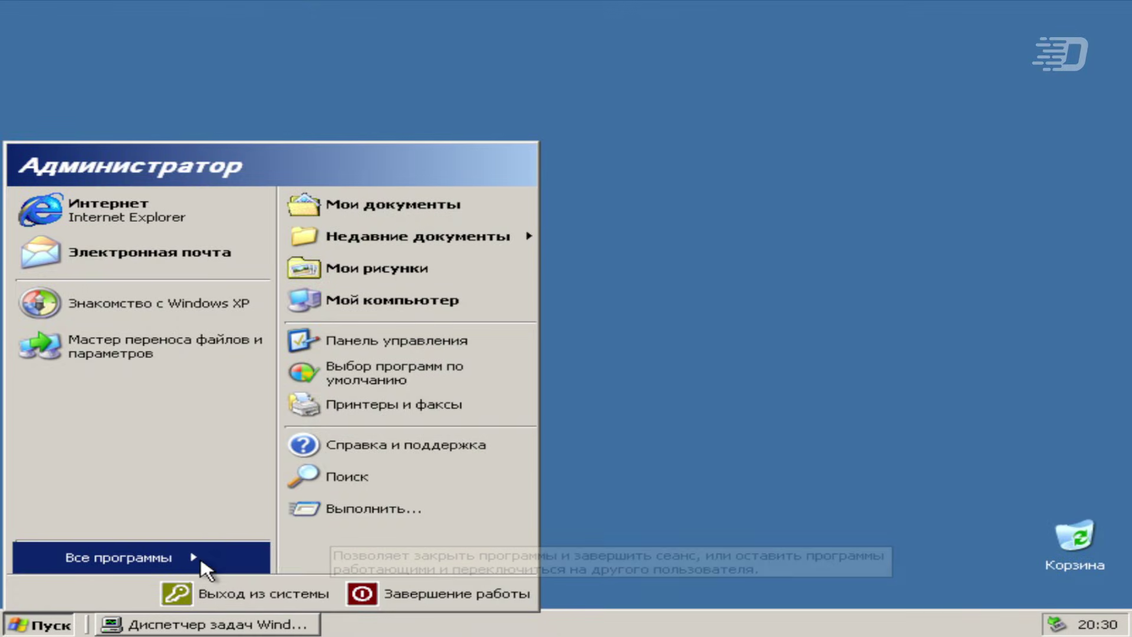
Examine the list of all installed programs, including the Связь and Служебные groups under Стандартные
mouse_move(197, 565)
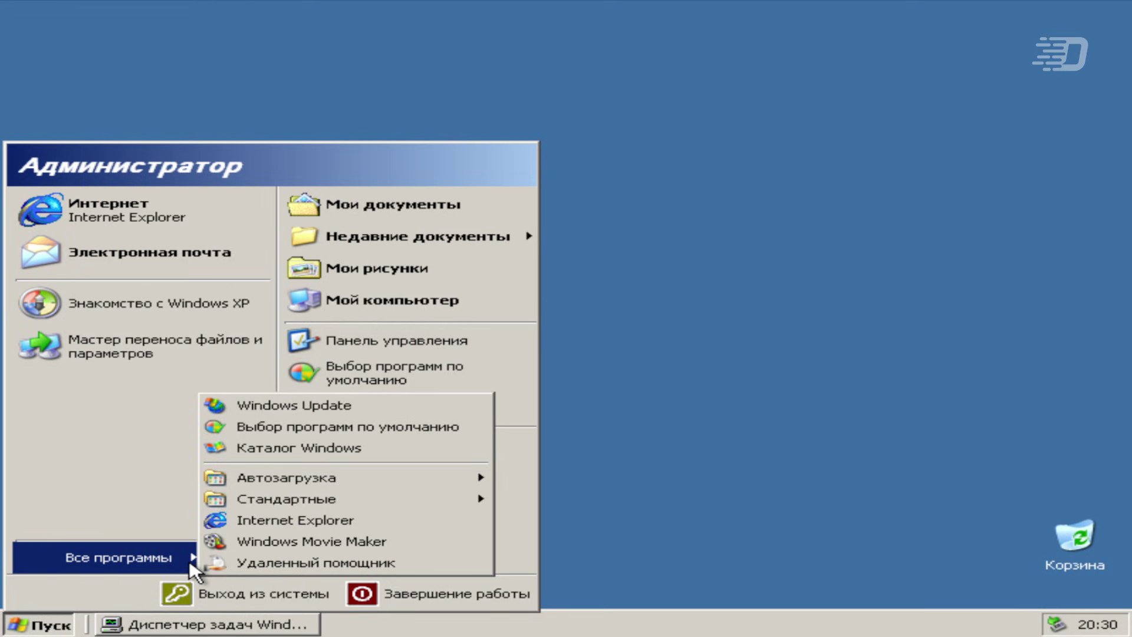
mouse_move(285, 505)
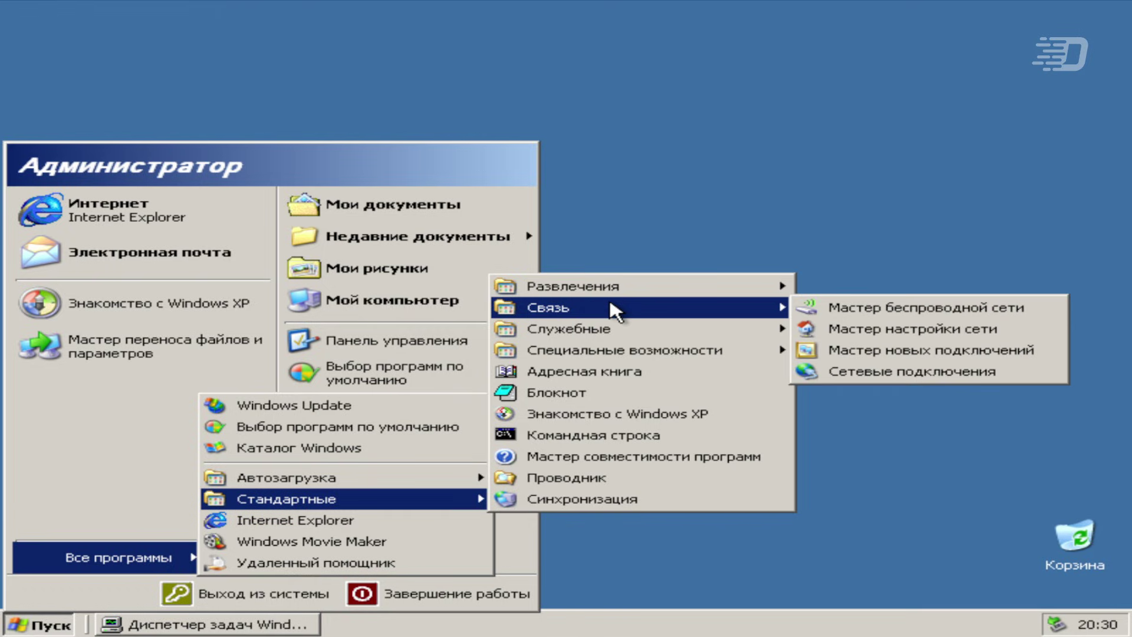
mouse_move(619, 328)
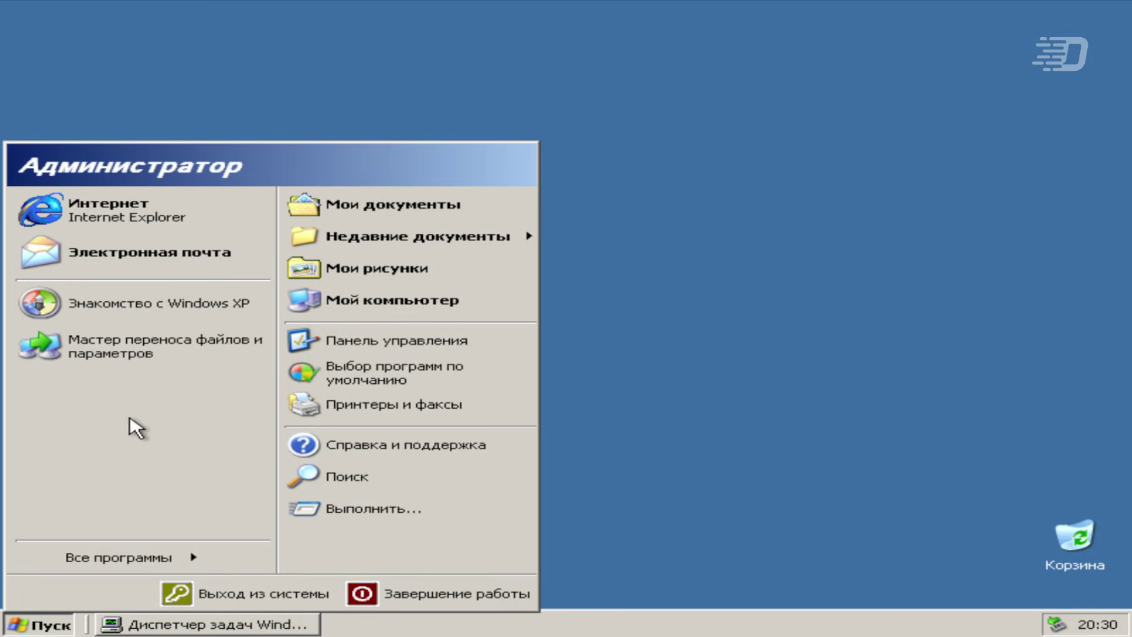
Open the Control Panel and view the Параметры settings in the display properties
left_click(348, 345)
left_click(186, 180)
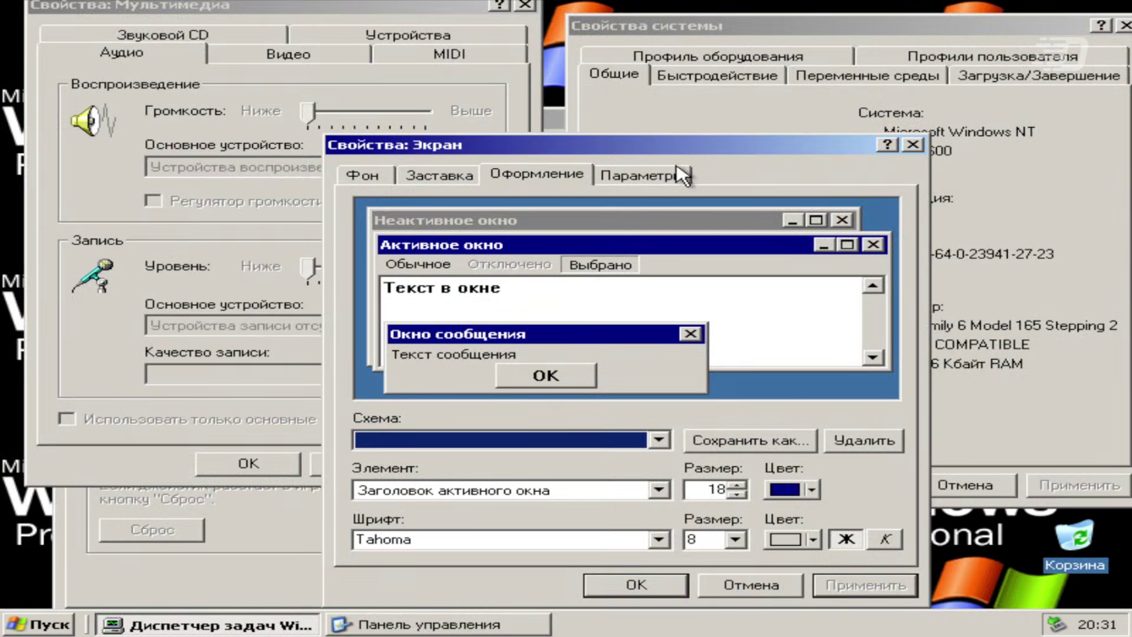
left_click(677, 177)
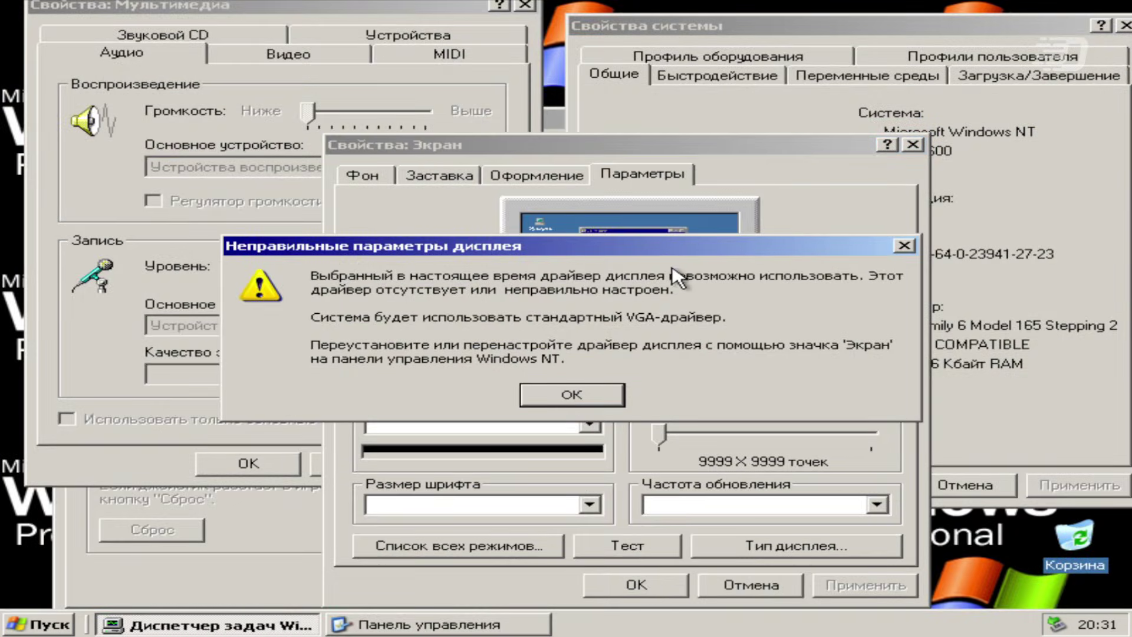
Move the Неправильные параметры дисплея warning aside and dismiss it
left_click_drag(666, 250, 640, 117)
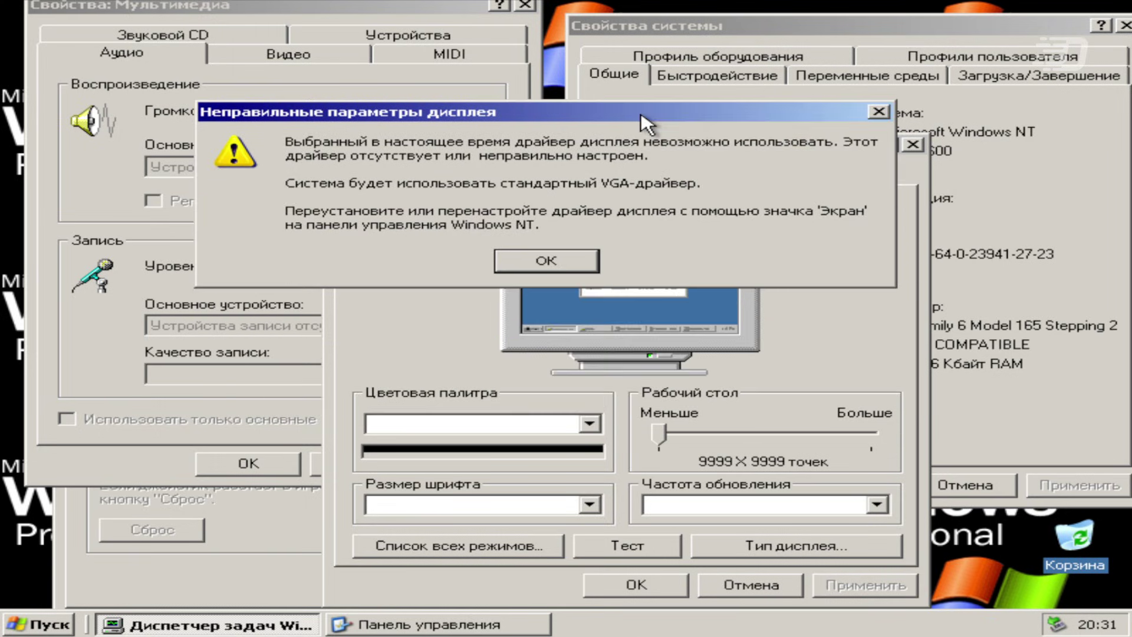
left_click(579, 267)
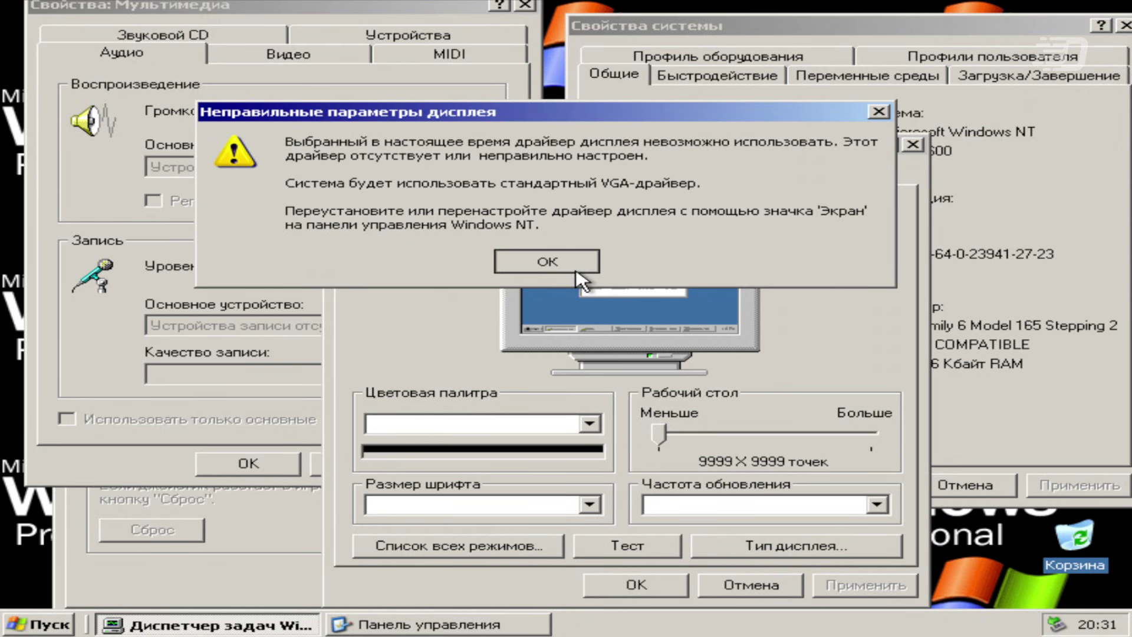
left_click(674, 564)
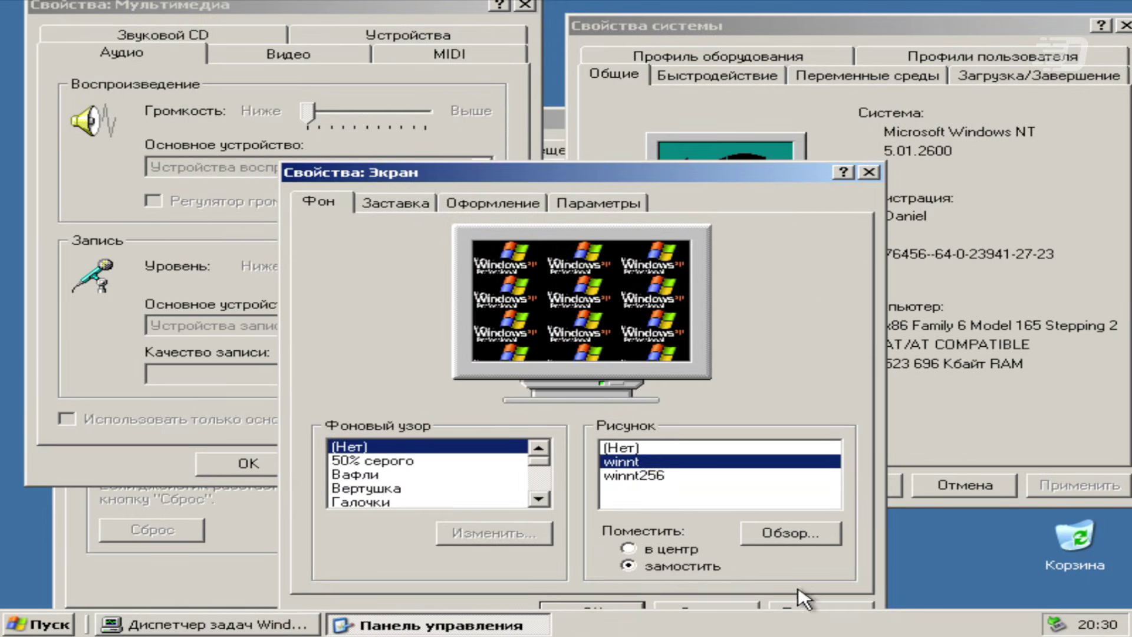
View the Заставка and Оформление display settings and open the colour choices for the active window title
left_click(811, 613)
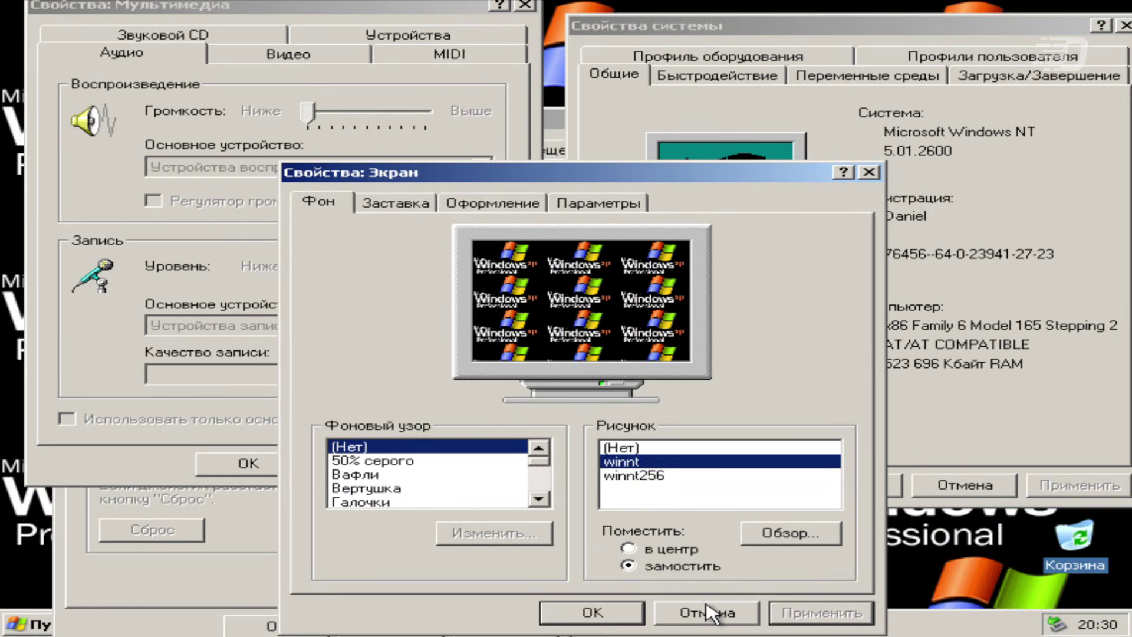
left_click(430, 204)
left_click(487, 205)
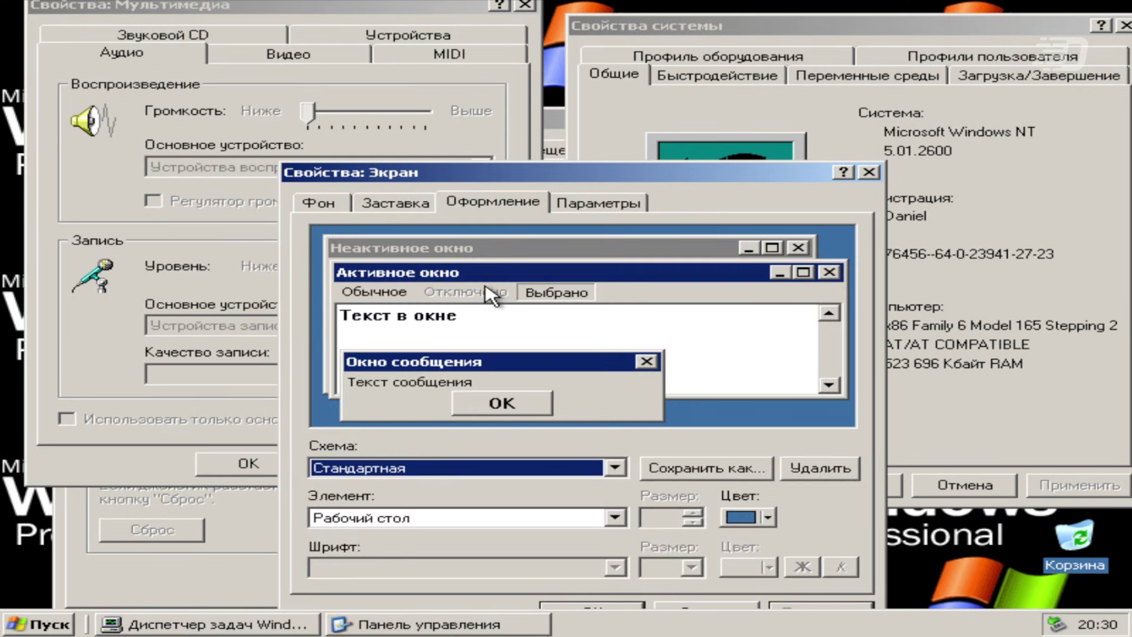
left_click(578, 276)
left_click(767, 517)
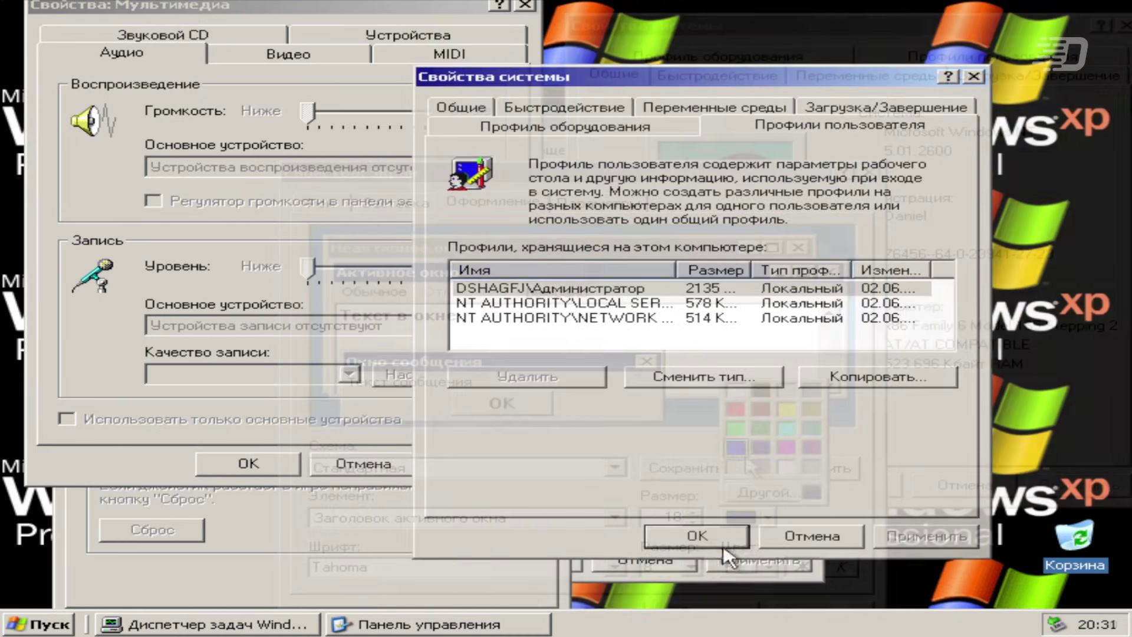
Close the system properties, the local security settings console and the Просмотр событий window
left_click(716, 538)
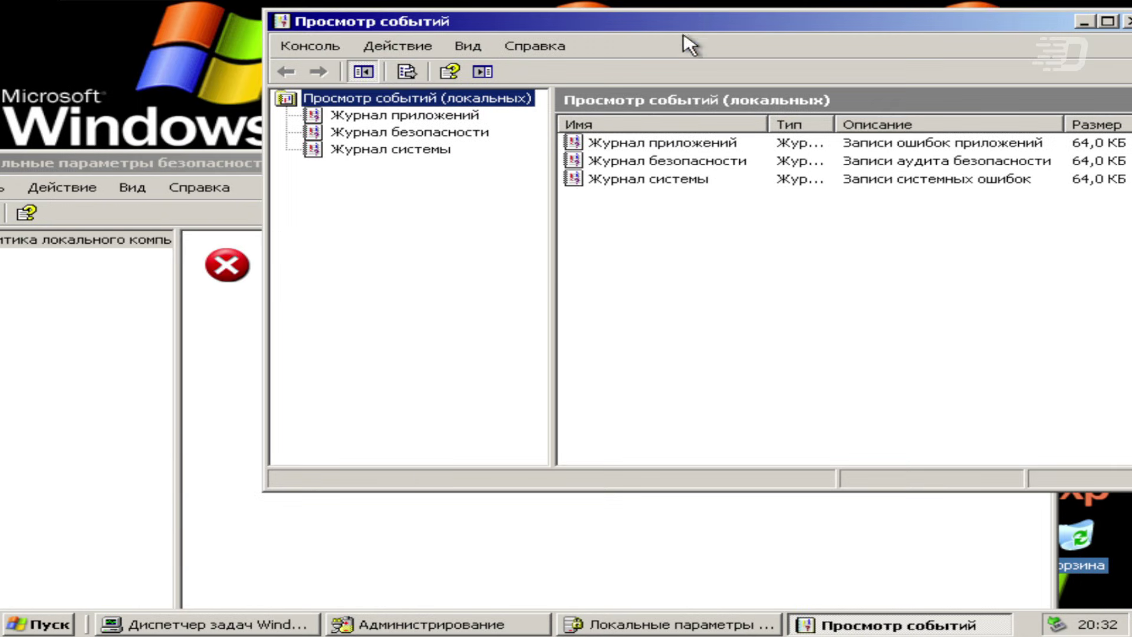
left_click(434, 574)
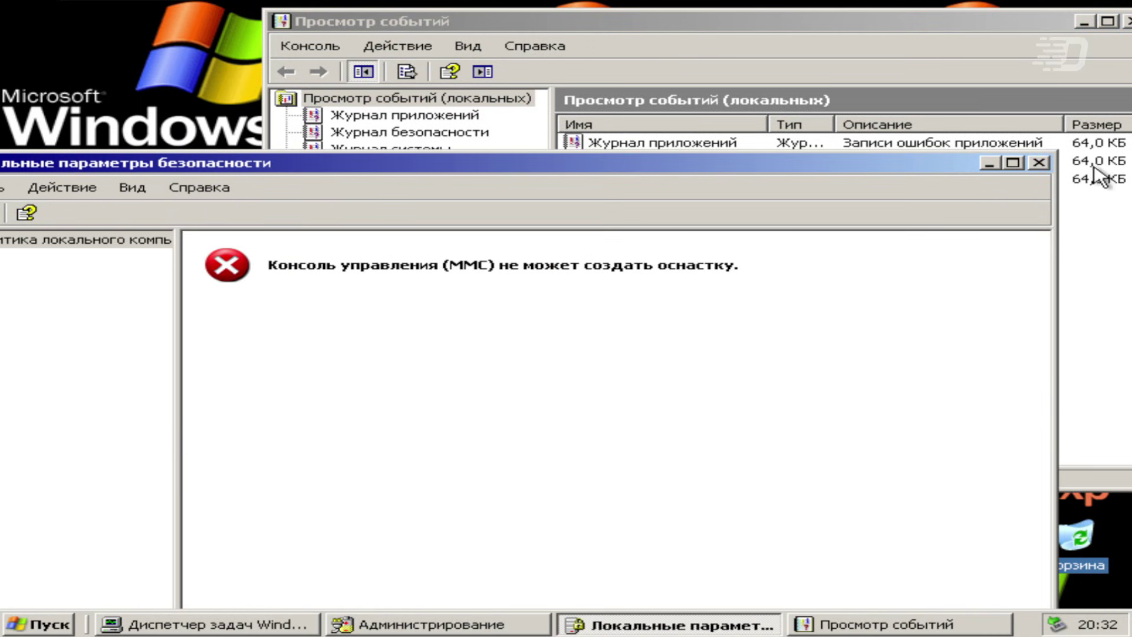
left_click(1039, 162)
left_click_drag(1006, 24, 743, 127)
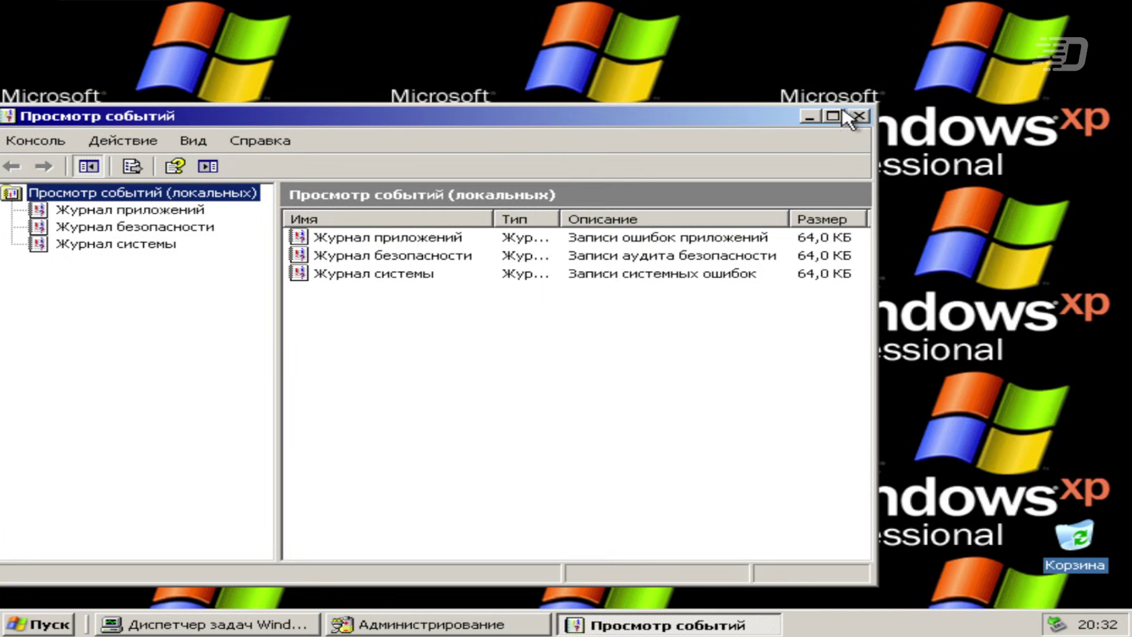
left_click(860, 117)
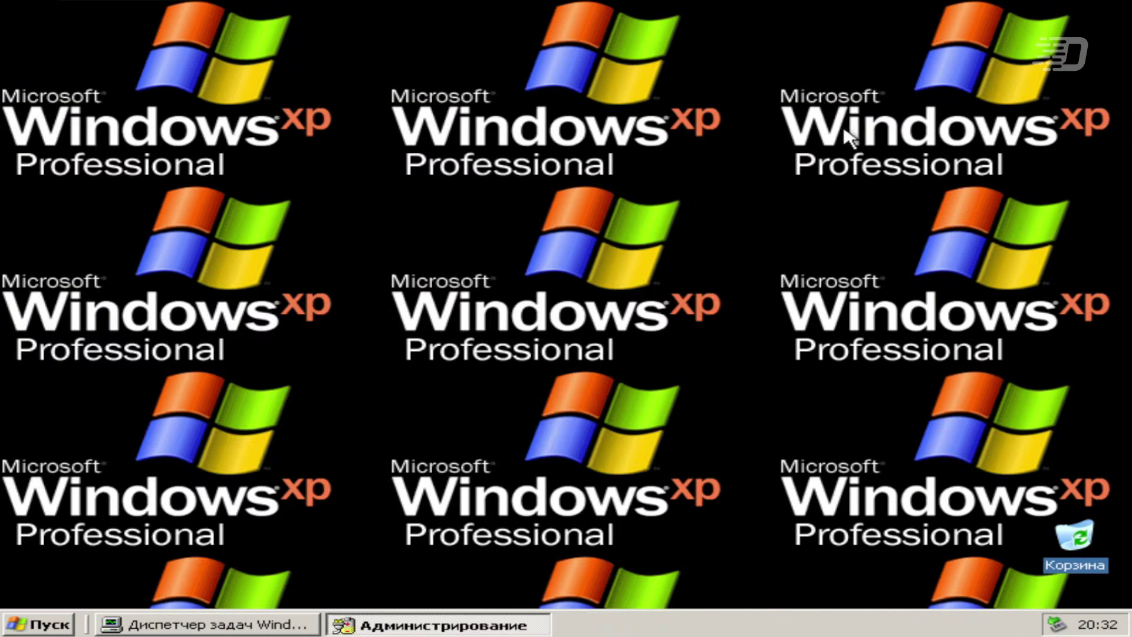
Open the command prompt and the system properties and place them side by side to compare the Windows version details
left_click(64, 632)
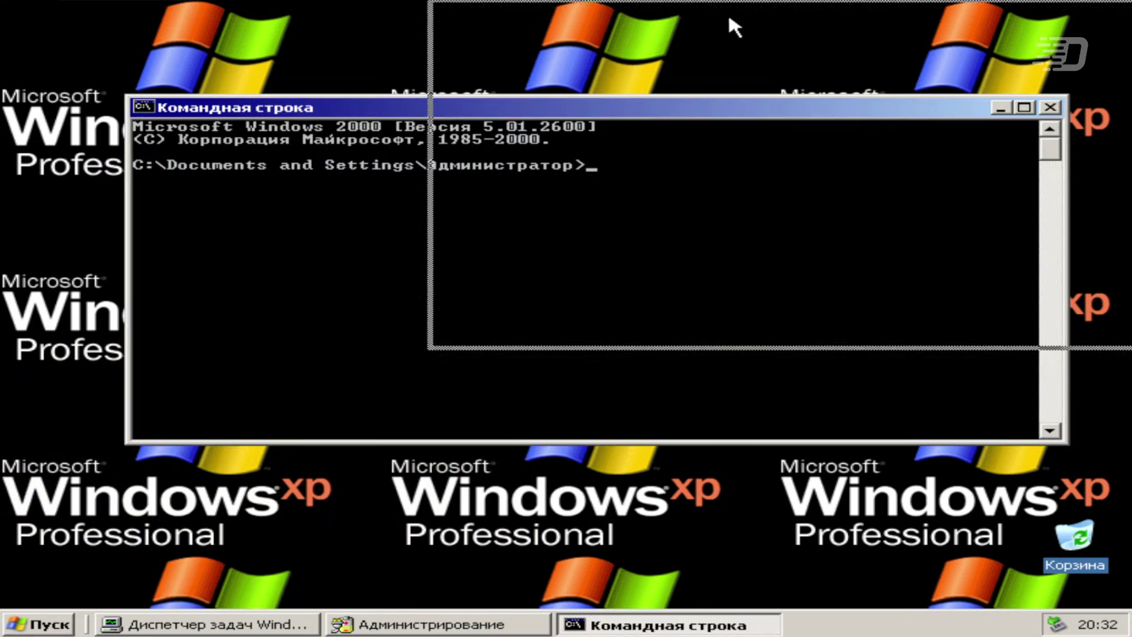
left_click_drag(424, 108, 743, 27)
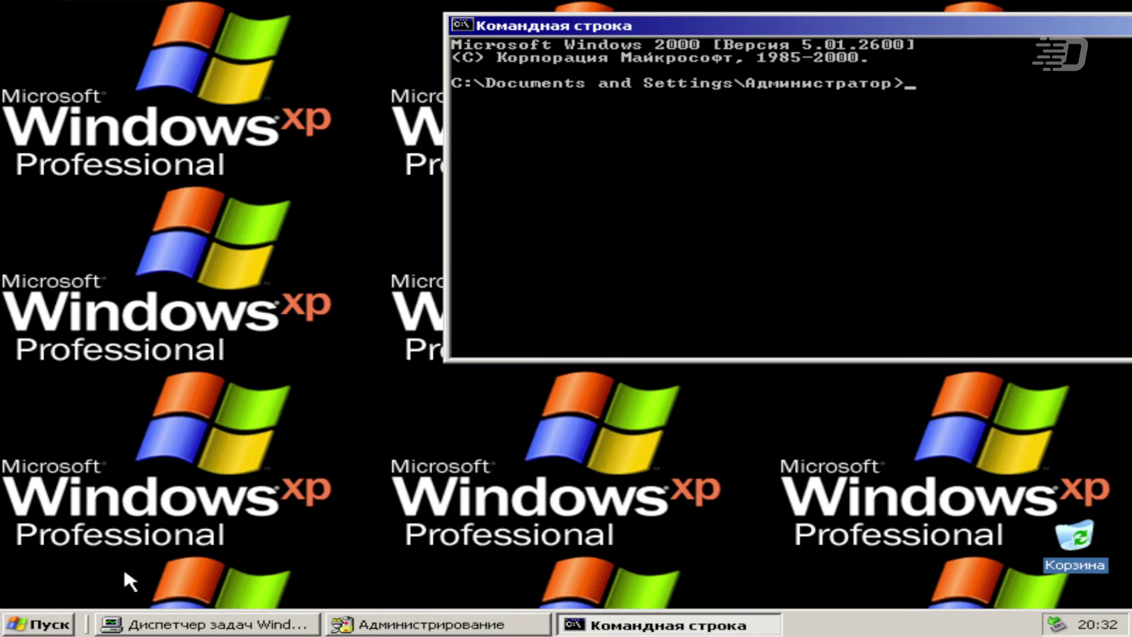
left_click(40, 624)
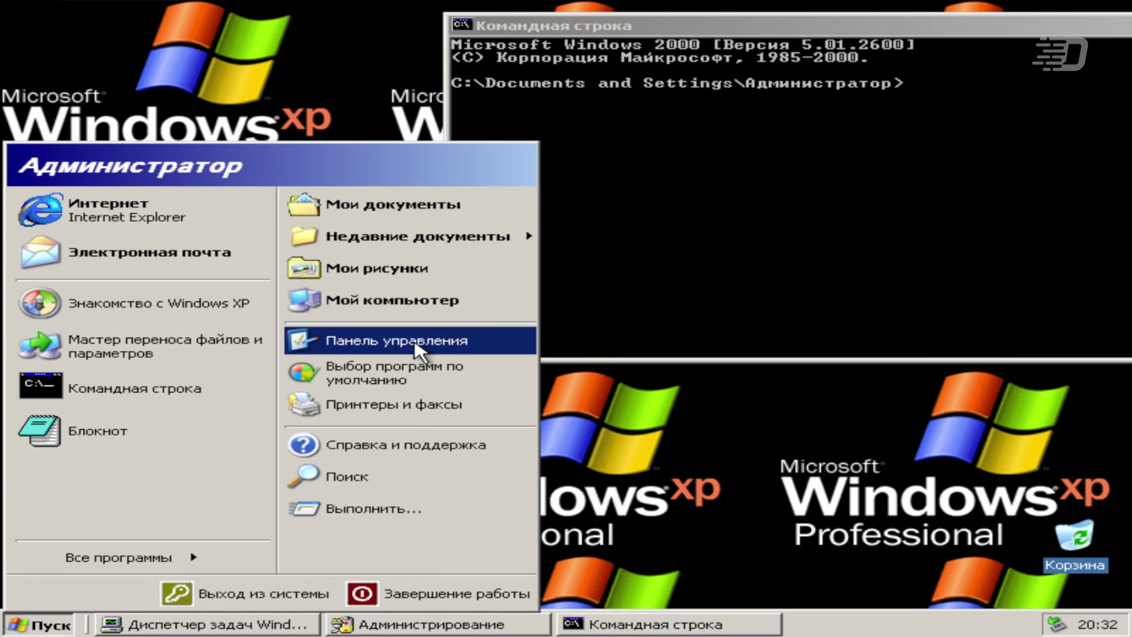
left_click(415, 345)
double_click(925, 292)
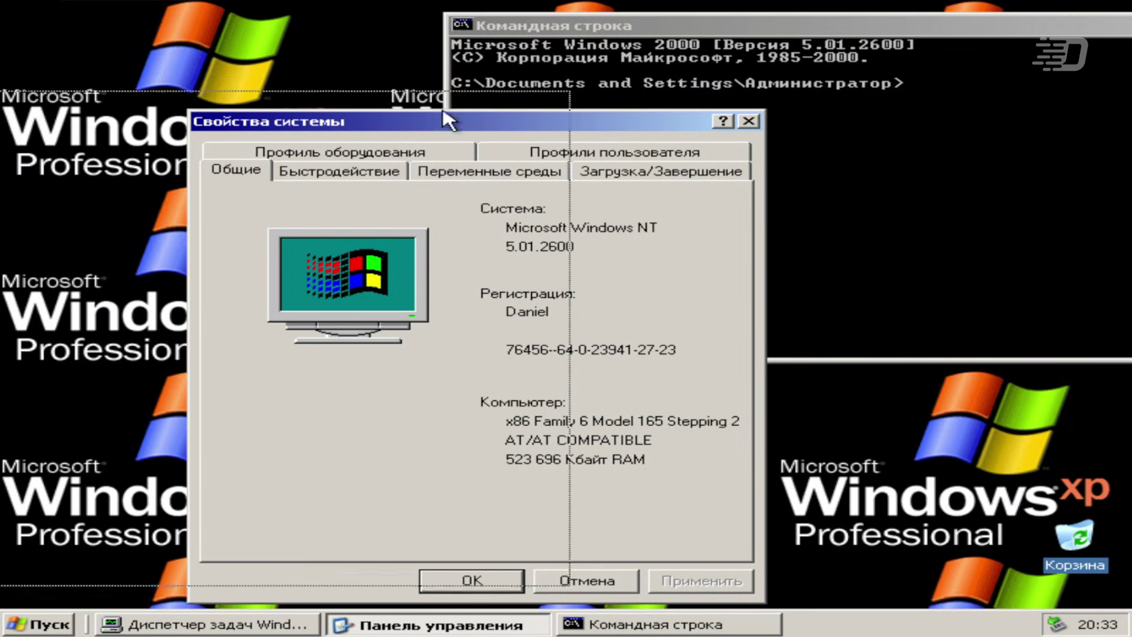
left_click_drag(445, 111, 311, 94)
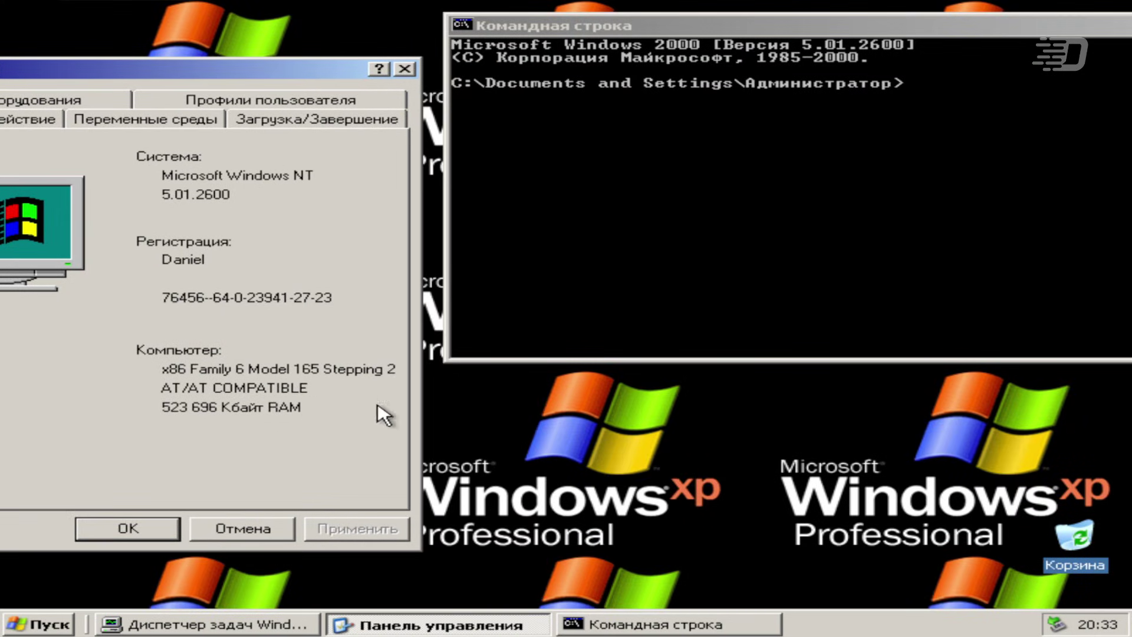
Run winver and arrange the О программе "Windows" window among the other open windows
key("super")
type("rwincver")
key("Return")
key("Return")
type("winver")
key("Return")
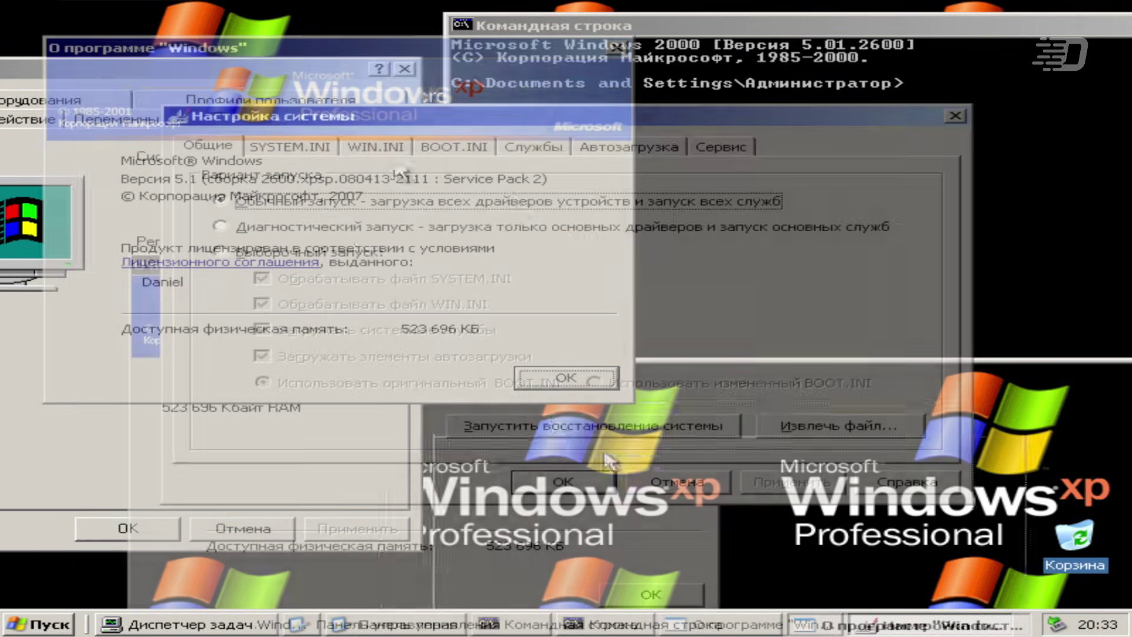
left_click_drag(230, 47, 315, 265)
left_click_drag(448, 112, 678, 449)
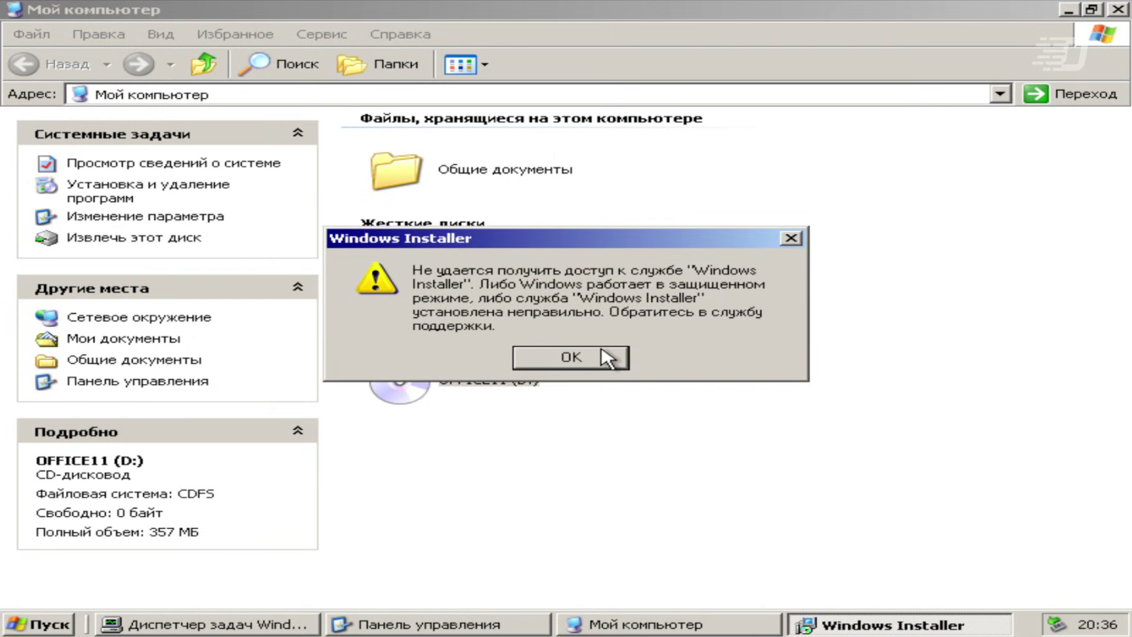
Dismiss the Windows Installer warning and close the Мой компьютер window
left_click(596, 362)
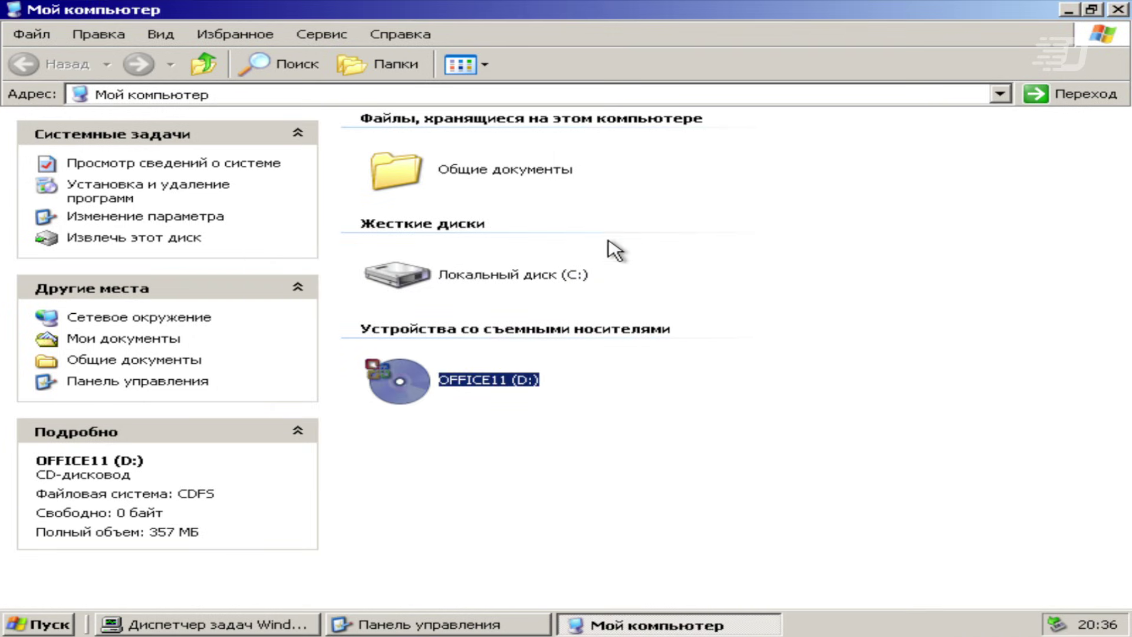
double_click(569, 268)
left_click(1116, 9)
Open the desktop's display properties, view the Оформление and Параметры settings, dismiss the driver warning and close the dialog
right_click(528, 198)
left_click(625, 325)
left_click_drag(427, 140, 324, 37)
left_click(291, 74)
left_click(407, 72)
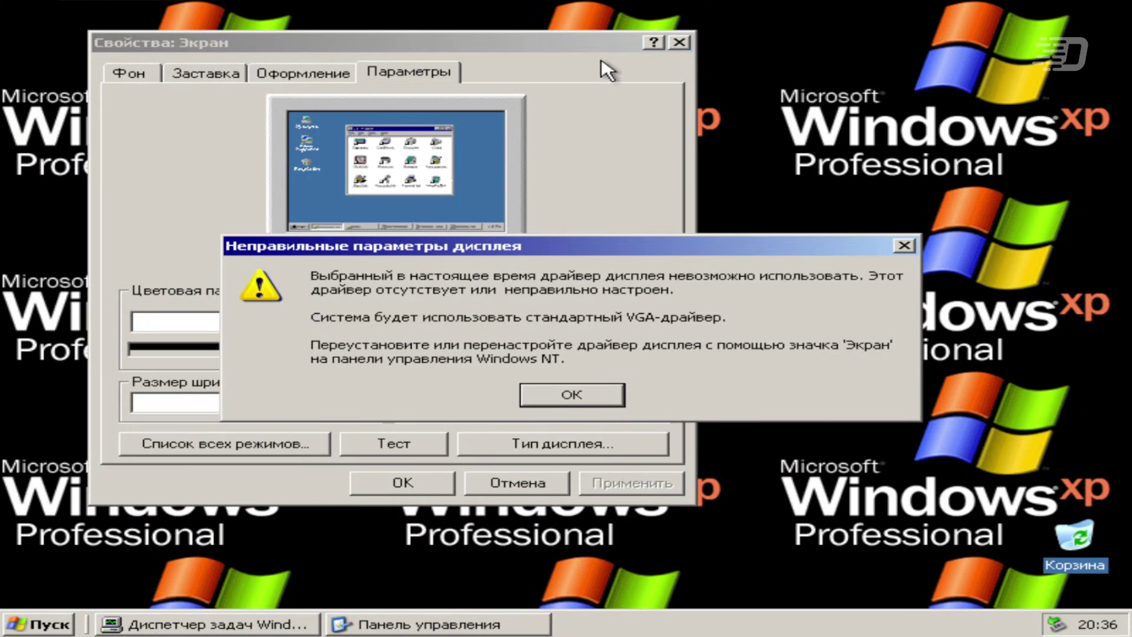
left_click(575, 395)
left_click(449, 493)
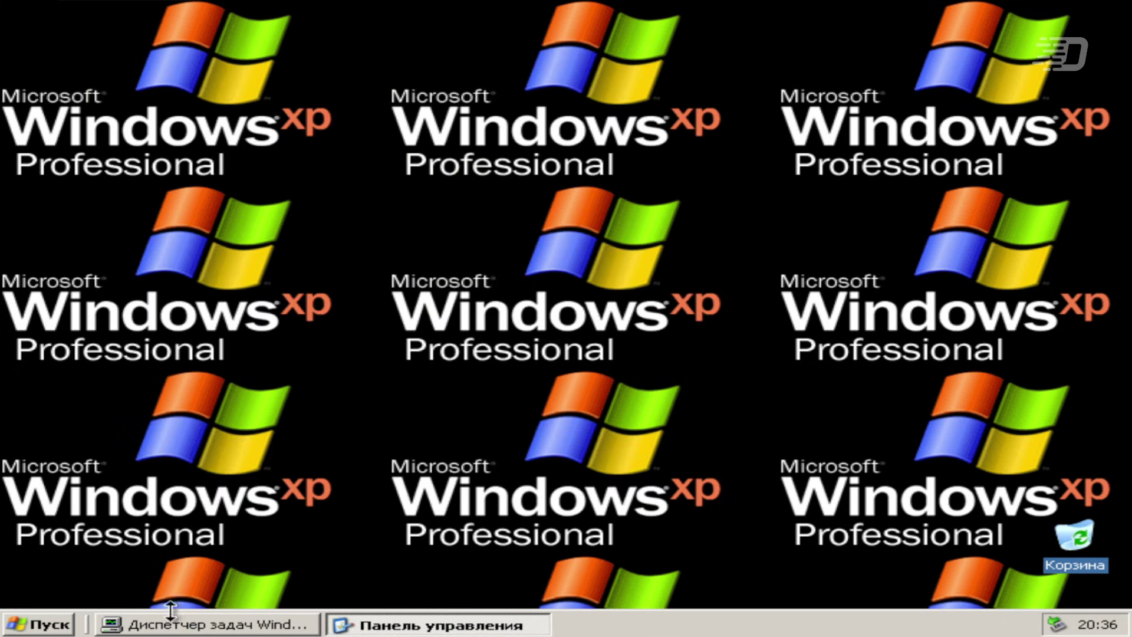
Open Мой компьютер and view the Program Files folder on Локальный диск (C:)
left_click(66, 627)
left_click(428, 297)
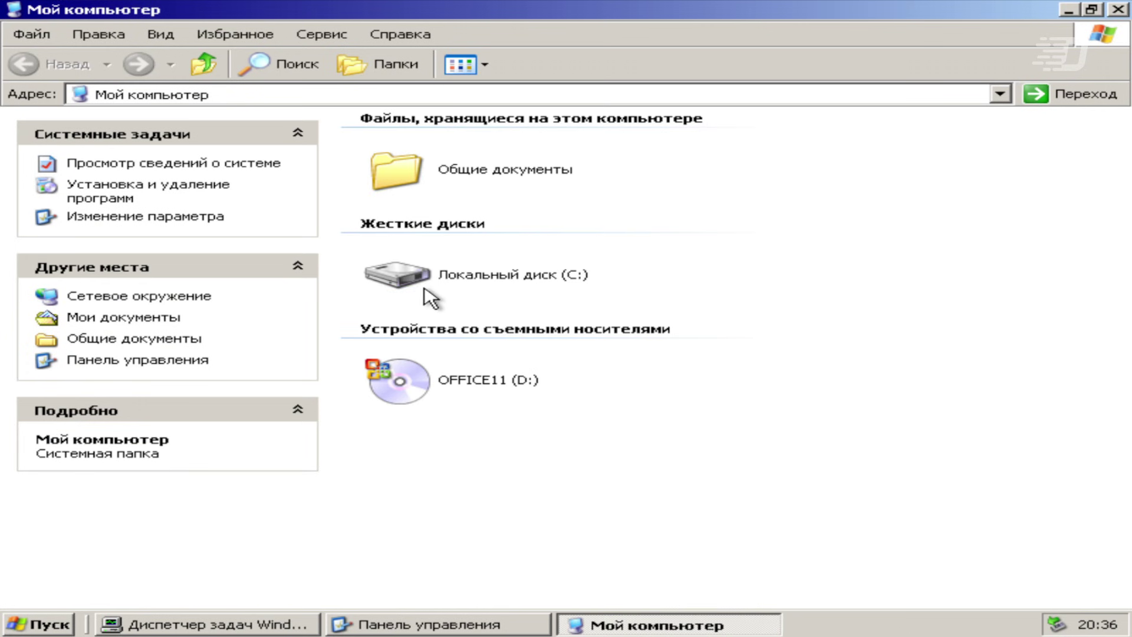
double_click(428, 297)
double_click(790, 145)
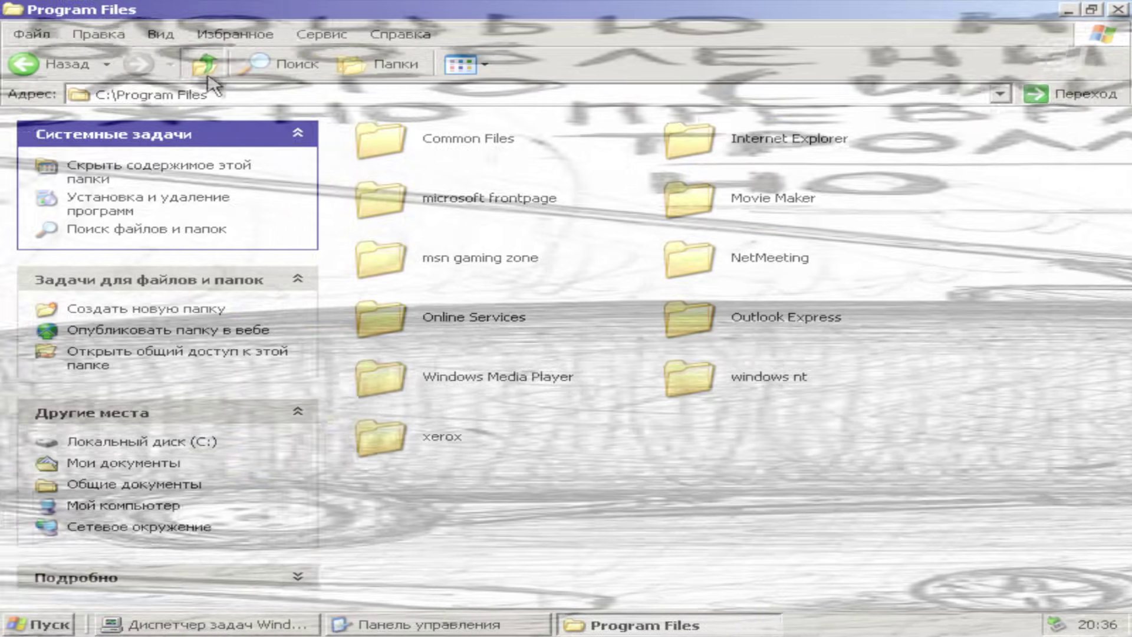
Return to drive C: and open the C:\WINDOWS\Resources\Themes folder
key("BackSpace")
double_click(454, 207)
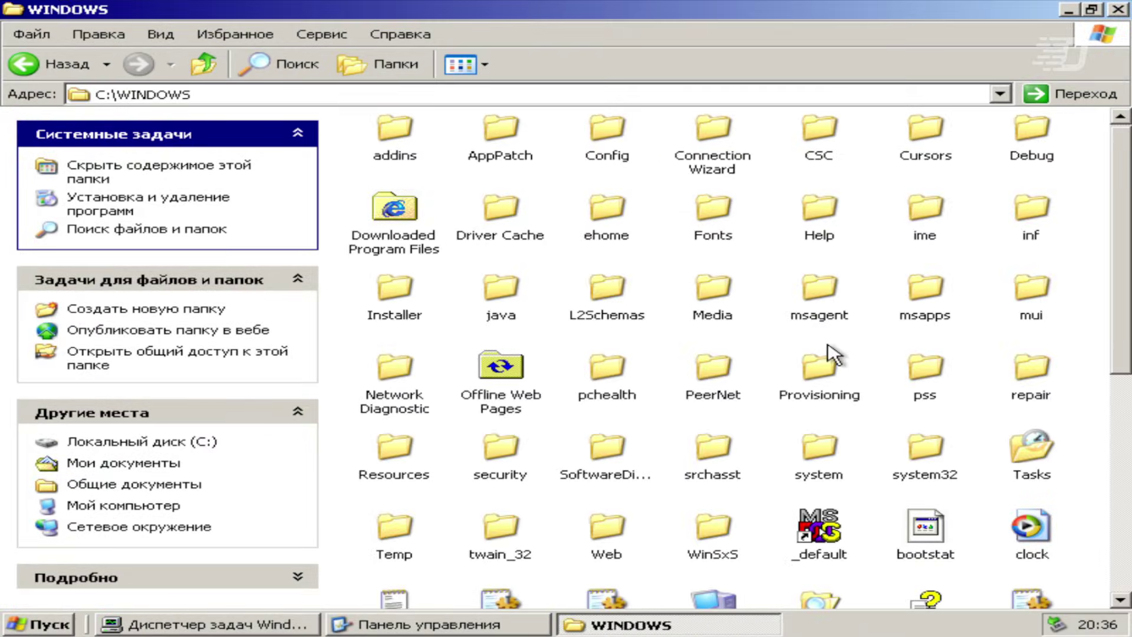
double_click(429, 448)
double_click(420, 147)
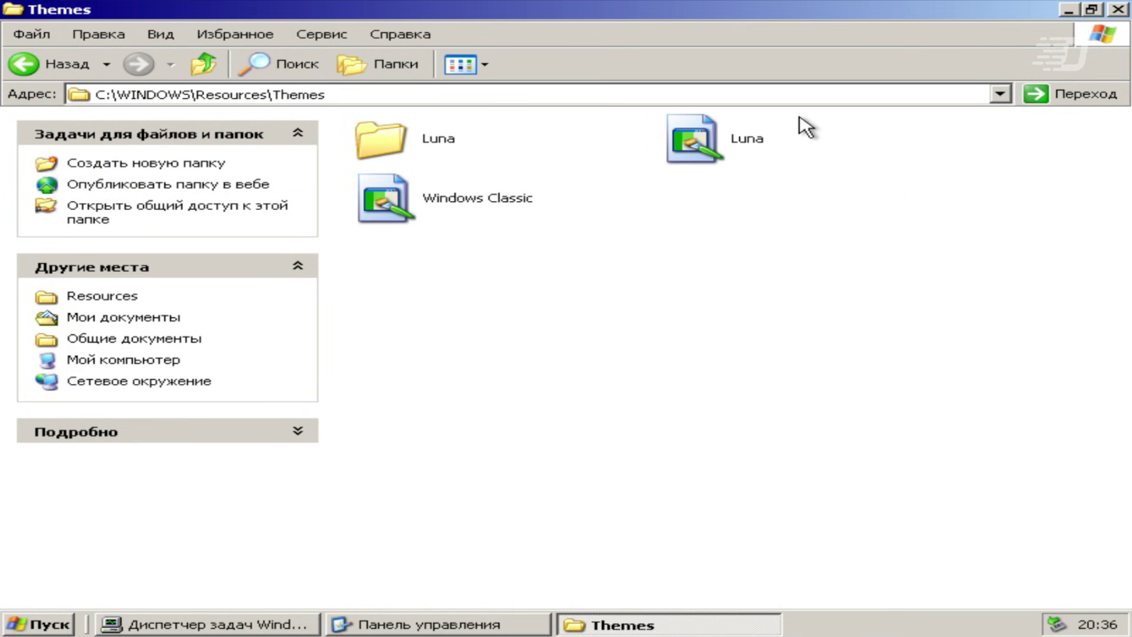
Try repeatedly to open the Luna theme file, dismissing the display properties between attempts
double_click(701, 141)
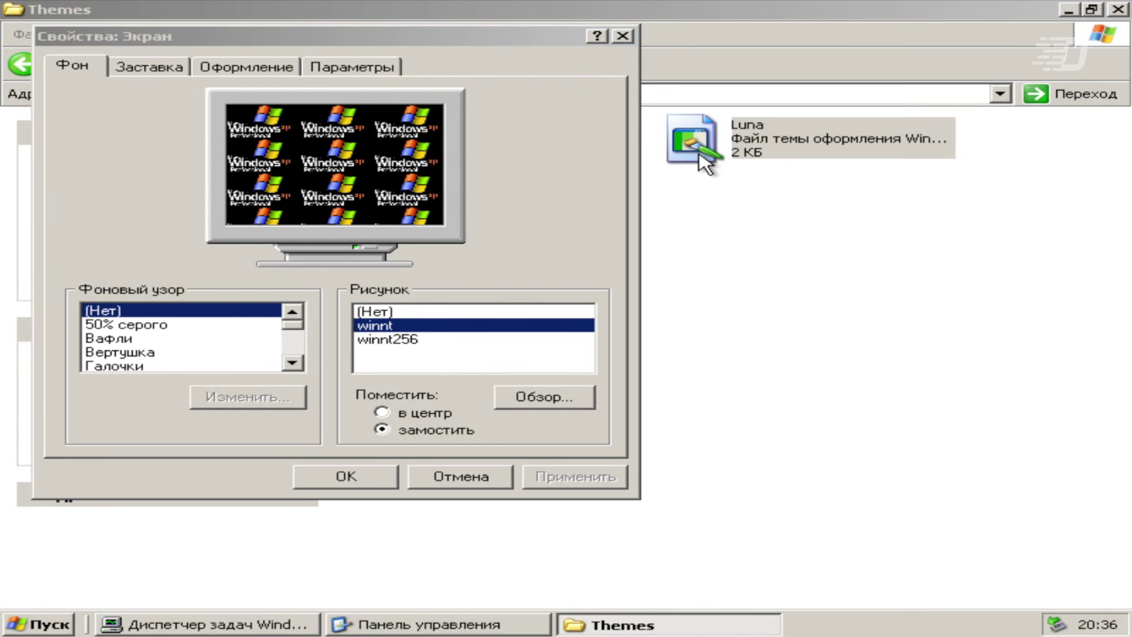
key("Escape")
double_click(697, 152)
key("Escape")
double_click(696, 150)
key("Escape")
double_click(707, 151)
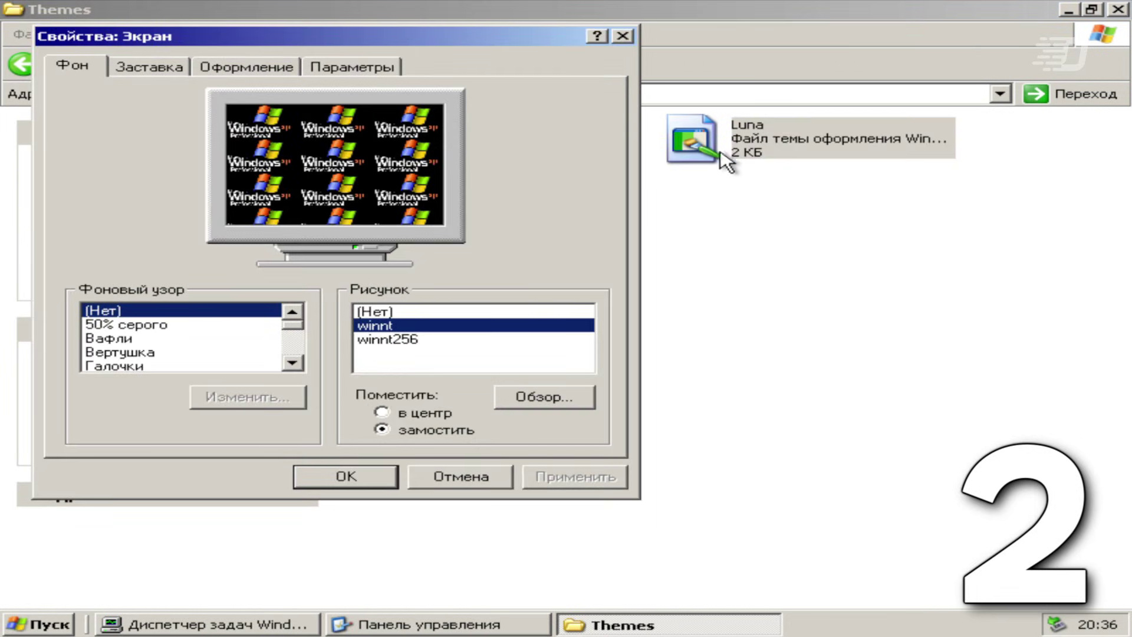
Close the Themes folder and move the display properties window around the desktop
left_click(1118, 10)
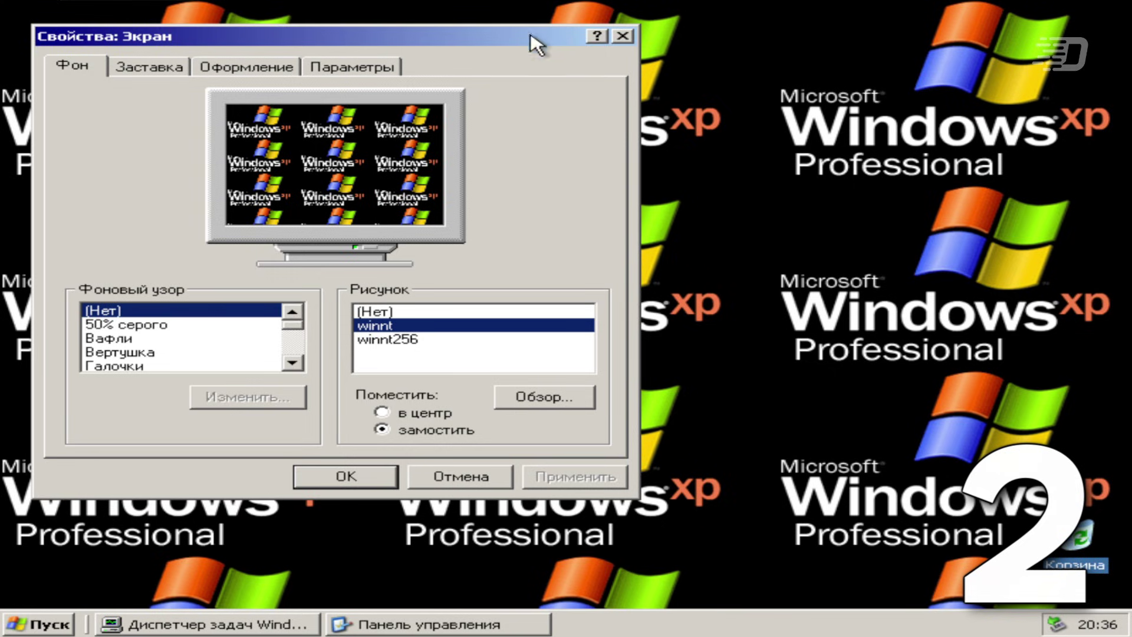
left_click_drag(457, 41, 811, 94)
left_click_drag(482, 83, 233, 74)
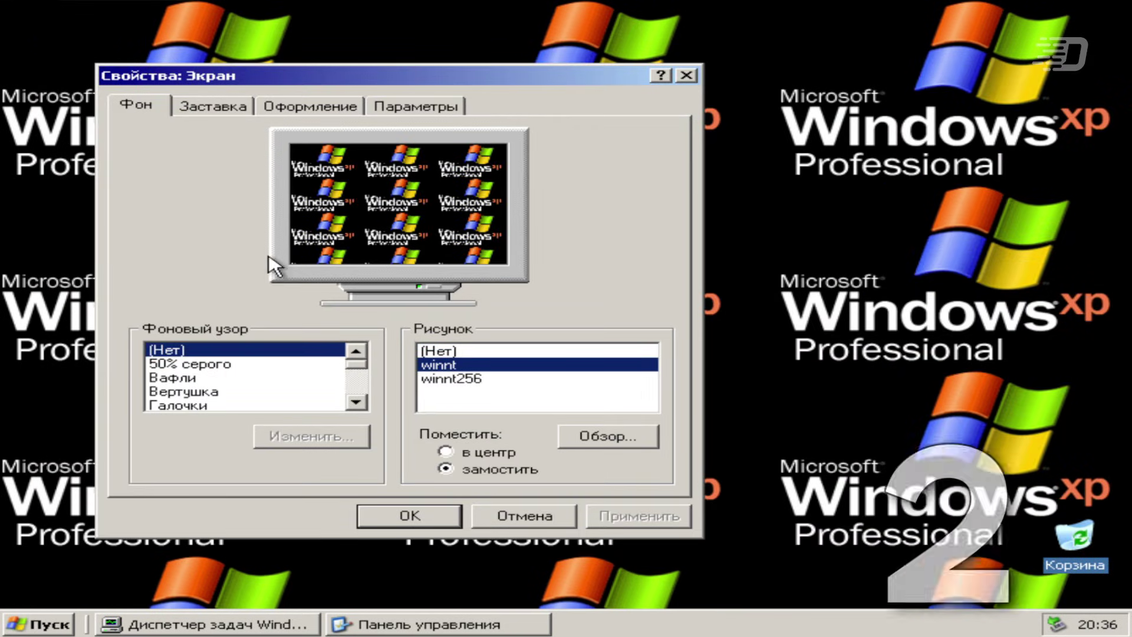
scroll(248, 396, "down", 4)
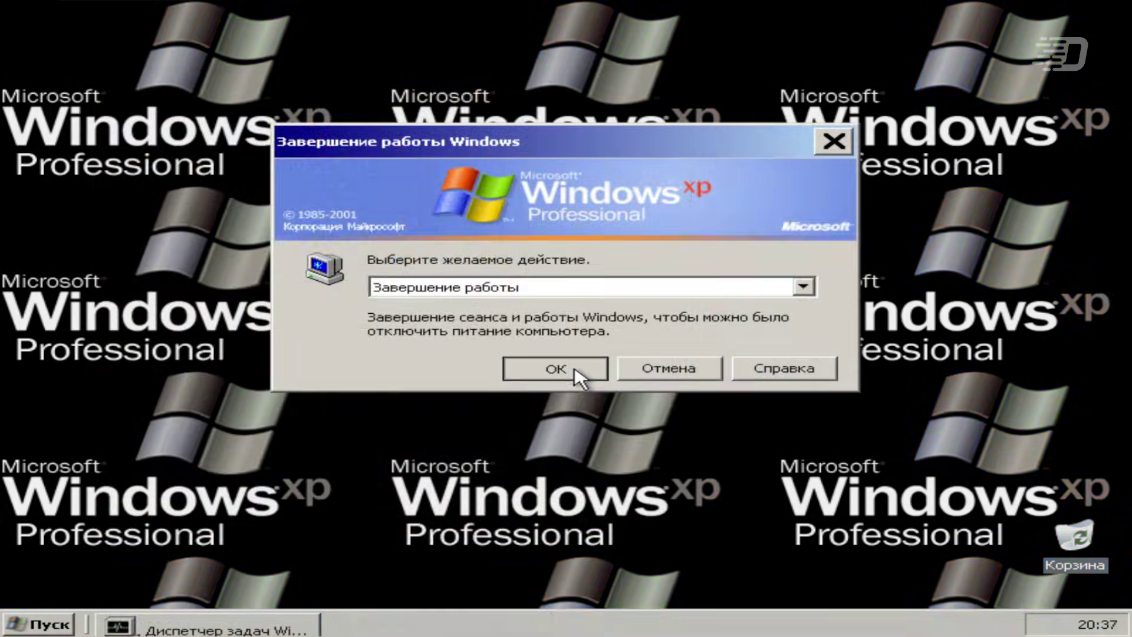
Shut down Windows with the Завершение работы option
left_click(576, 376)
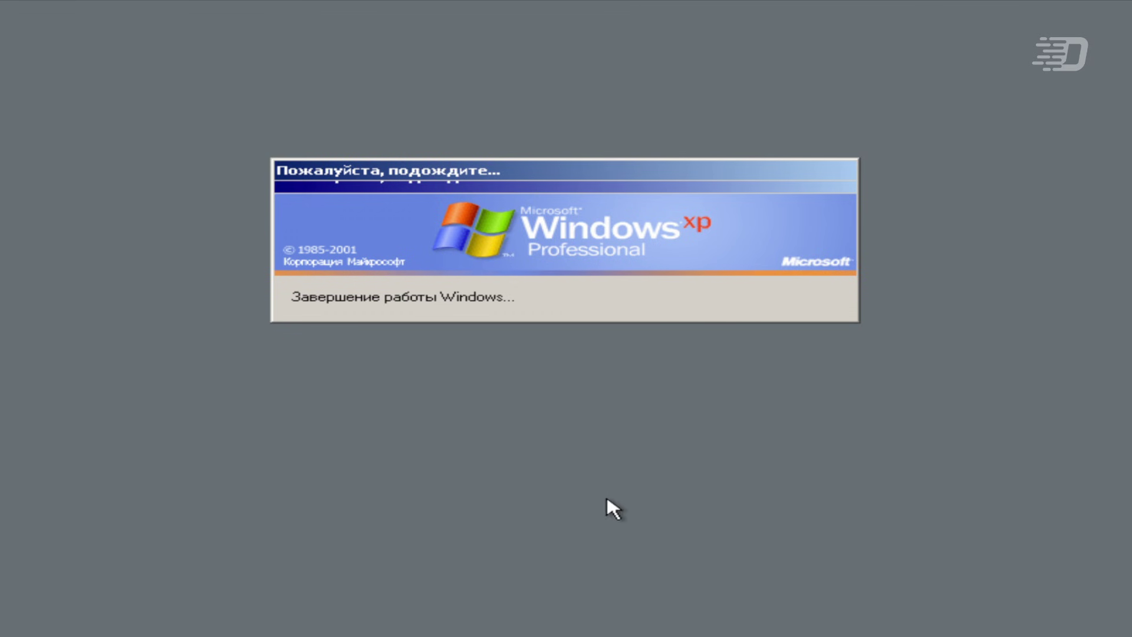